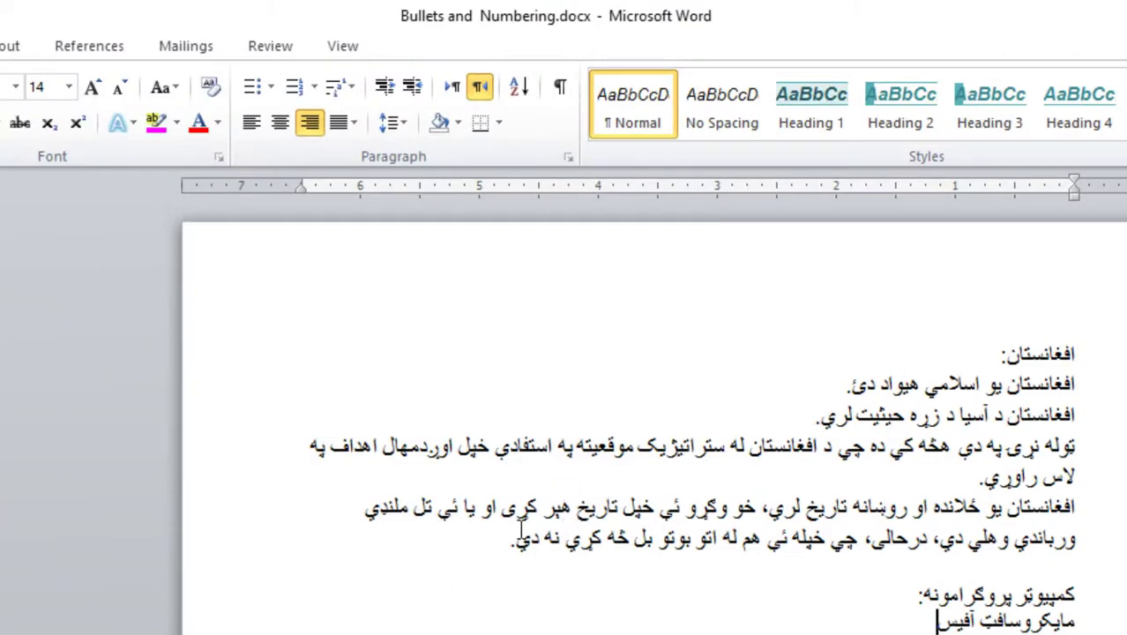
Select the four paragraphs under the افغانستان: heading.
drag(501, 540, 1101, 390)
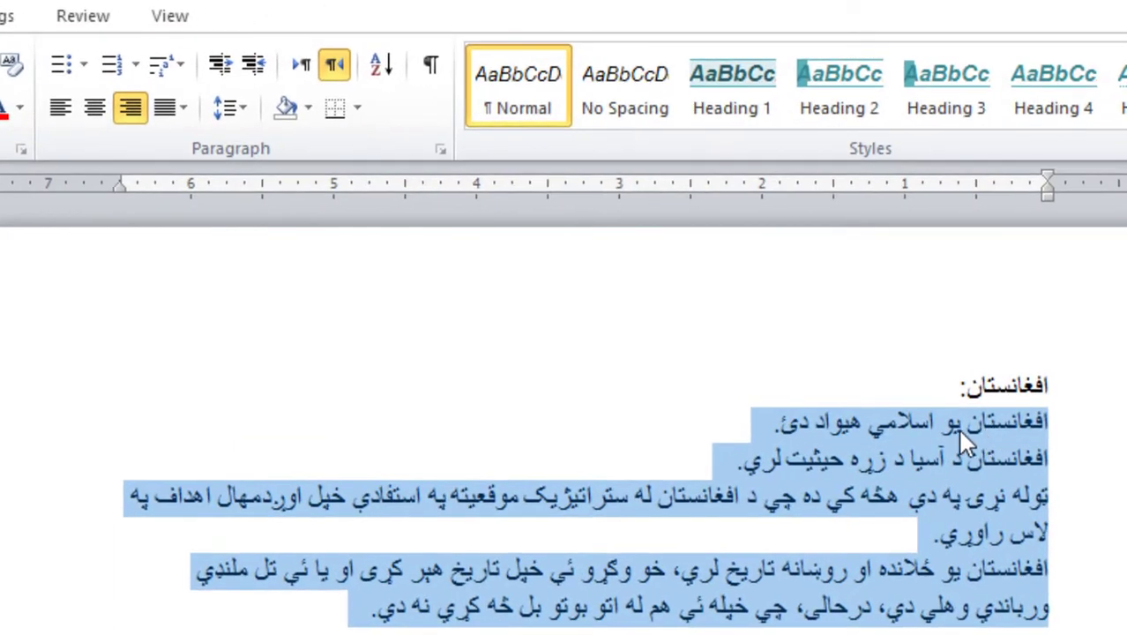
click(957, 427)
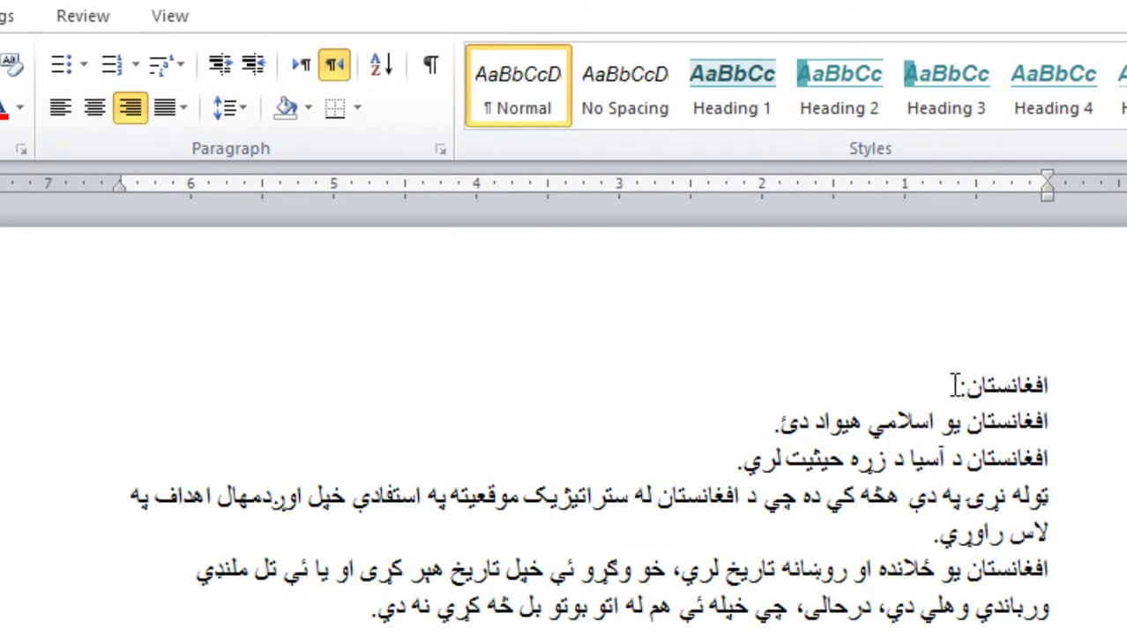
drag(946, 388, 1058, 390)
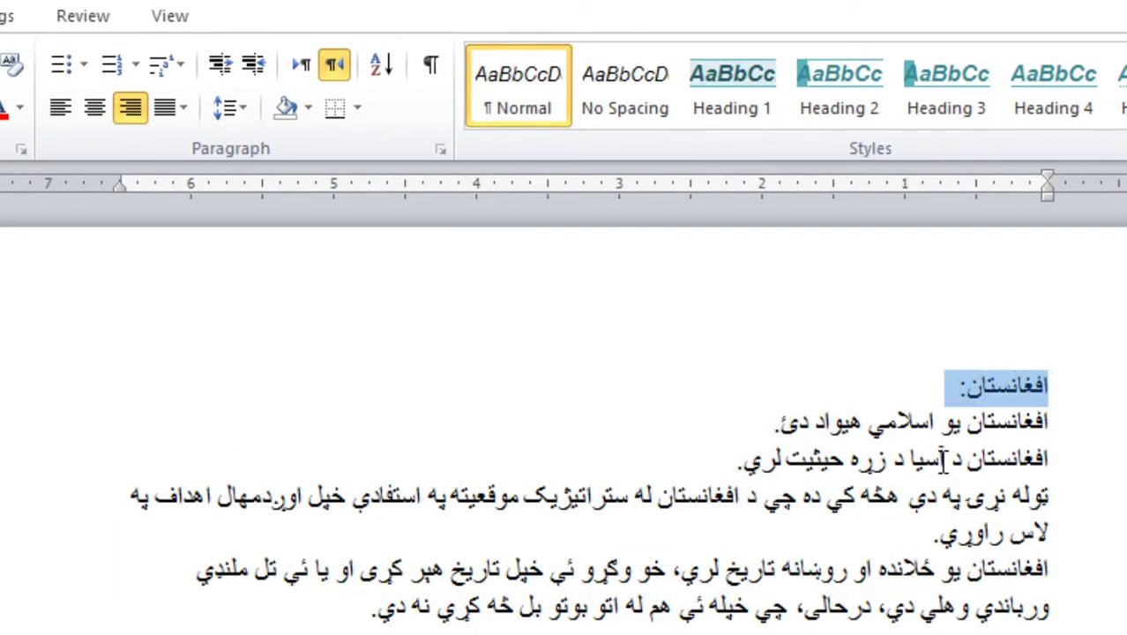
drag(383, 611, 1052, 429)
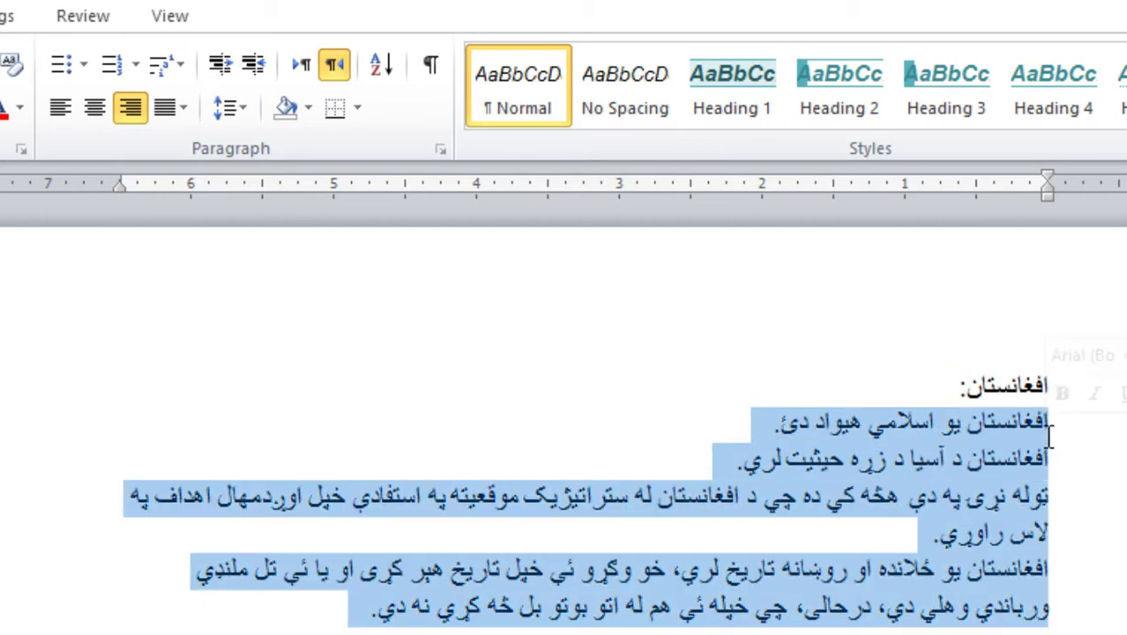
click(1019, 460)
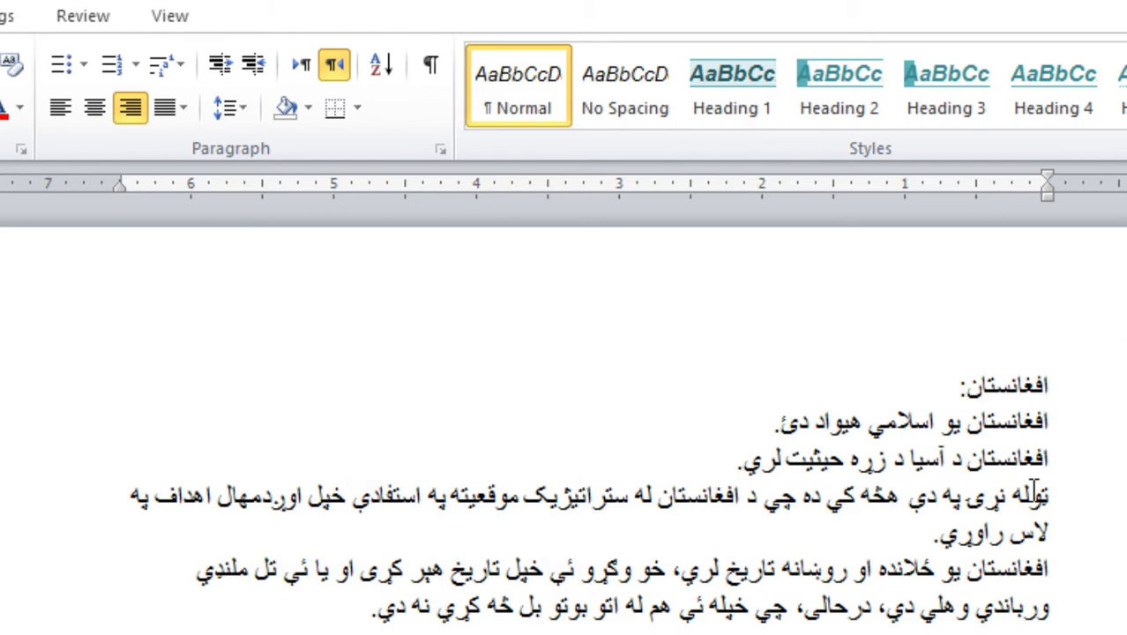
mouse_move(1050, 386)
mouse_down()
mouse_move(1052, 567)
mouse_move(422, 618)
mouse_move(350, 613)
mouse_up()
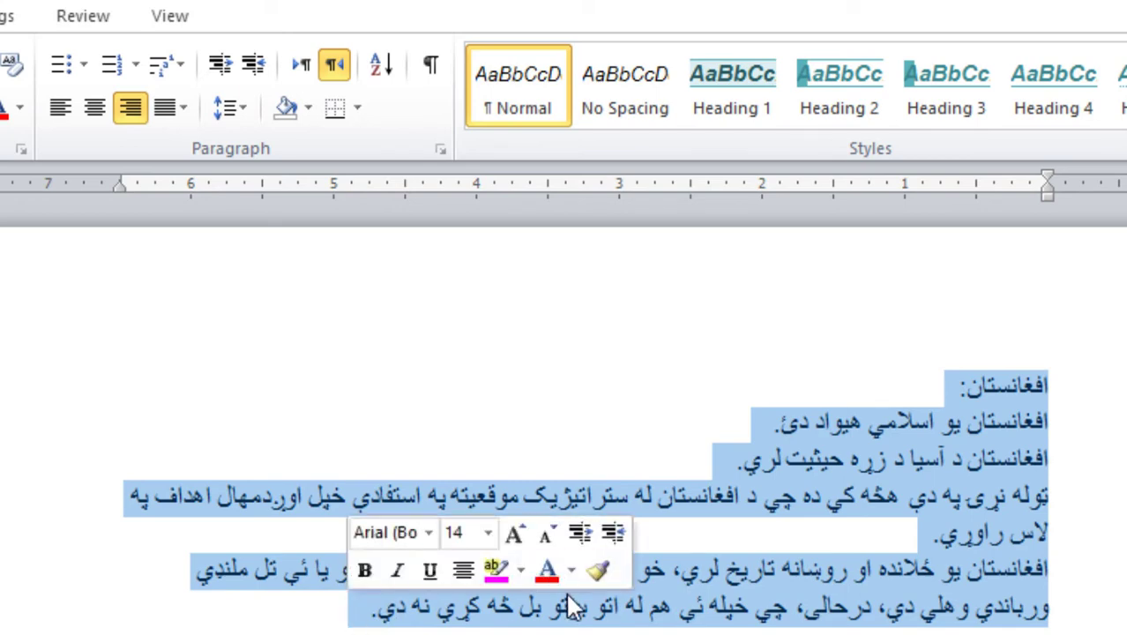
click(711, 610)
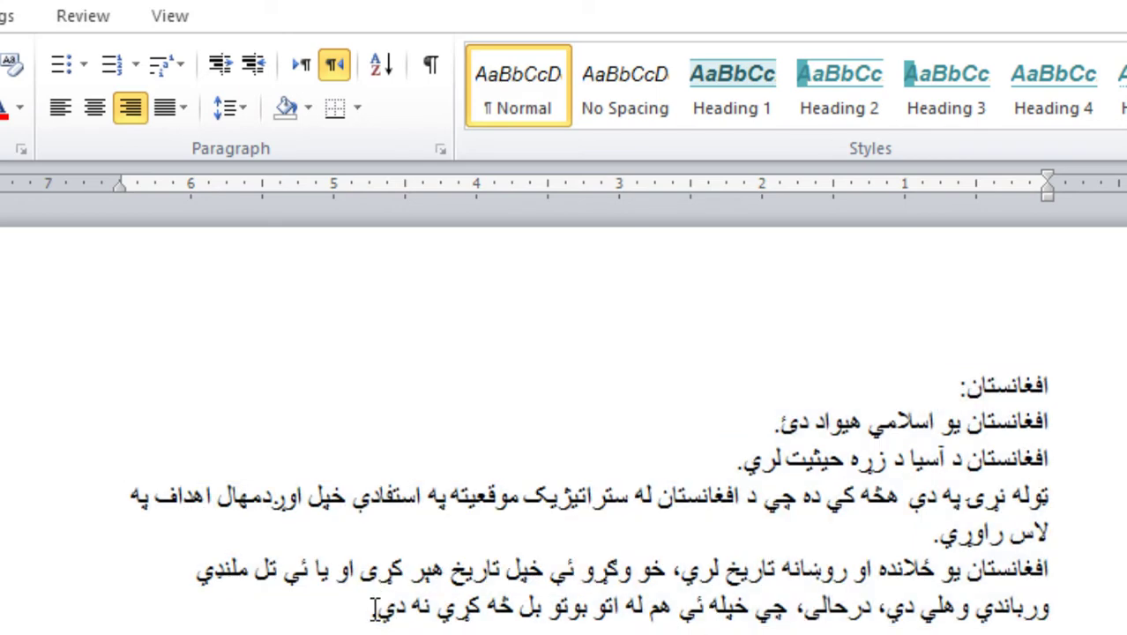
drag(369, 610, 1050, 431)
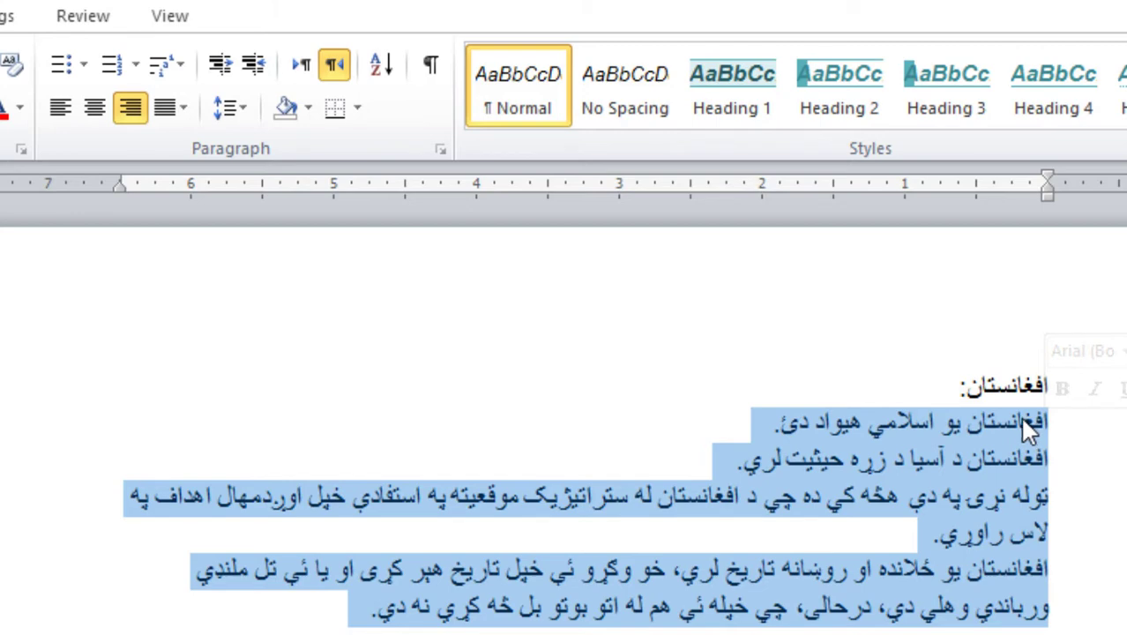
Apply the four-diamond bullet style to those four paragraphs.
click(86, 64)
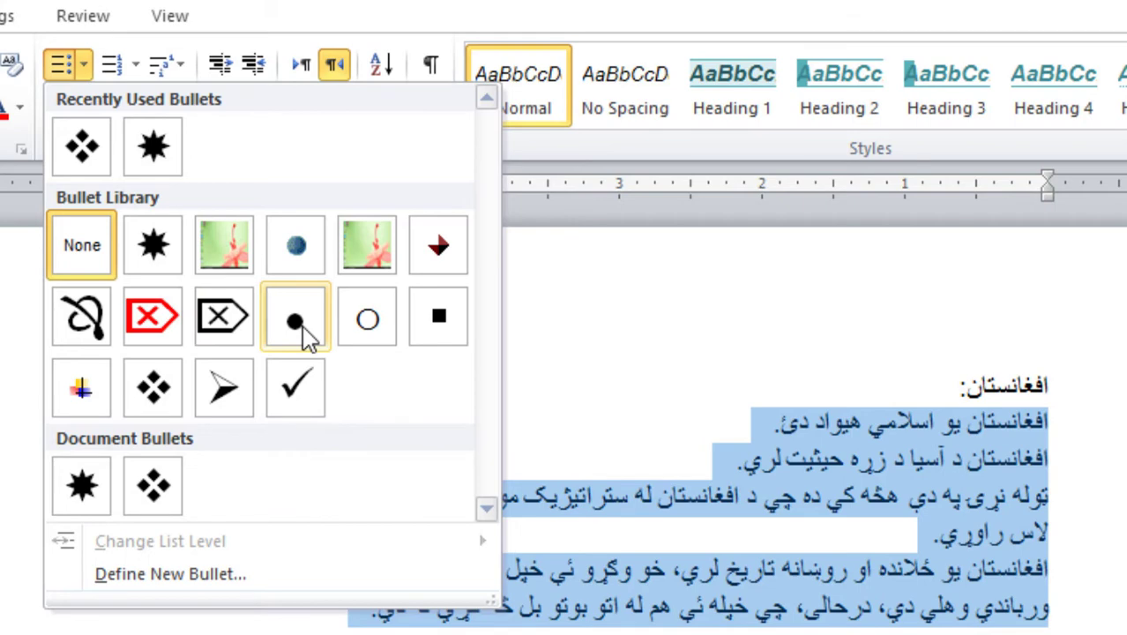
click(156, 388)
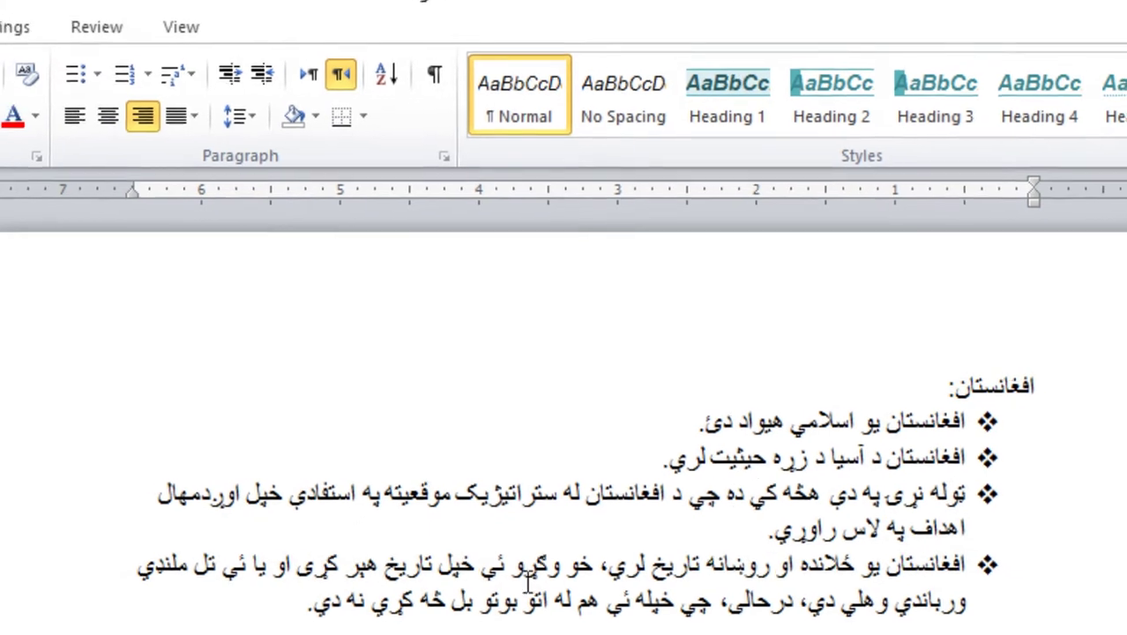
mouse_move(303, 608)
mouse_down()
mouse_move(967, 488)
mouse_move(931, 404)
mouse_move(1013, 390)
mouse_up()
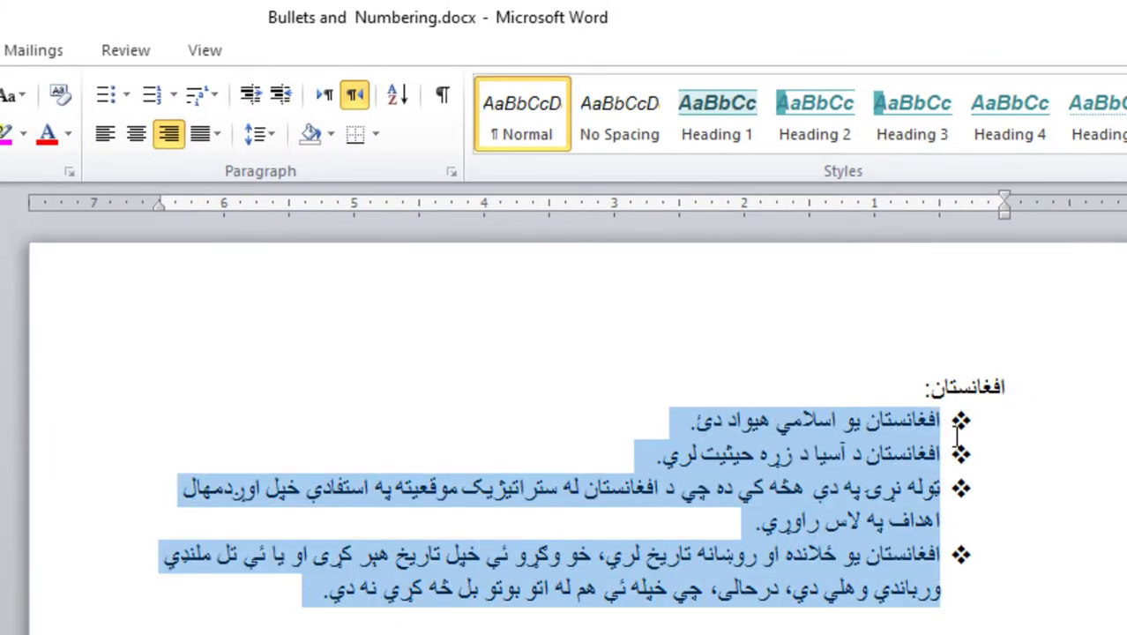
Select the three program names under the کمپیوټر پروګرامونه: heading.
click(931, 392)
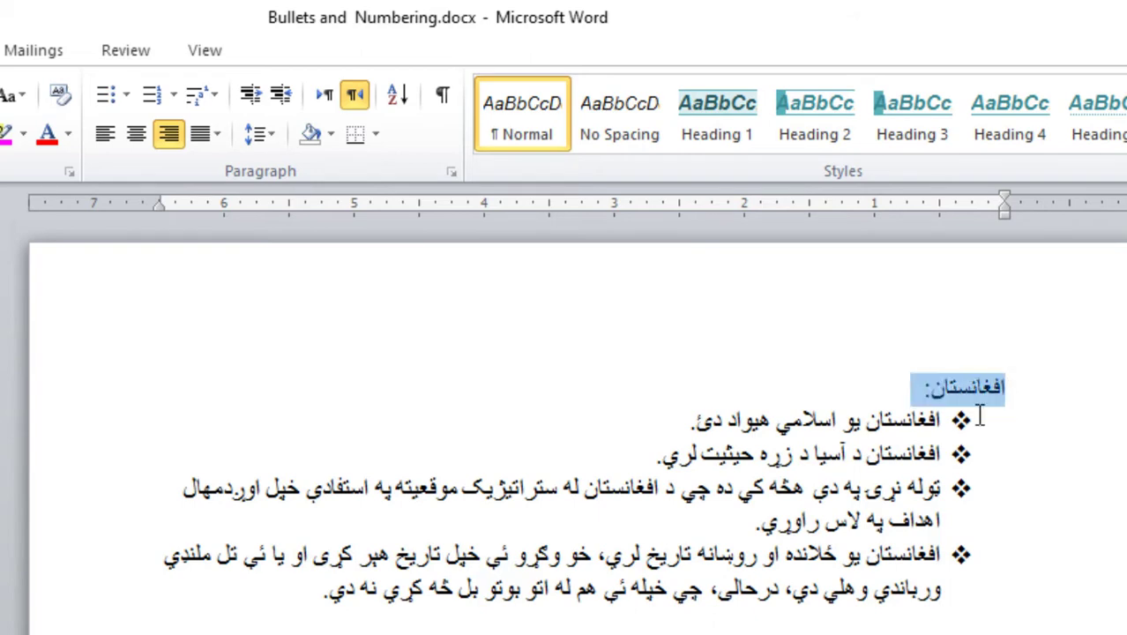
drag(693, 430, 792, 455)
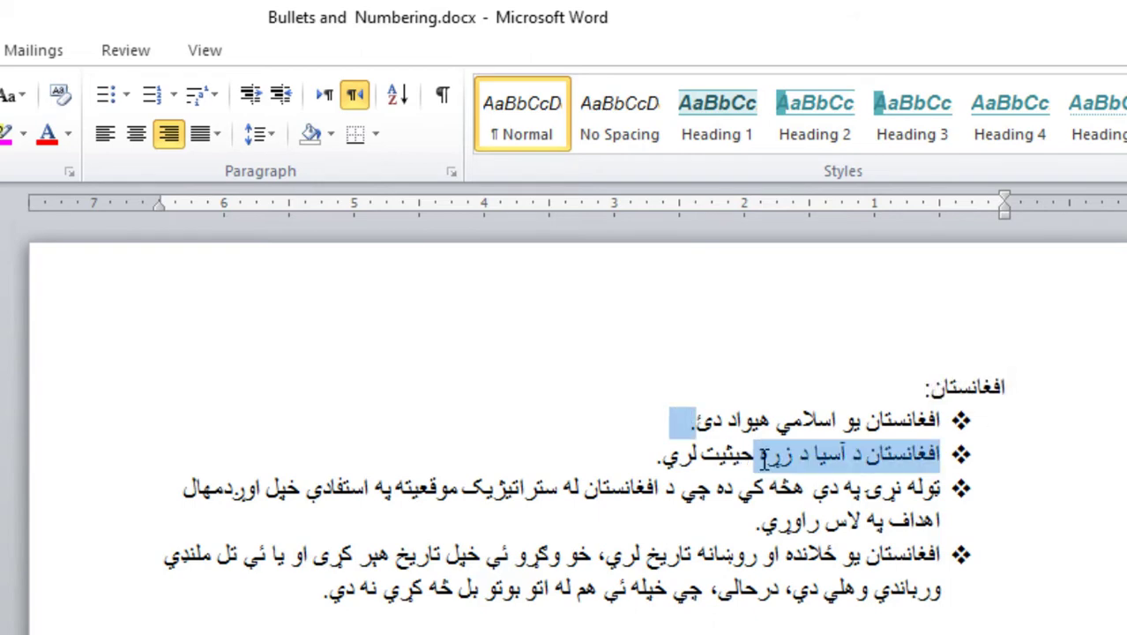
click(729, 556)
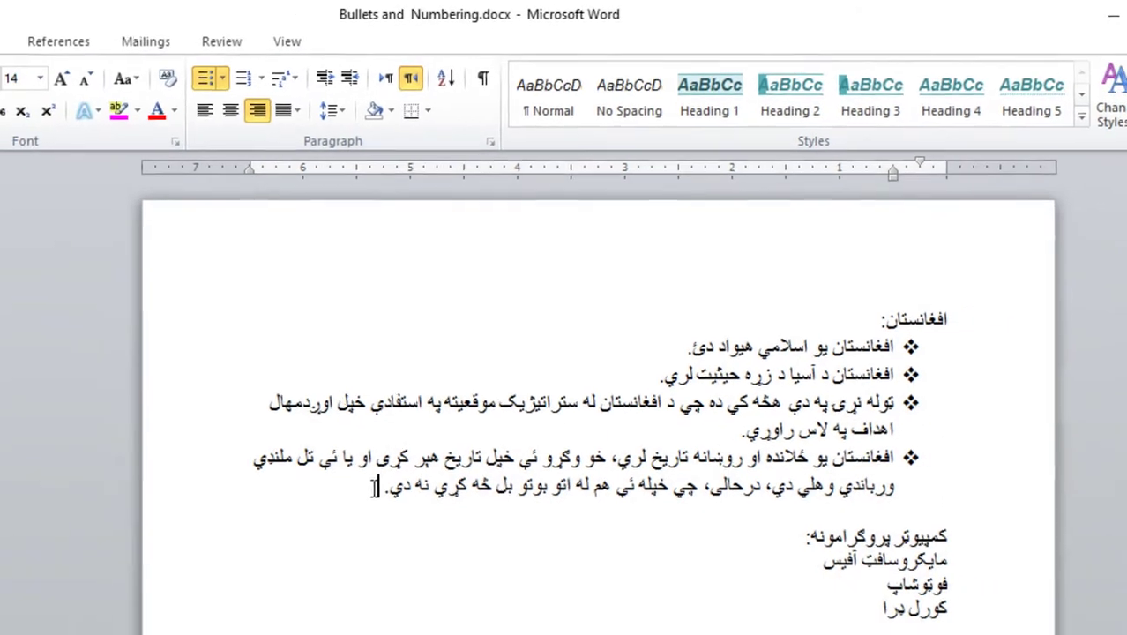
drag(375, 486, 895, 340)
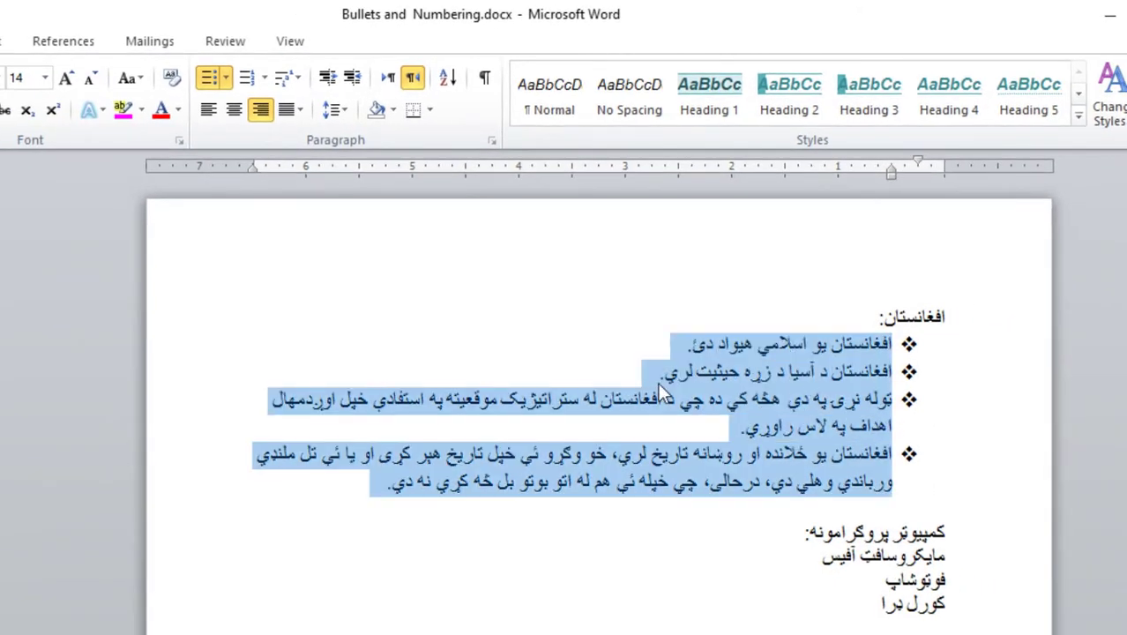
drag(856, 556, 869, 581)
click(782, 542)
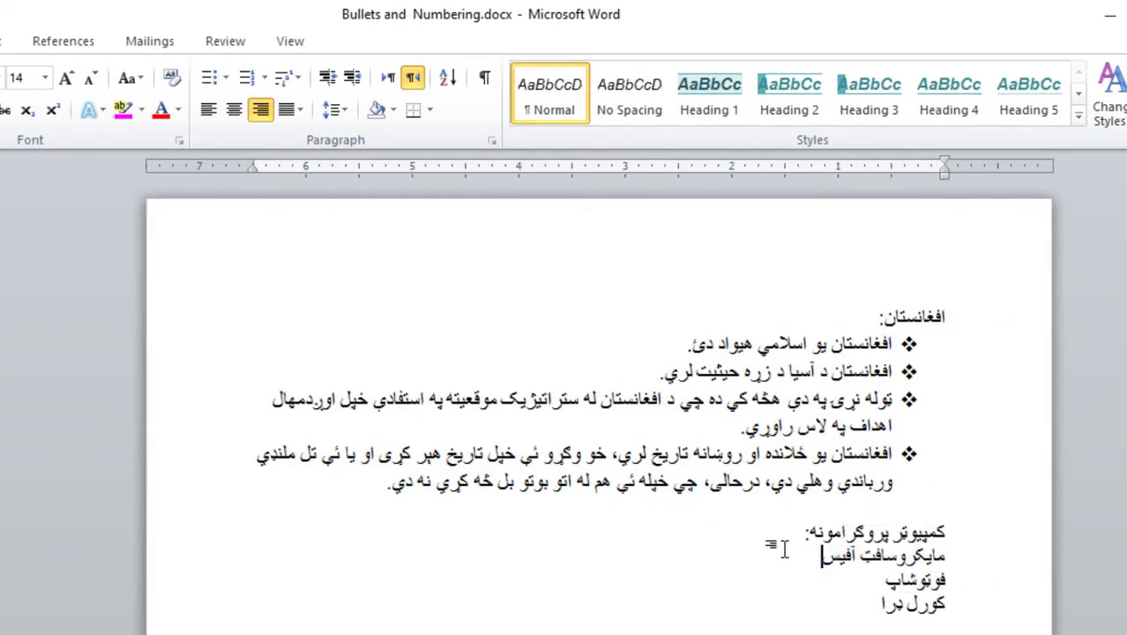
drag(788, 535, 930, 529)
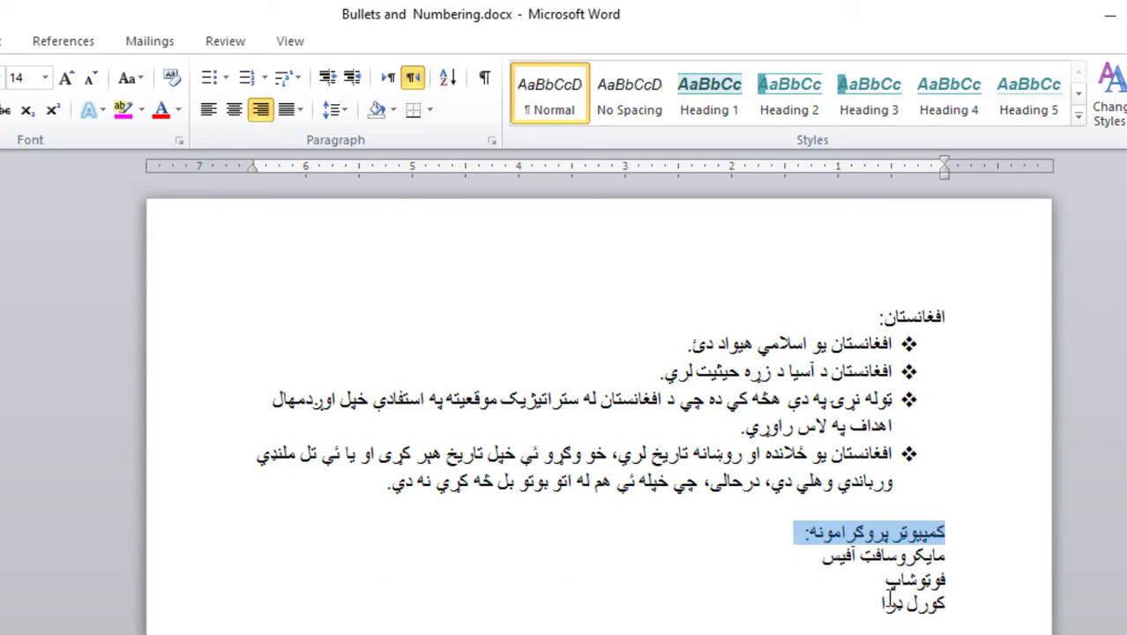
click(878, 605)
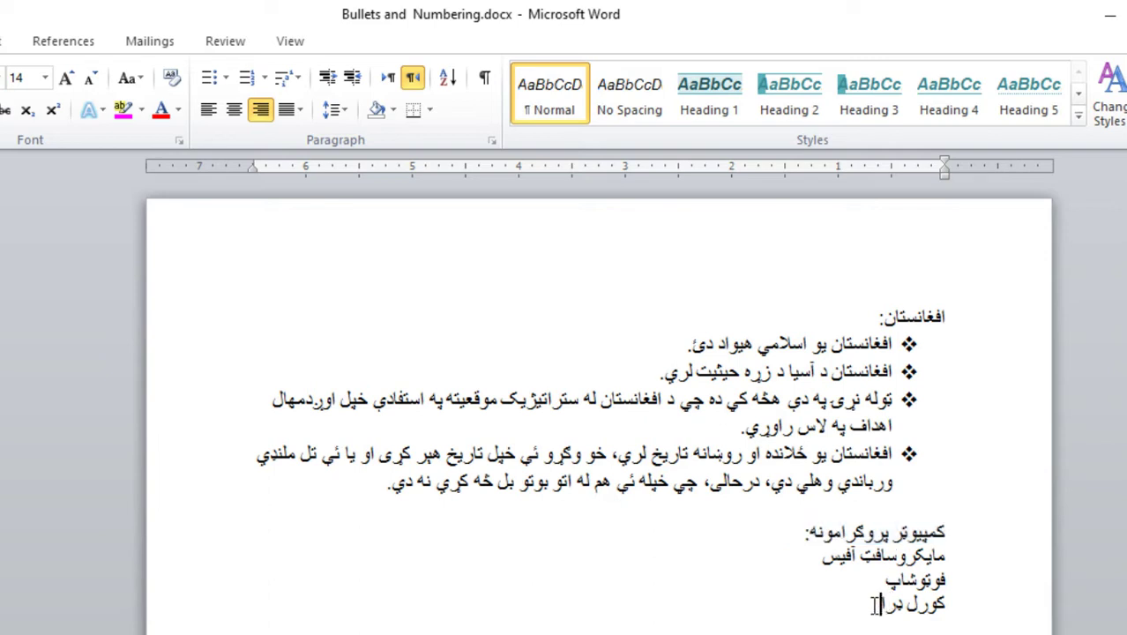
drag(879, 605, 971, 549)
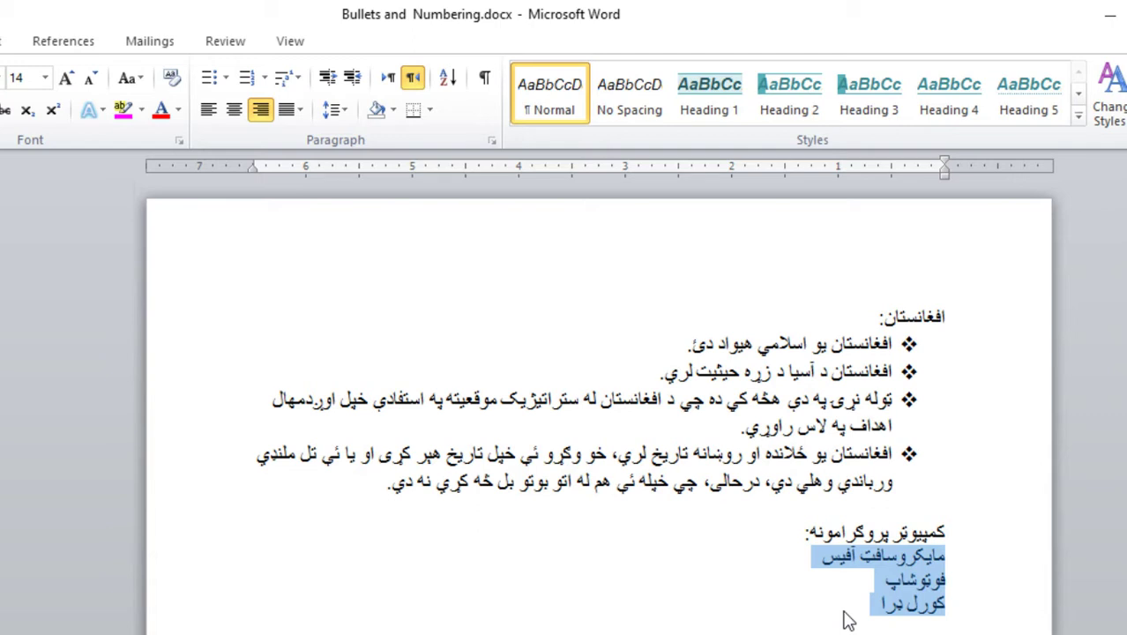
drag(862, 605, 946, 554)
Give the three program names checkmark bullets from the Bullet Library.
click(225, 79)
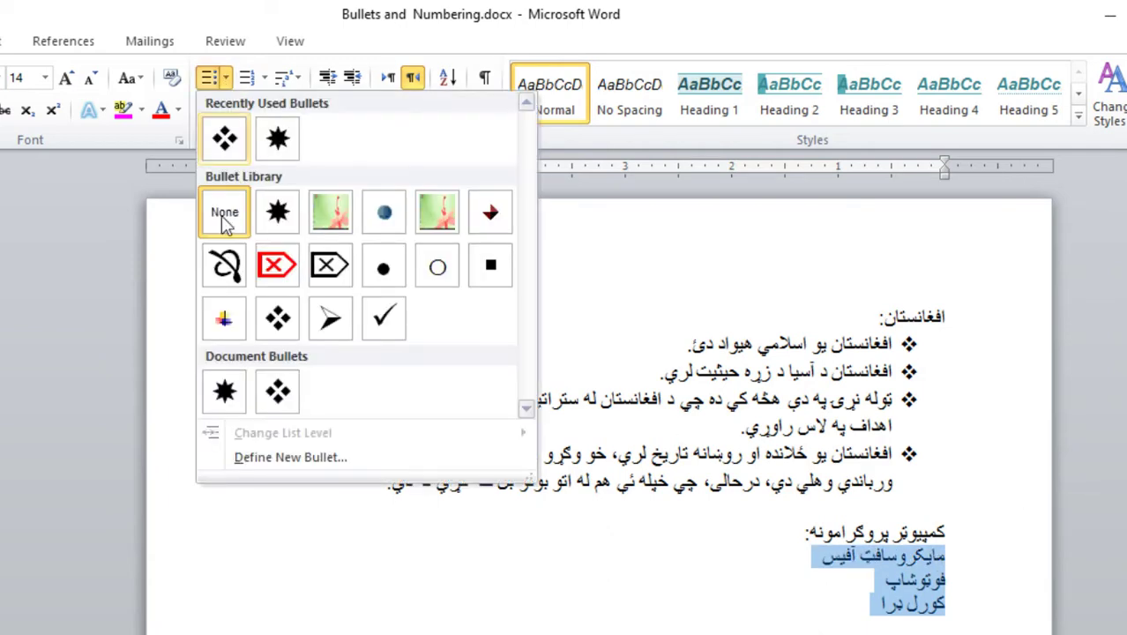
click(389, 319)
click(764, 605)
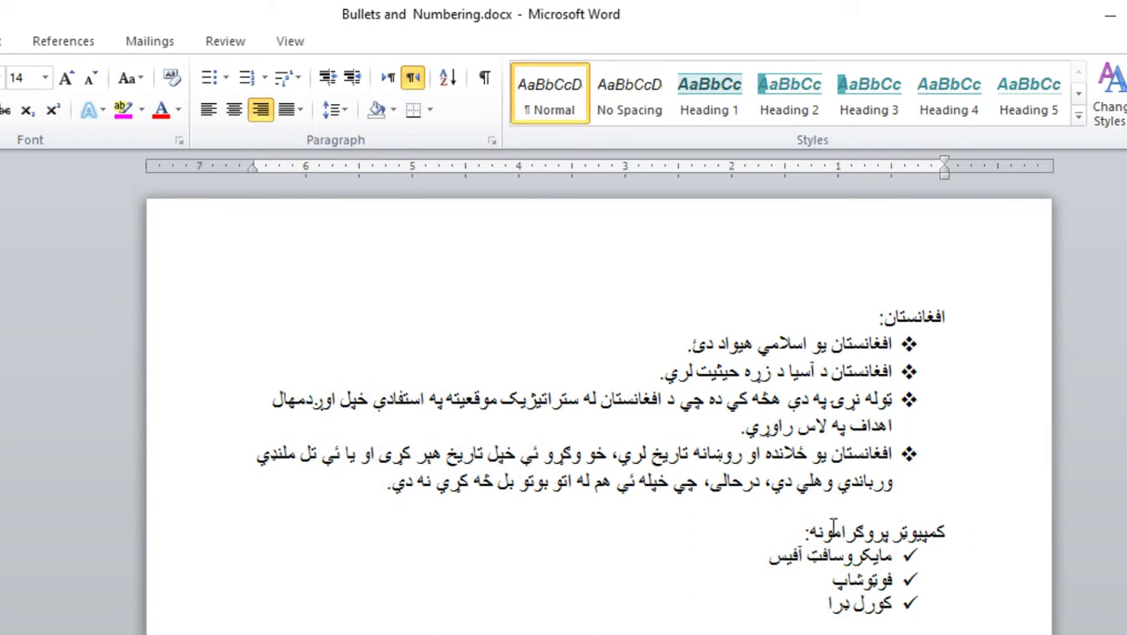
Undo an accidental heading move and give the four انګلیسي سلسلې: lines red crossed-box bullets.
mouse_move(800, 533)
mouse_down()
mouse_move(970, 535)
mouse_move(945, 535)
mouse_move(886, 573)
mouse_up()
key(ctrl+z)
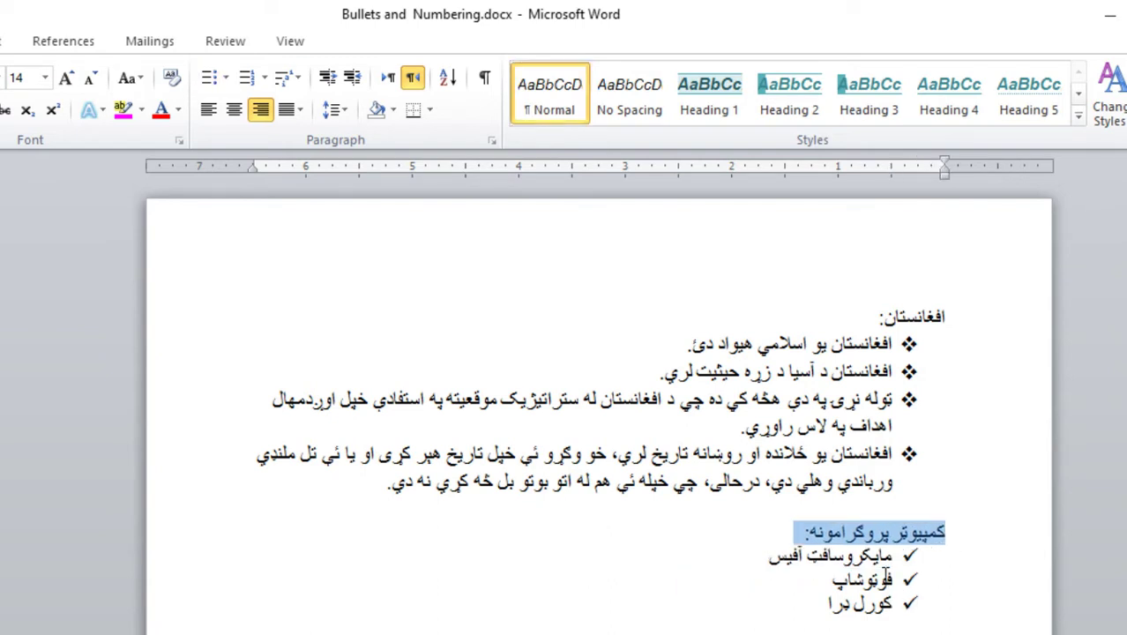
click(862, 579)
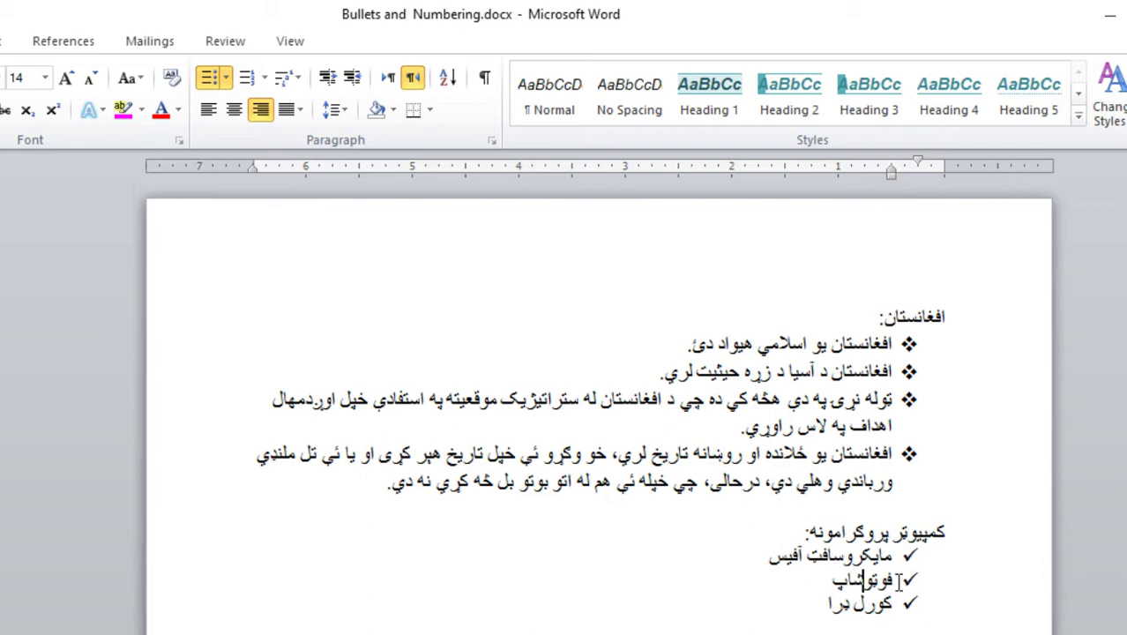
drag(783, 540, 869, 540)
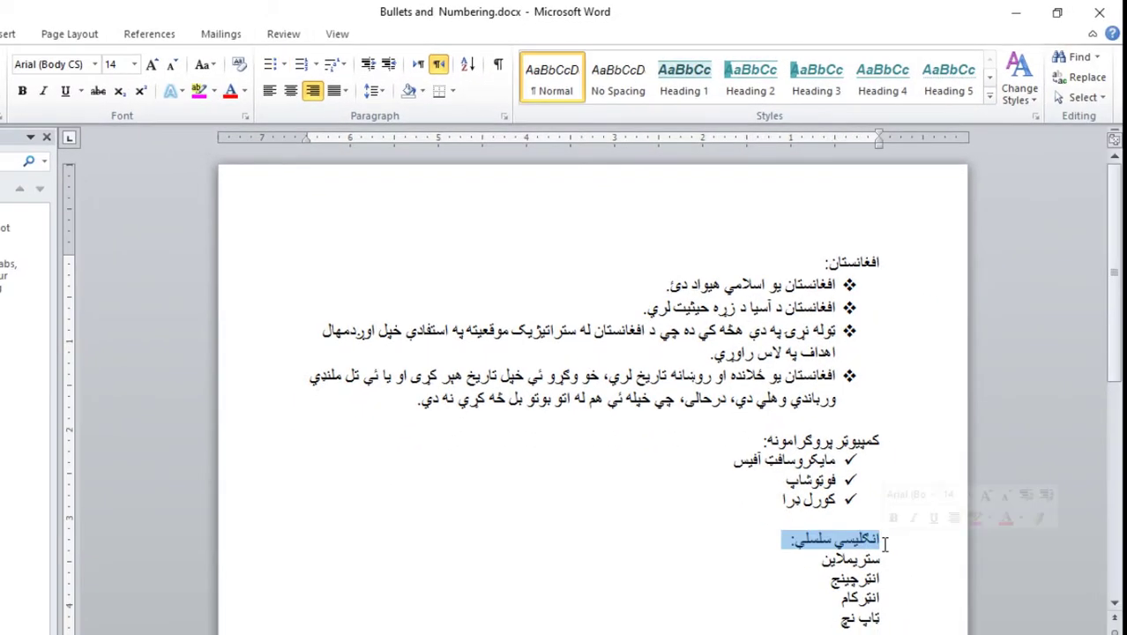
drag(1117, 242, 1117, 273)
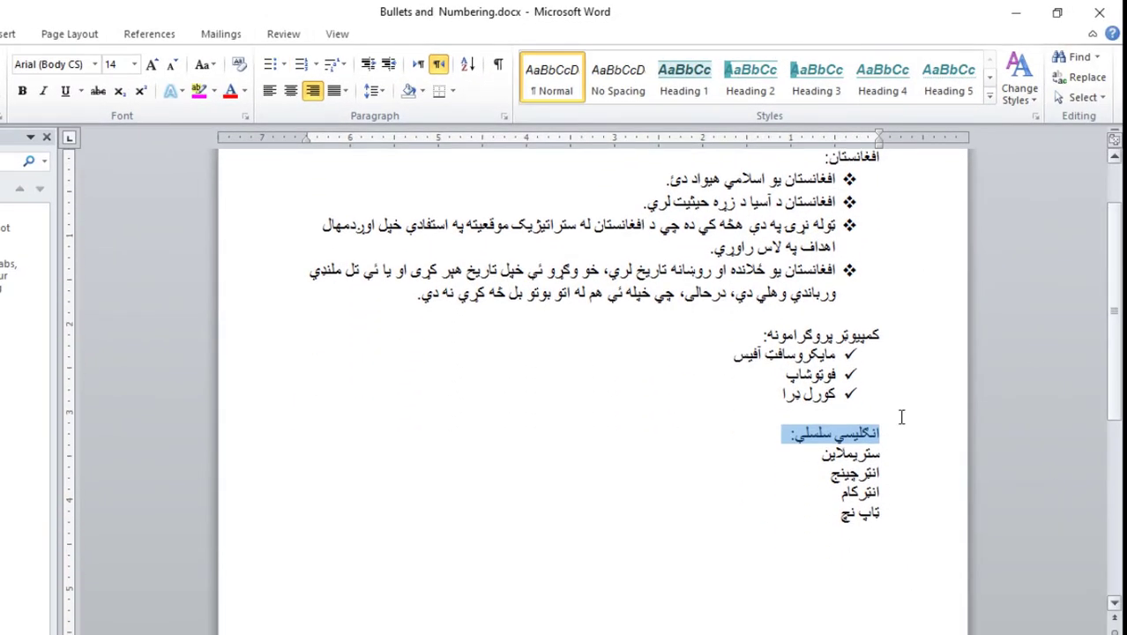
click(803, 520)
drag(843, 514, 892, 462)
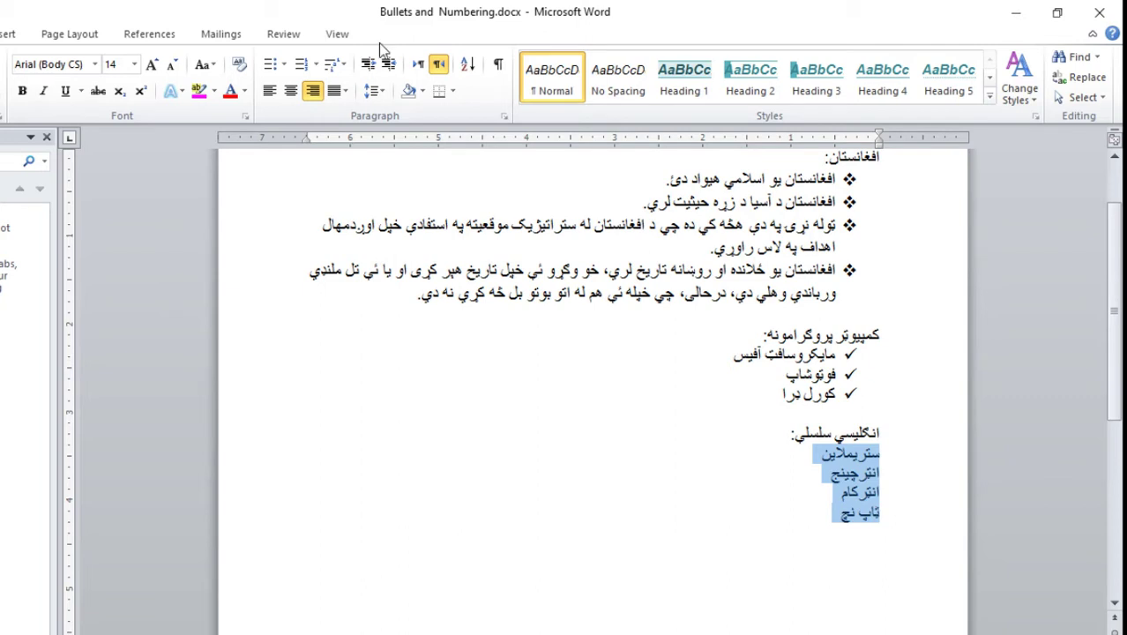
click(283, 67)
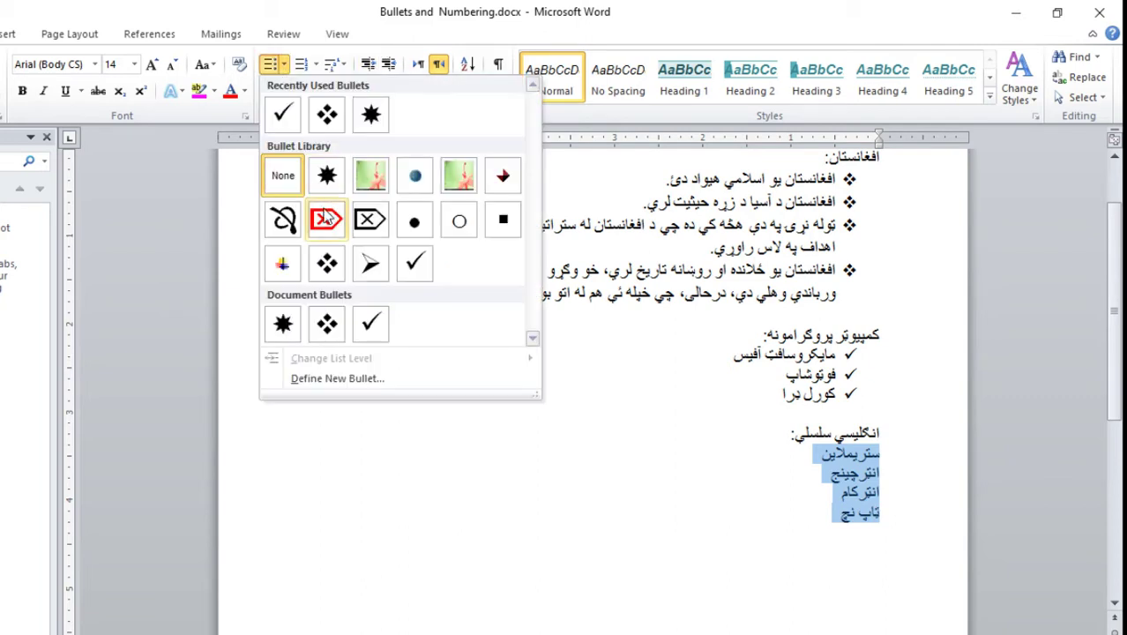
click(327, 221)
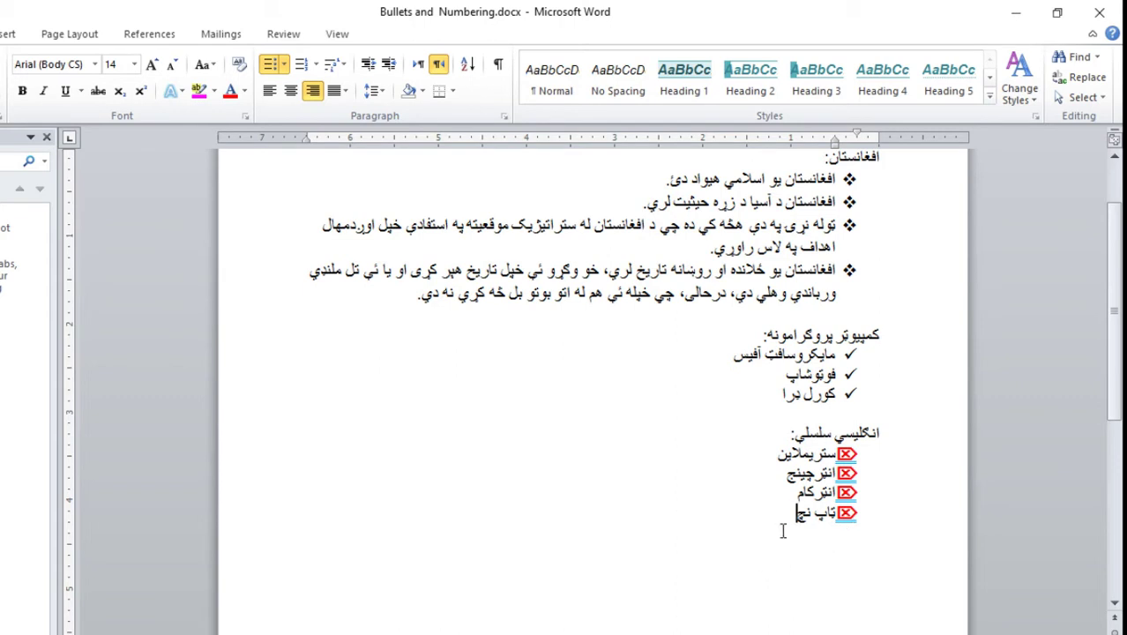
Switch those four lines to the red star bullet under Document Bullets.
drag(783, 527, 882, 461)
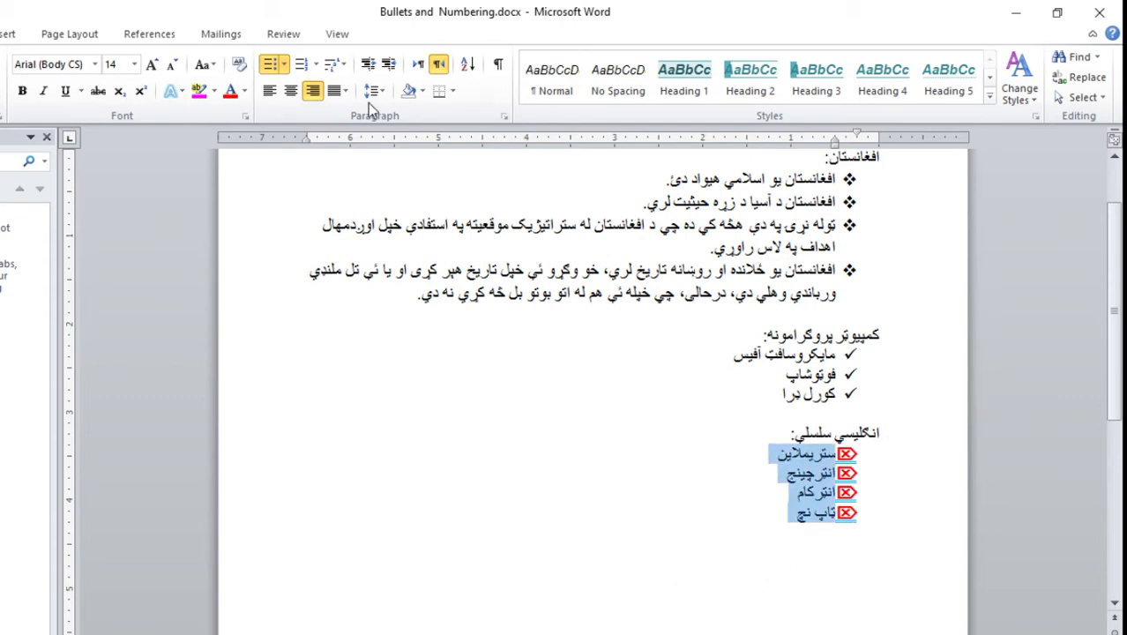
click(283, 66)
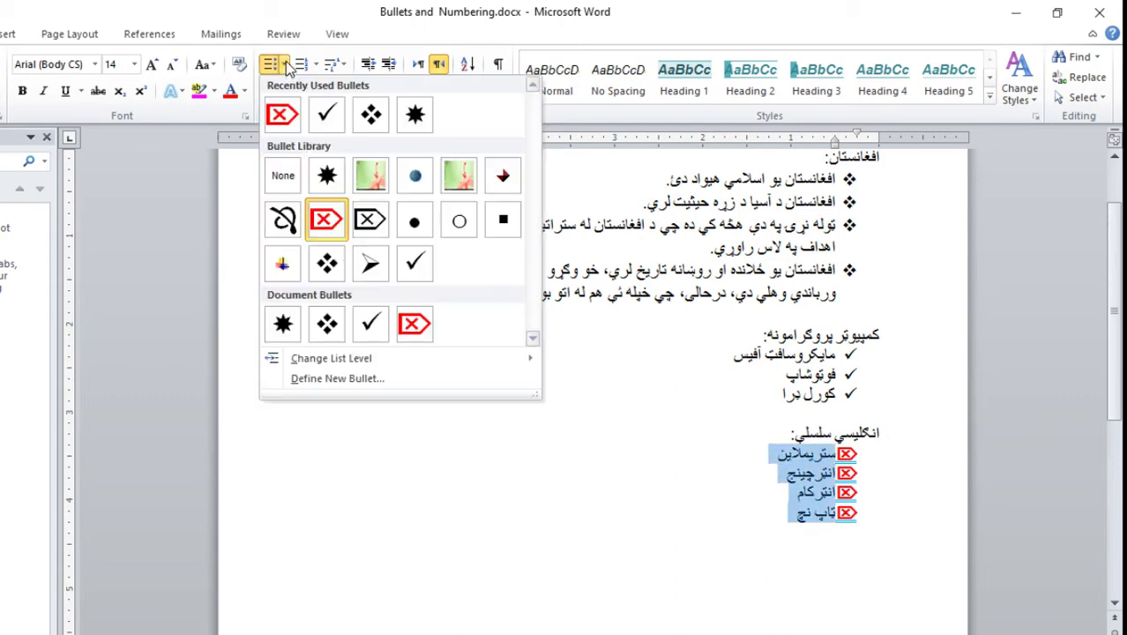
click(283, 324)
click(817, 580)
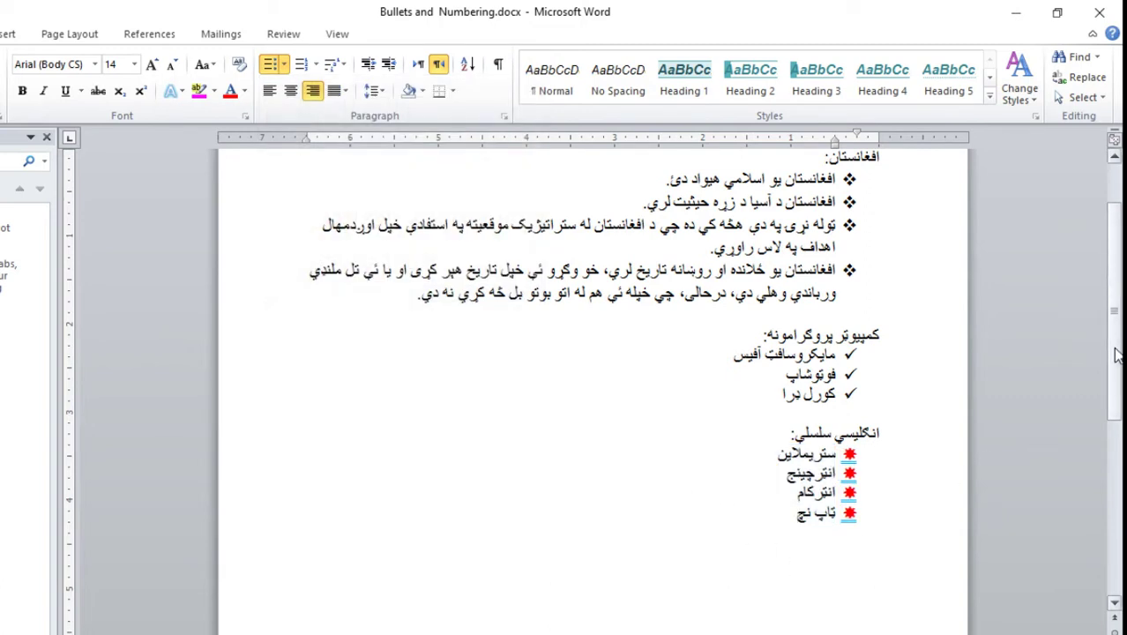
drag(1117, 353, 1120, 300)
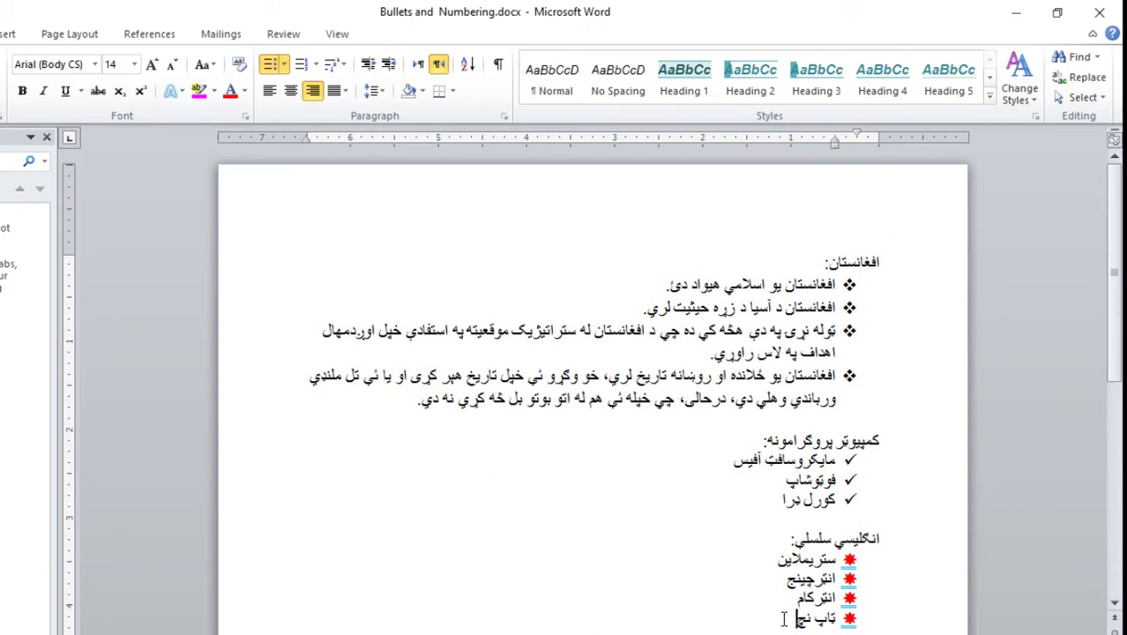
drag(794, 620, 869, 562)
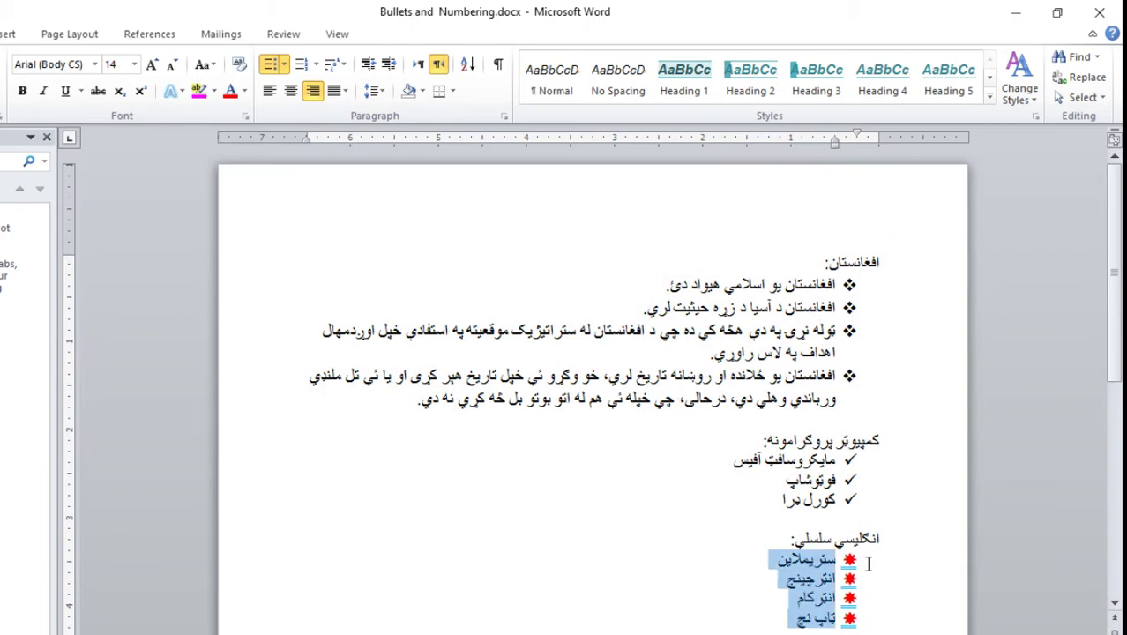
click(273, 67)
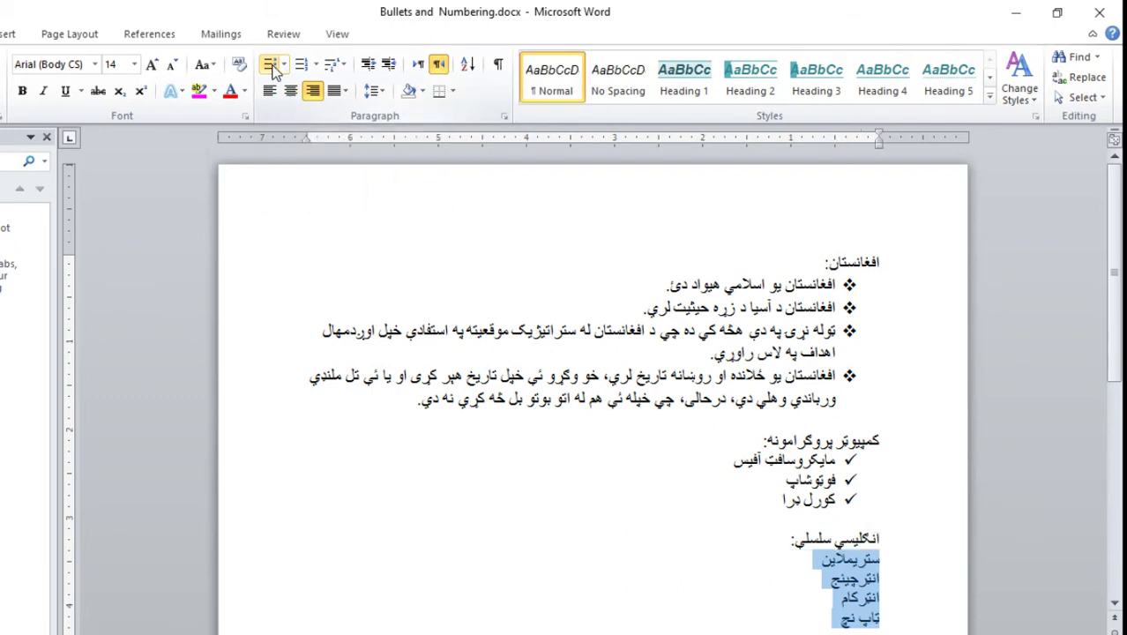
click(273, 67)
click(755, 626)
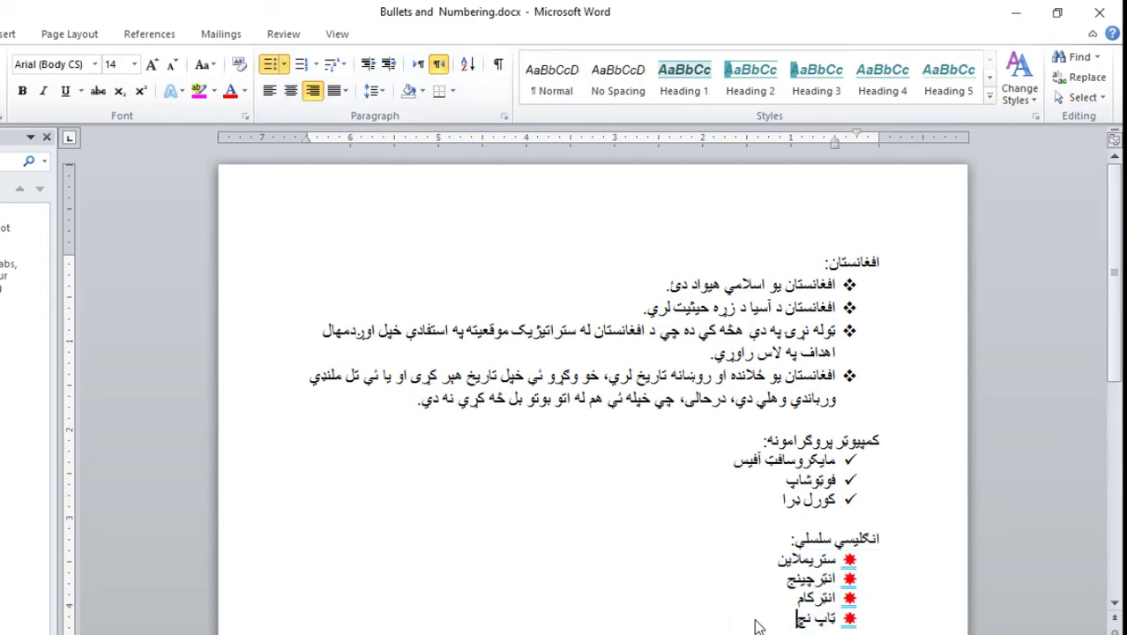
scroll(761, 502, down, 2)
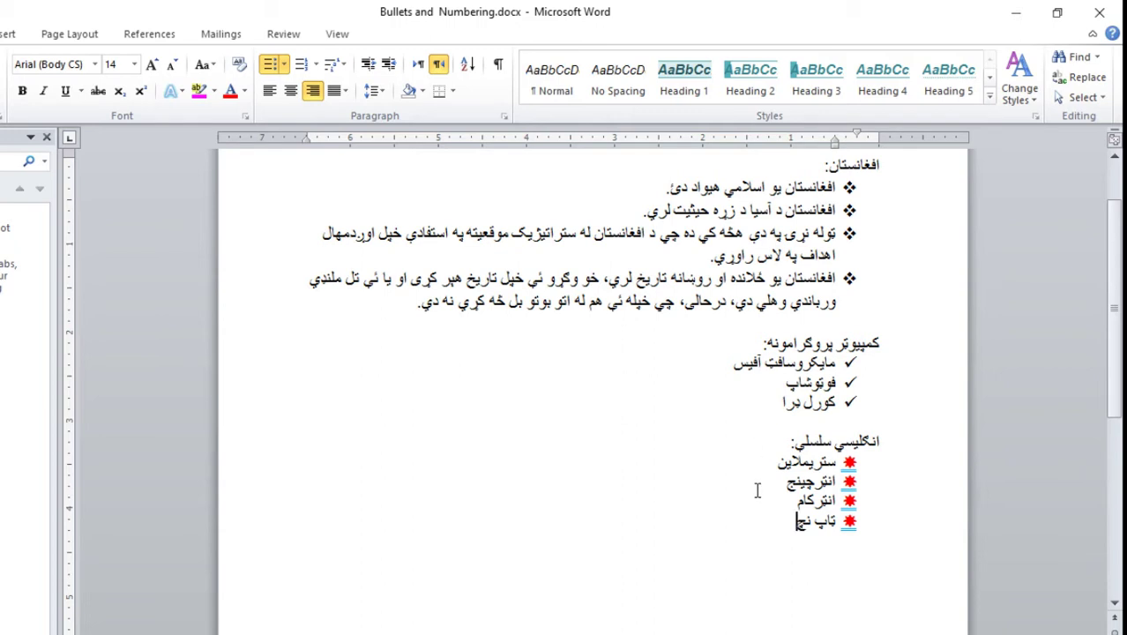
key(Return)
key(BackSpace)
key(BackSpace)
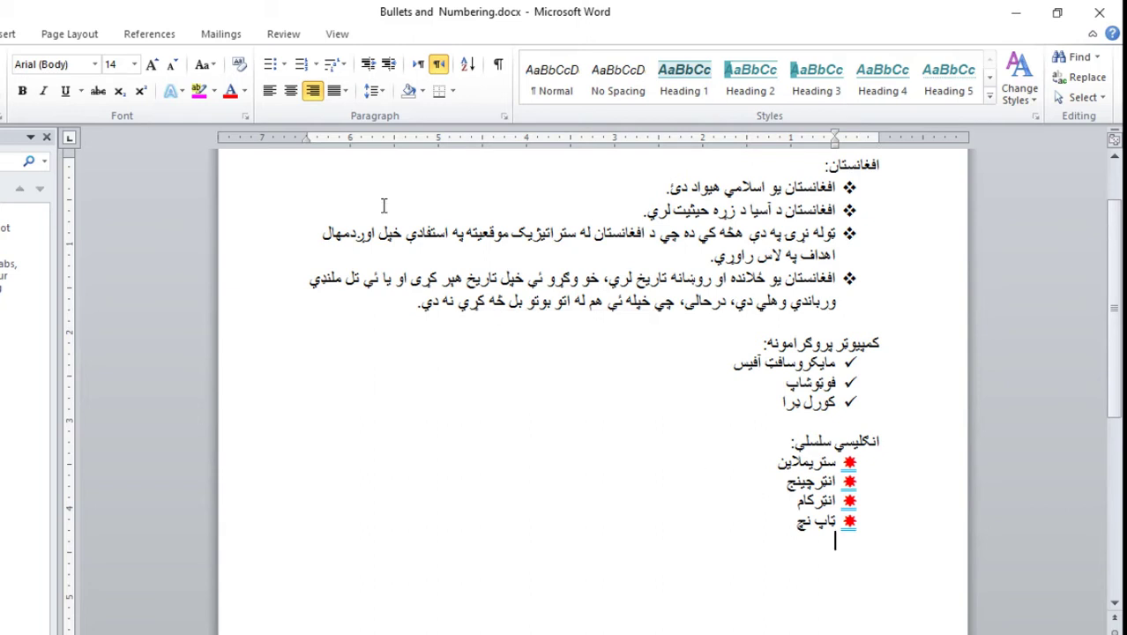
Demote the four red-star items to list level 2, then undo it to keep level 1.
click(283, 64)
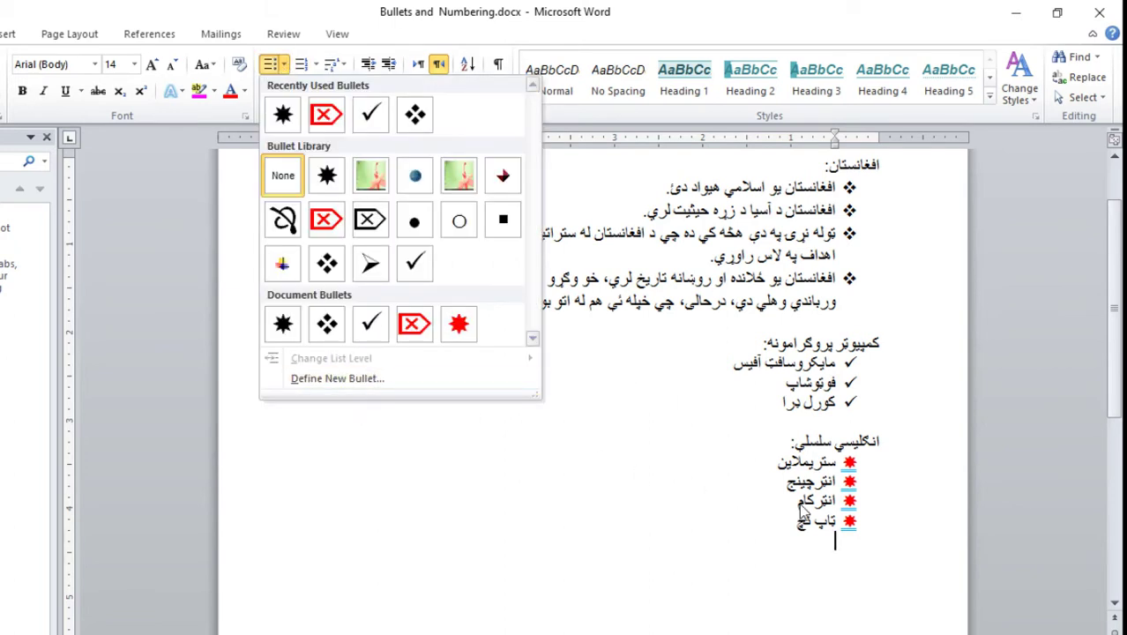
click(783, 520)
drag(799, 523, 769, 460)
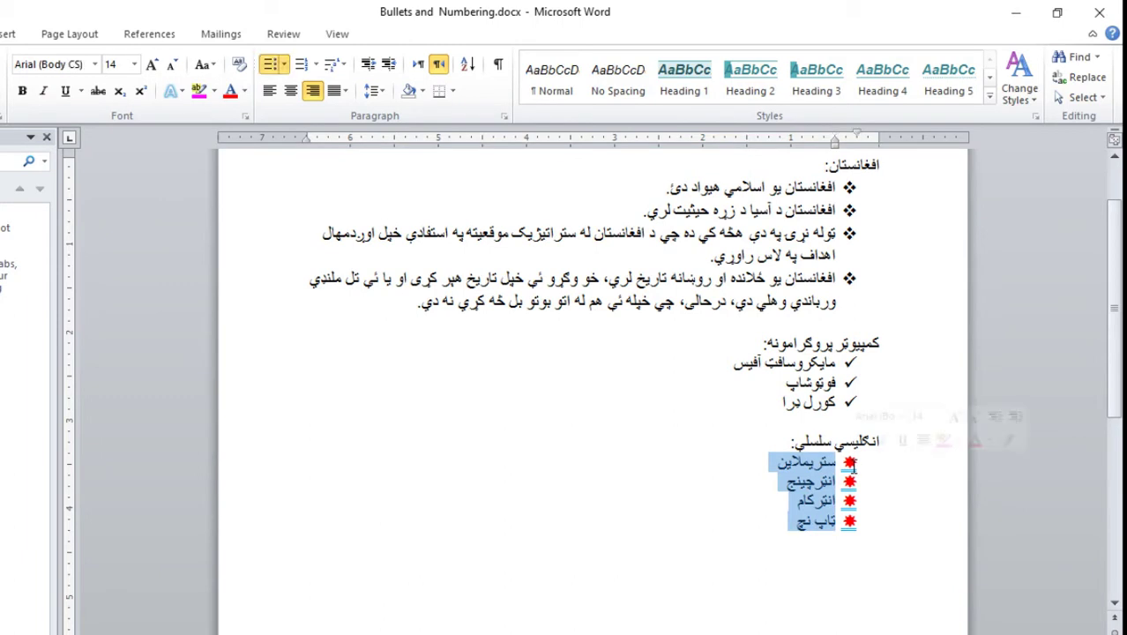
click(284, 65)
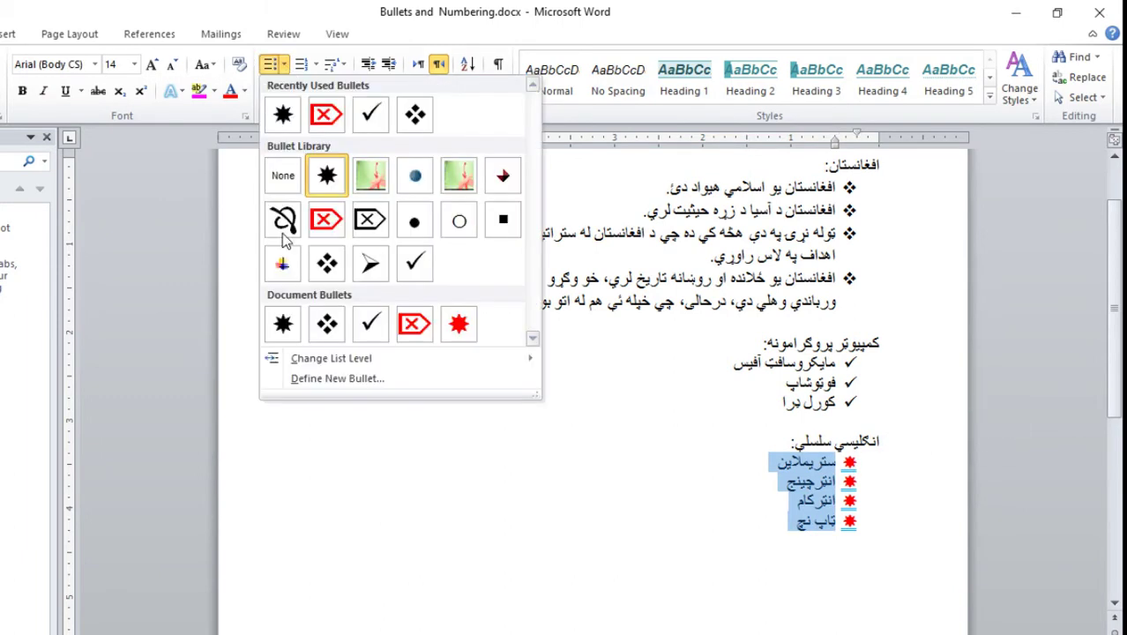
mouse_move(342, 365)
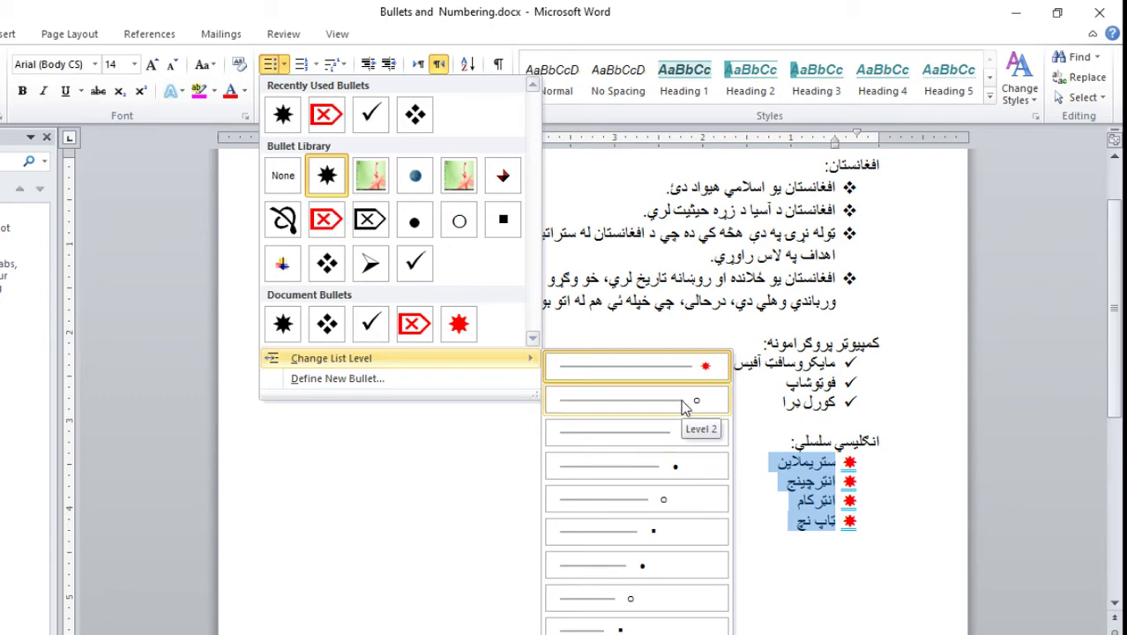
click(683, 404)
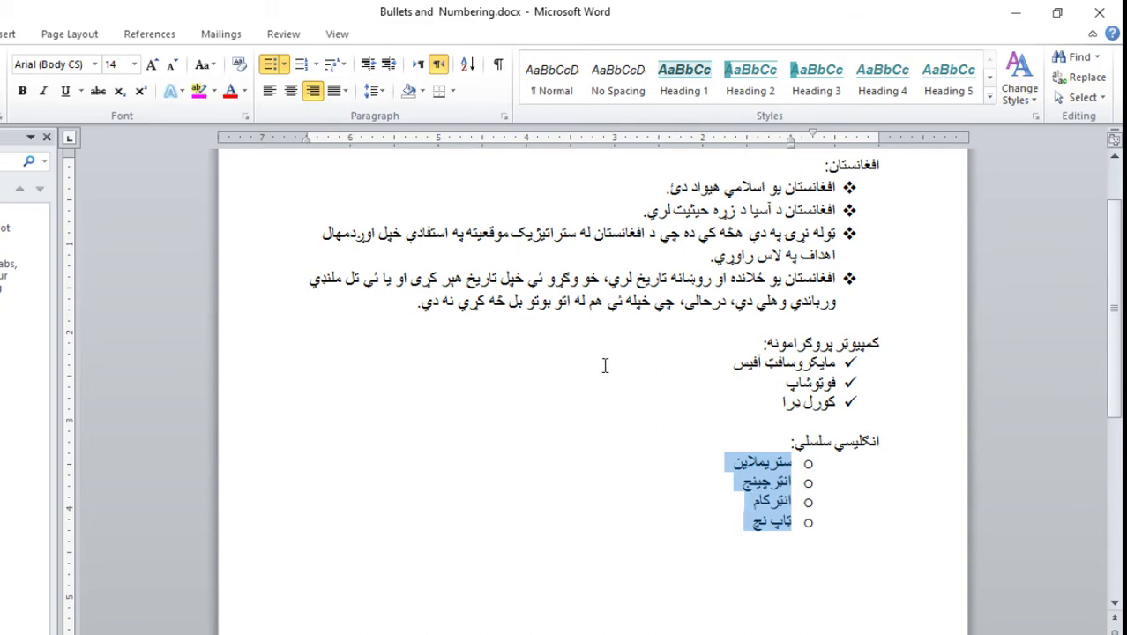
key(ctrl+z)
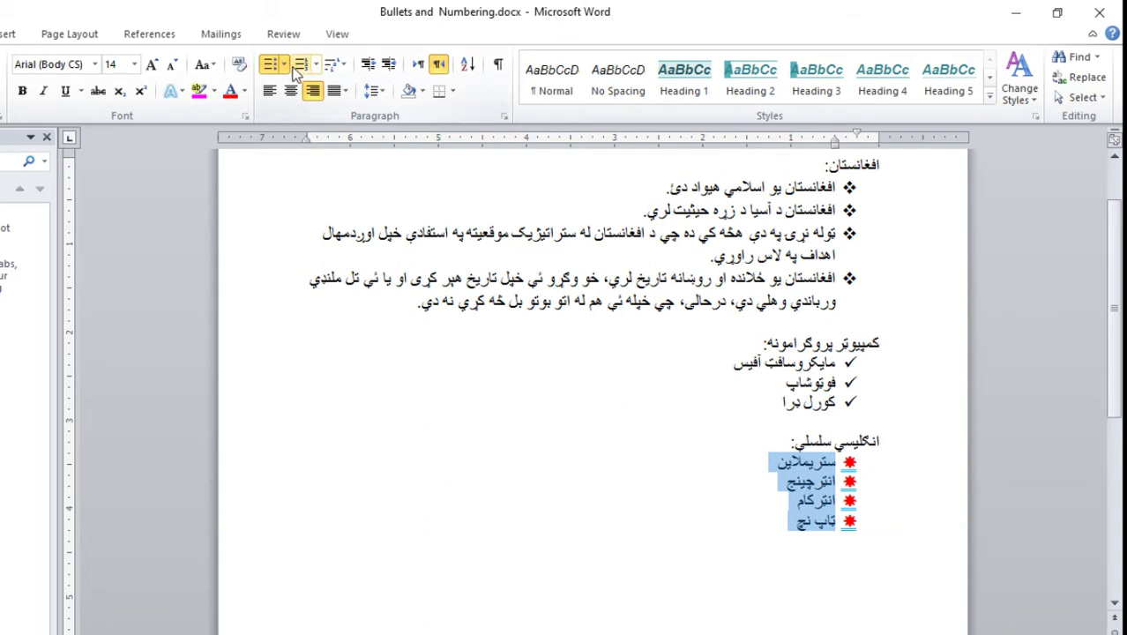
click(284, 65)
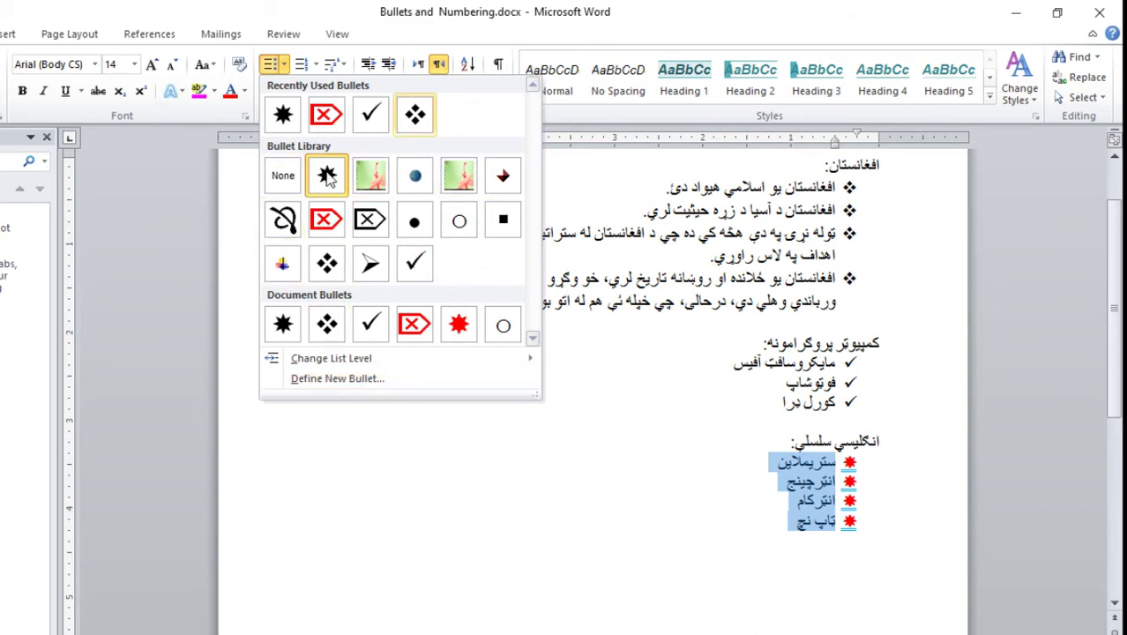
Define a new bullet using the Wingdings four-pointed star symbol (code 170).
click(391, 377)
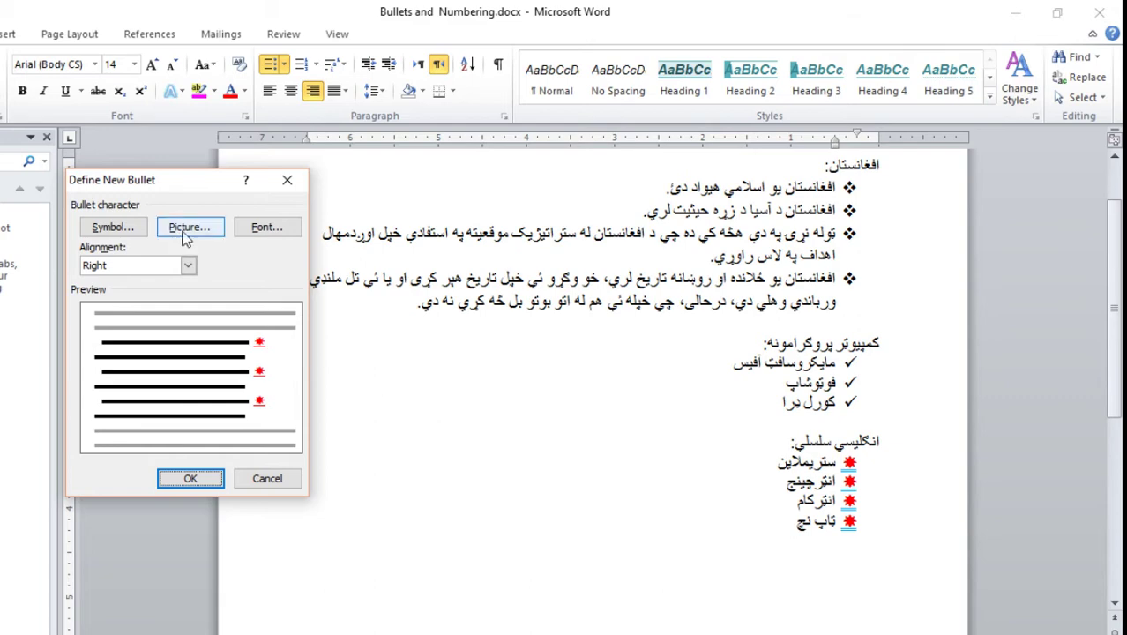
drag(176, 182, 202, 196)
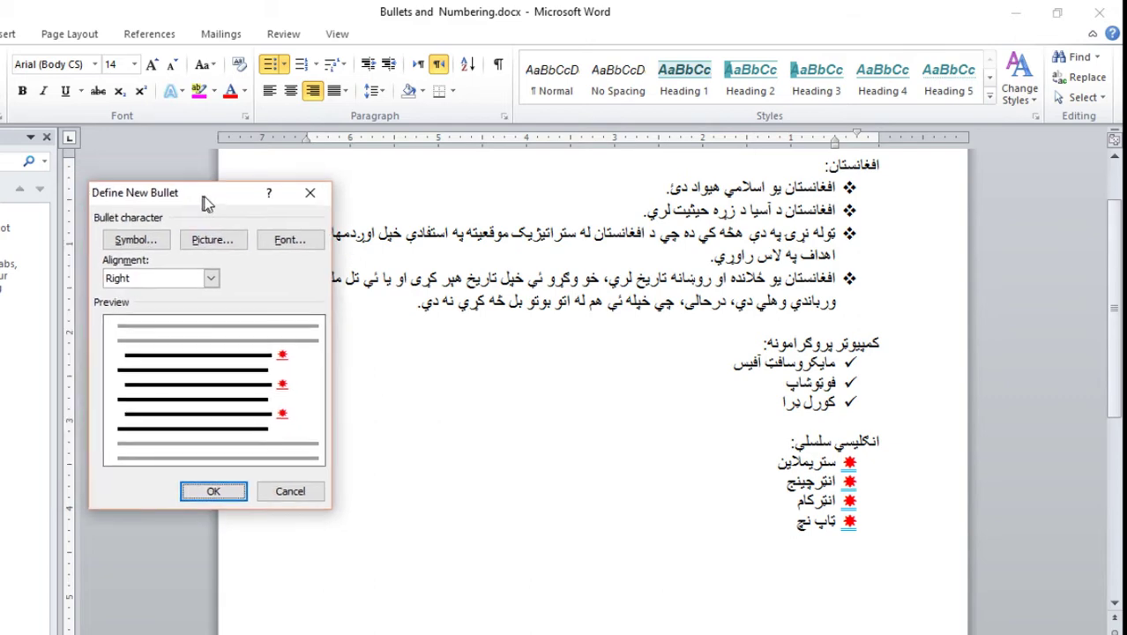
click(151, 249)
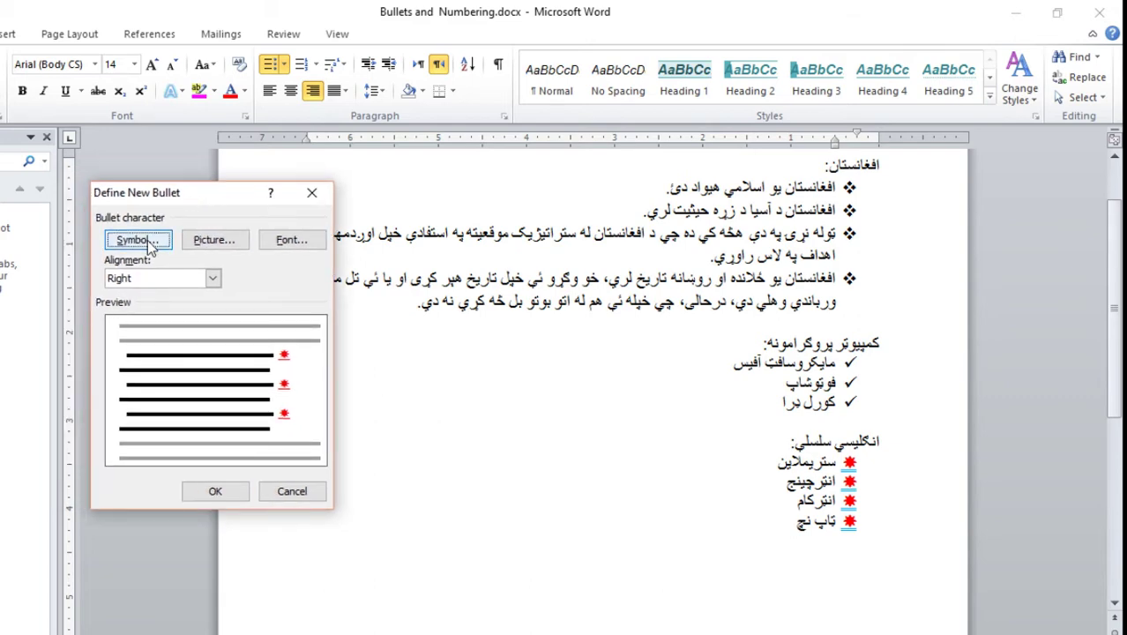
drag(181, 175, 179, 205)
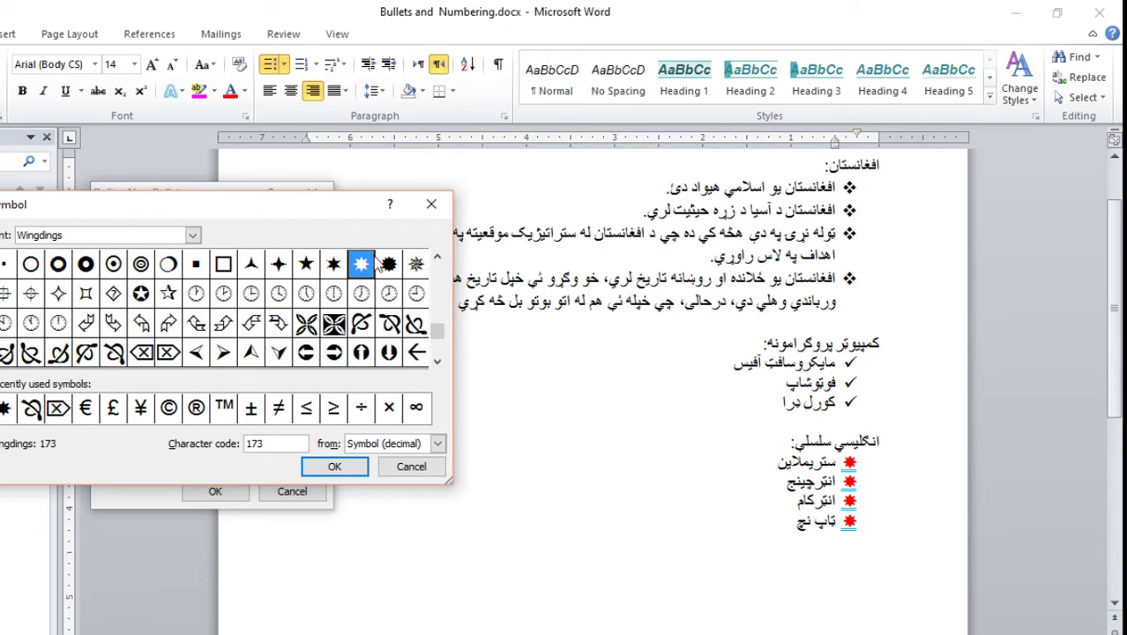
click(279, 264)
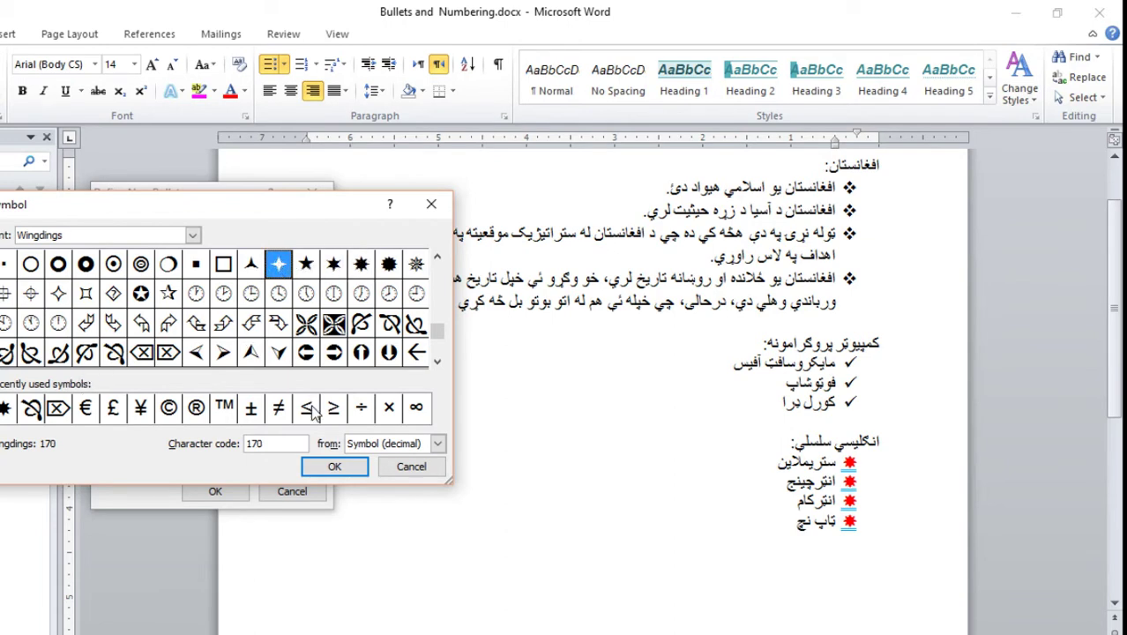
click(335, 467)
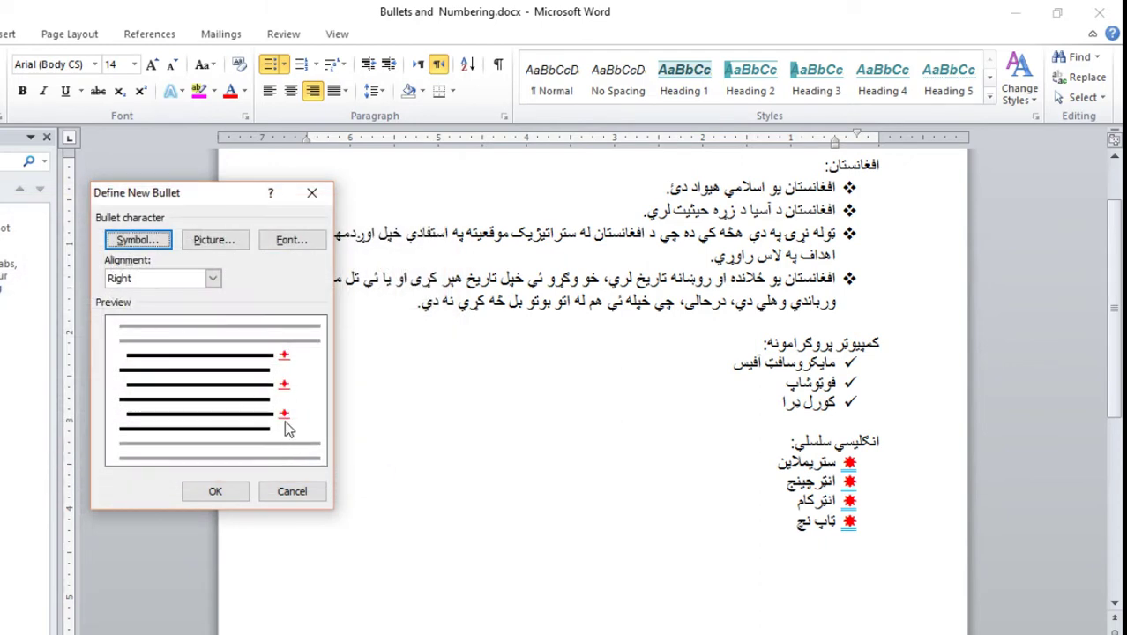
click(218, 491)
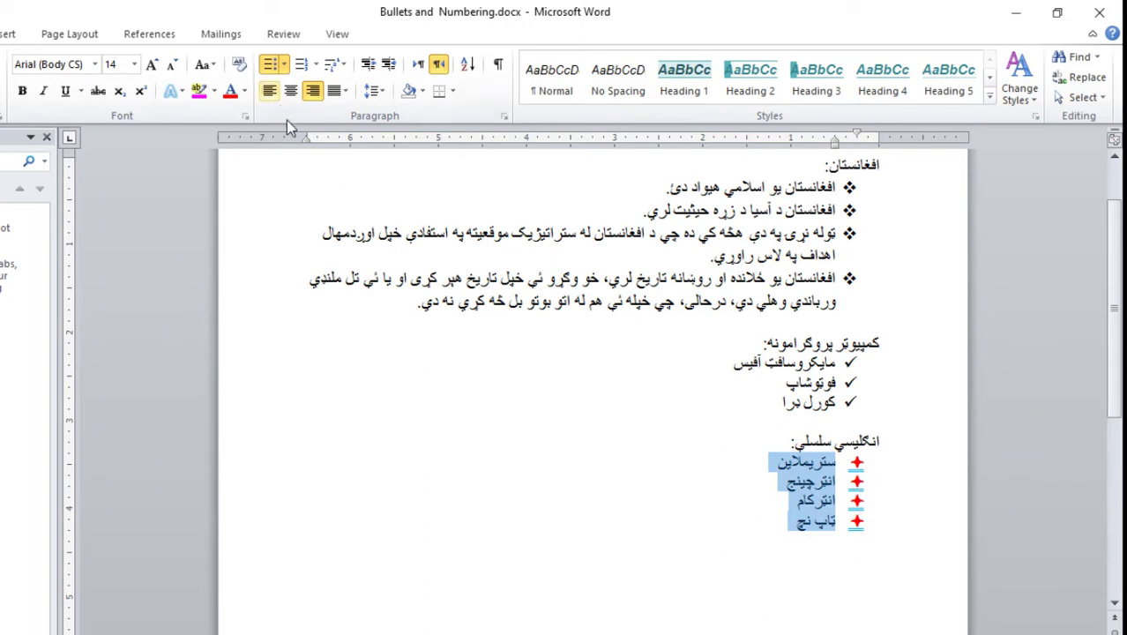
Define a picture bullet from the imported image 2019-12-23 at 22-16-28.jpg for the four items.
click(284, 64)
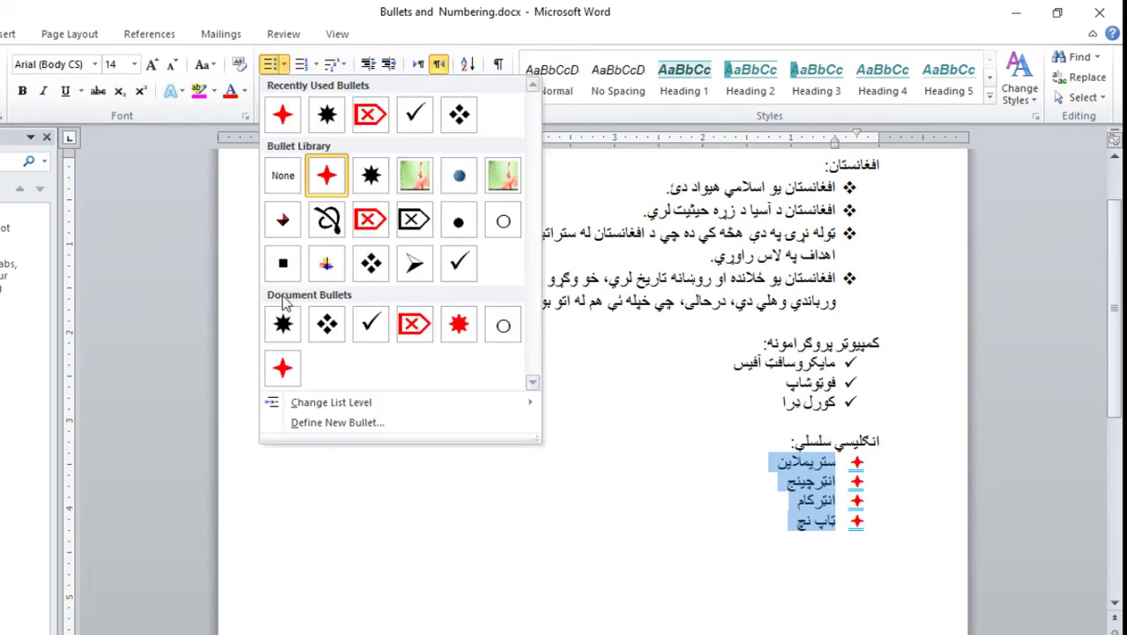
click(341, 427)
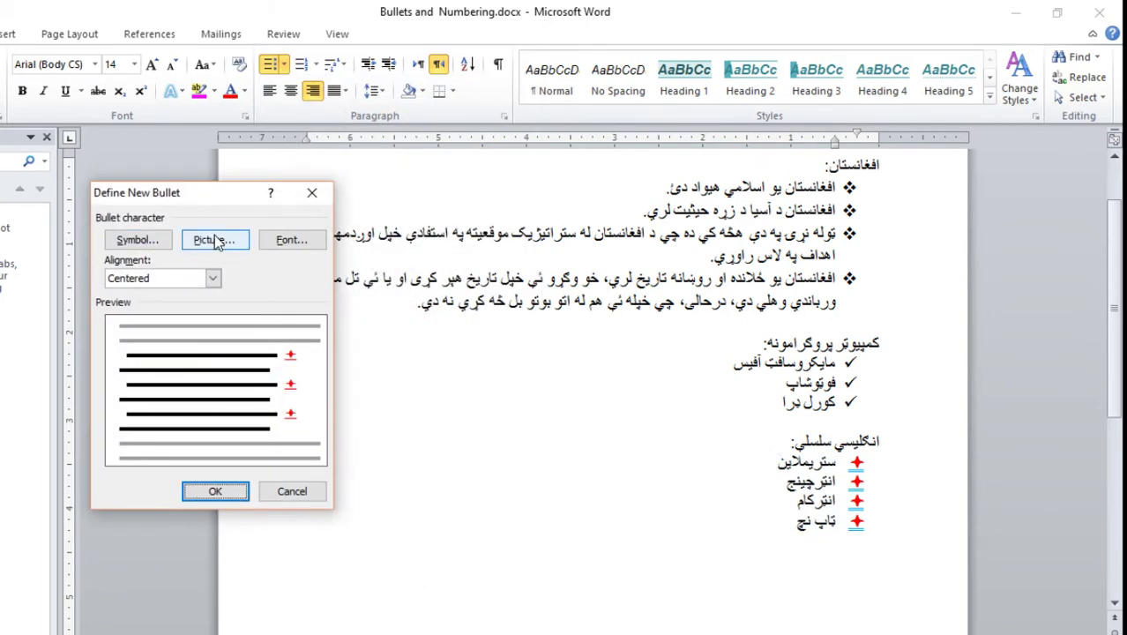
click(216, 242)
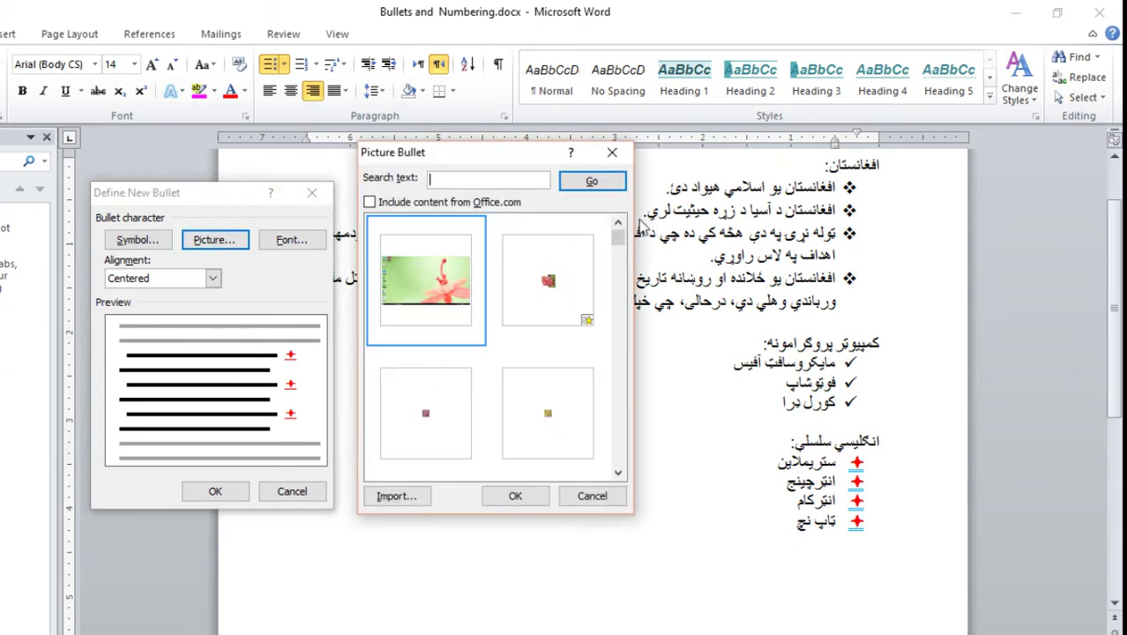
drag(619, 245, 610, 348)
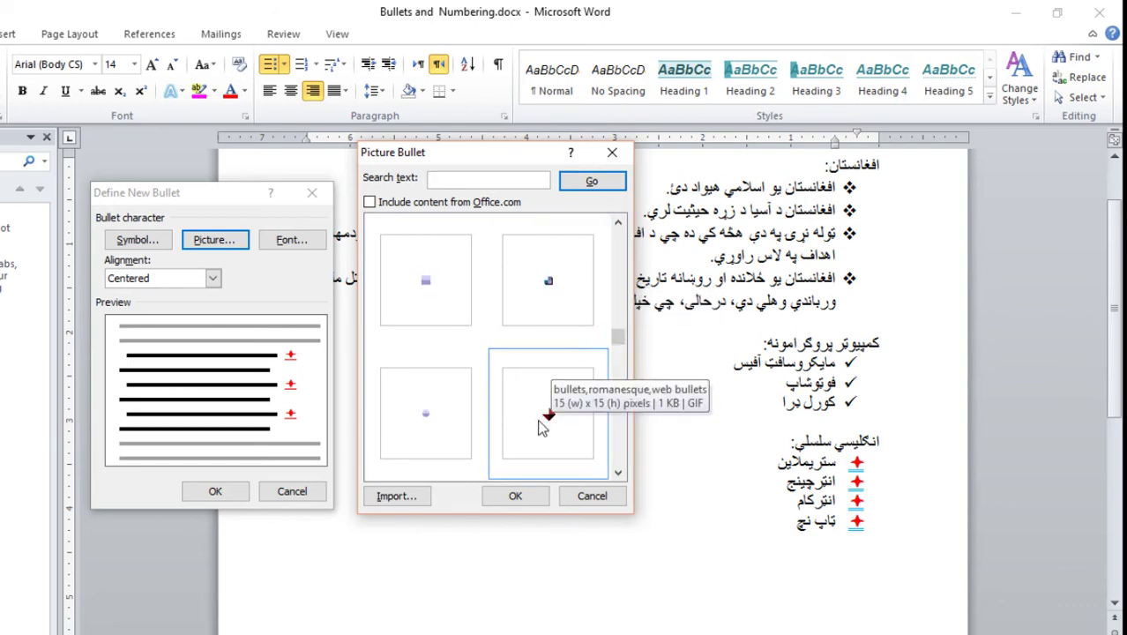
click(393, 497)
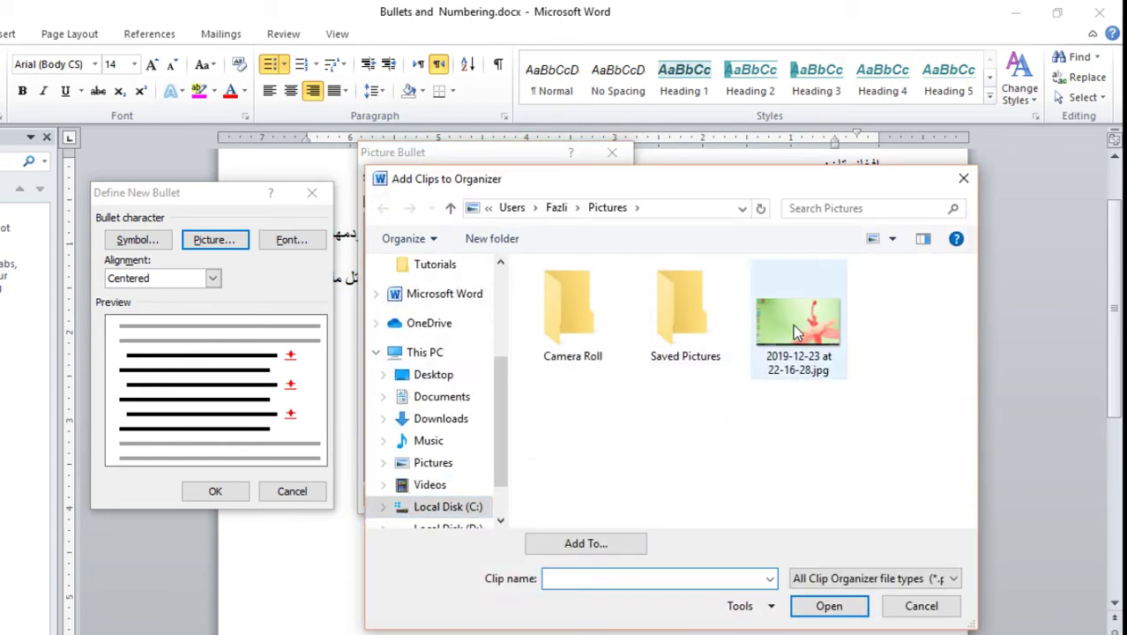
click(797, 331)
click(828, 605)
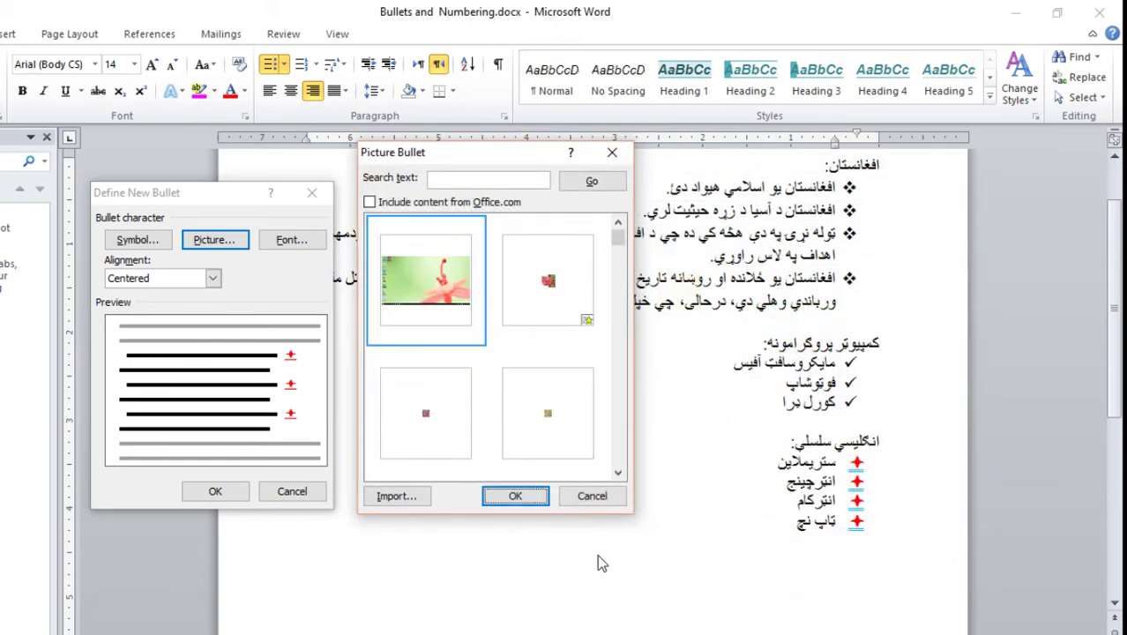
click(518, 497)
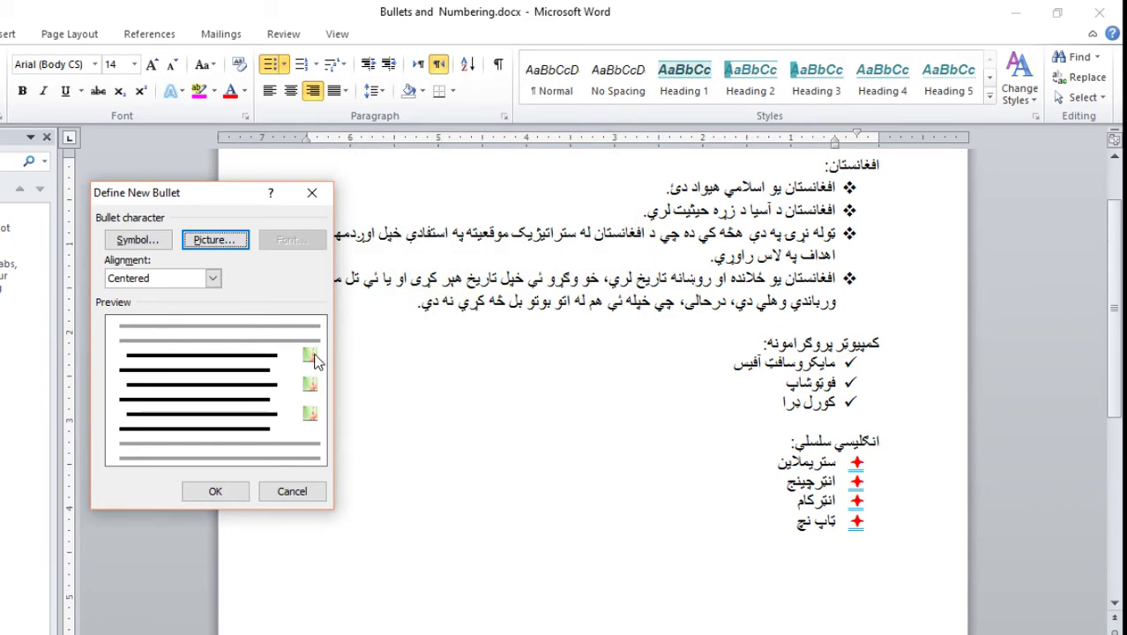
click(218, 495)
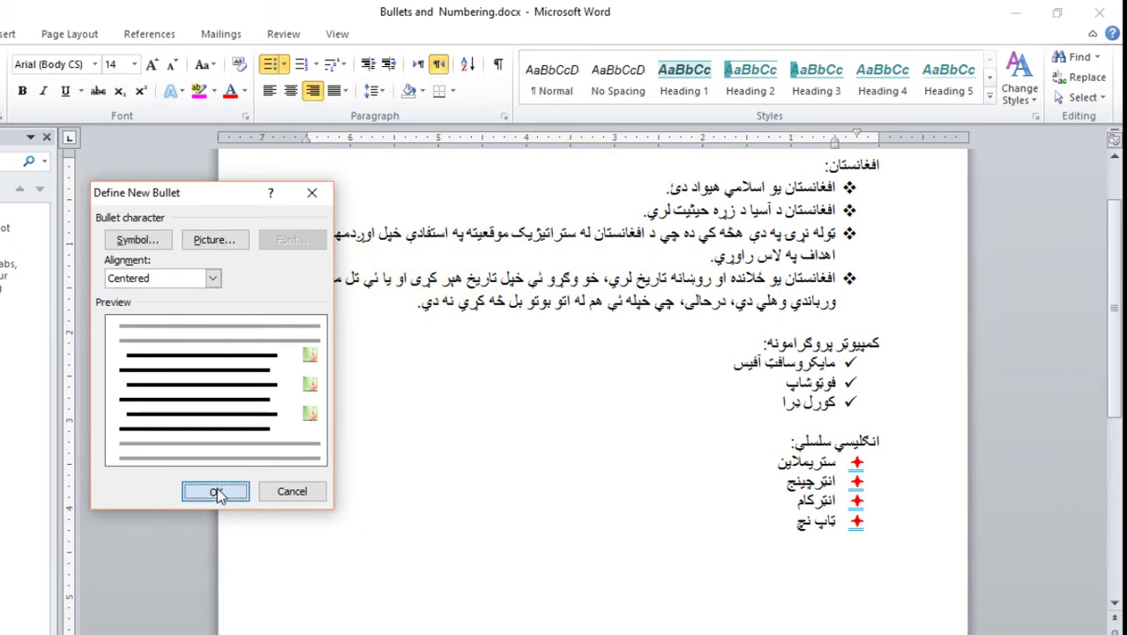
click(772, 528)
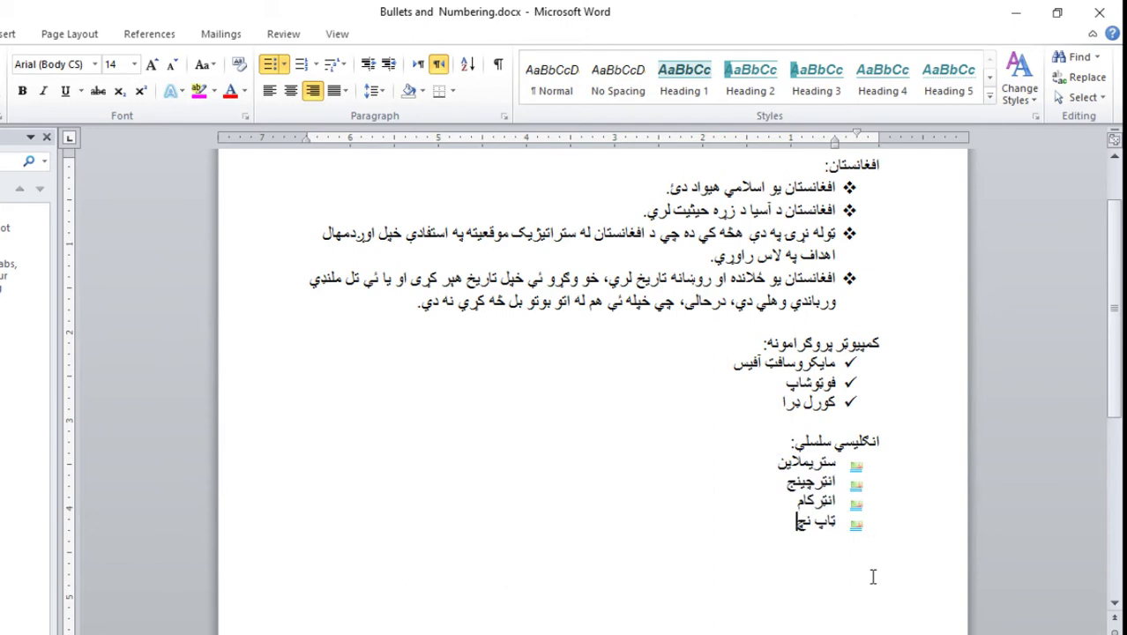
Number the four افغانستان: statements with the 1. 2. 3. format.
drag(709, 532, 836, 455)
click(284, 65)
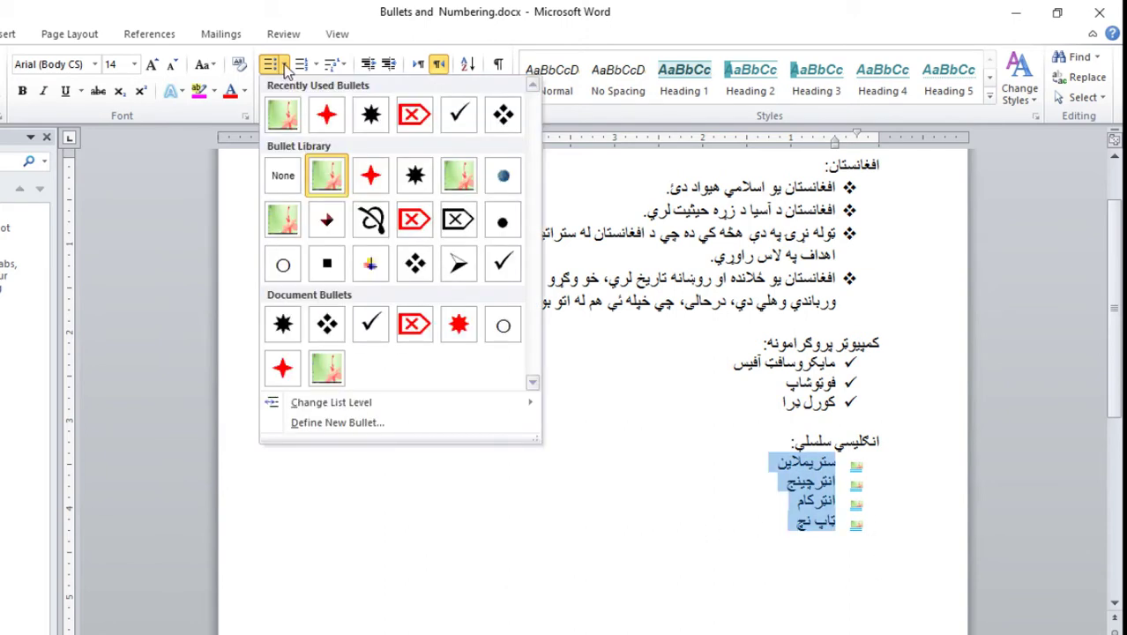
click(284, 65)
scroll(781, 308, up, 2)
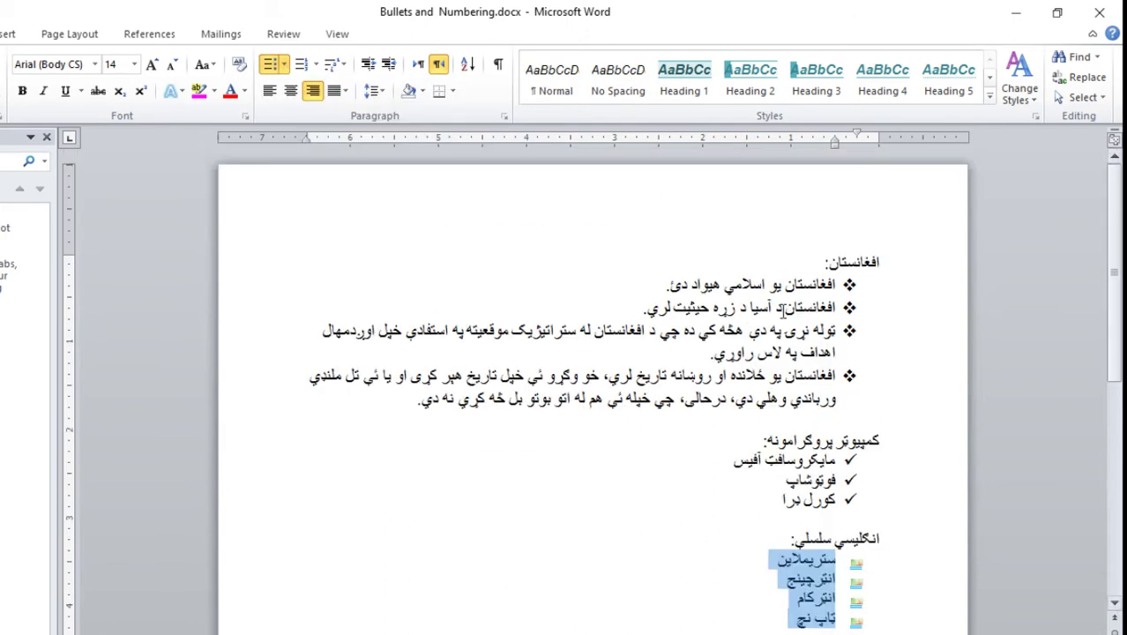
drag(403, 401, 303, 198)
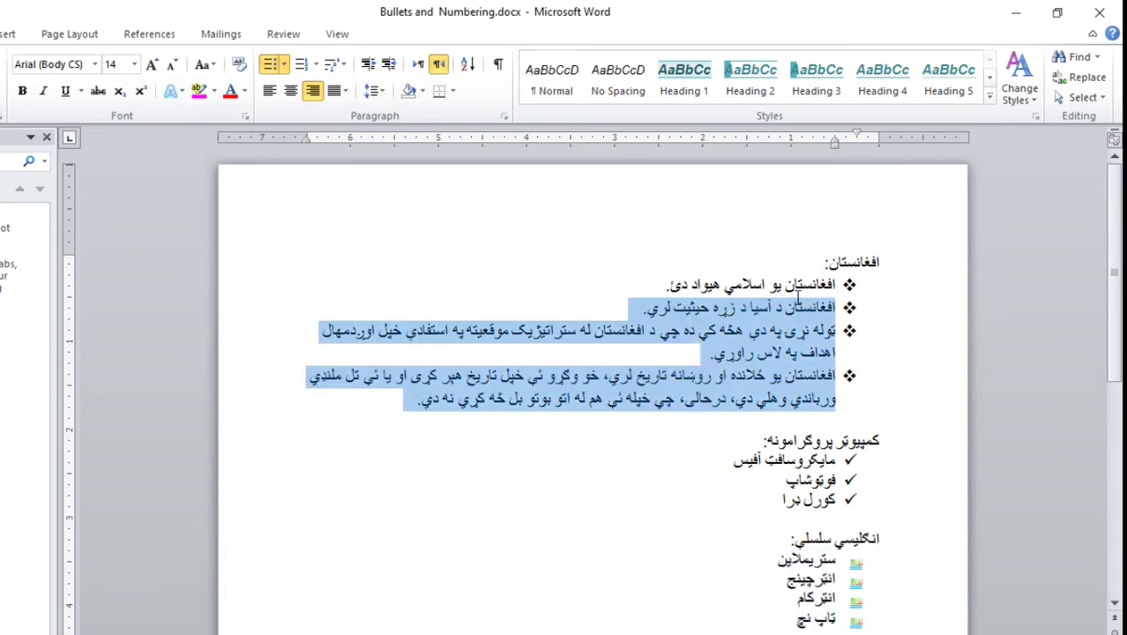
click(316, 65)
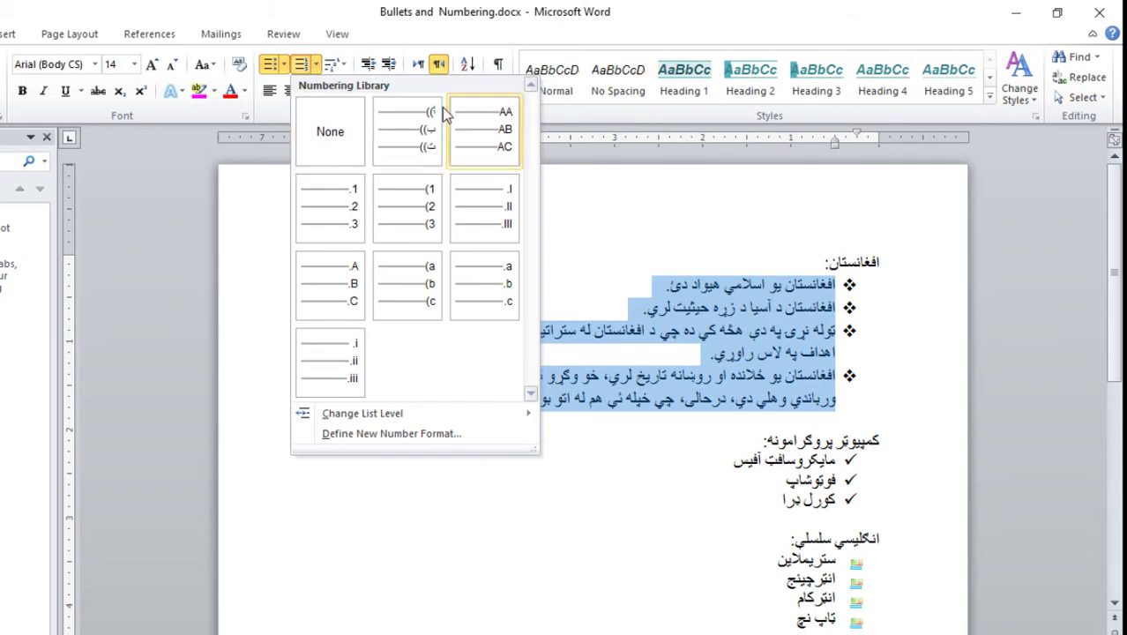
click(346, 195)
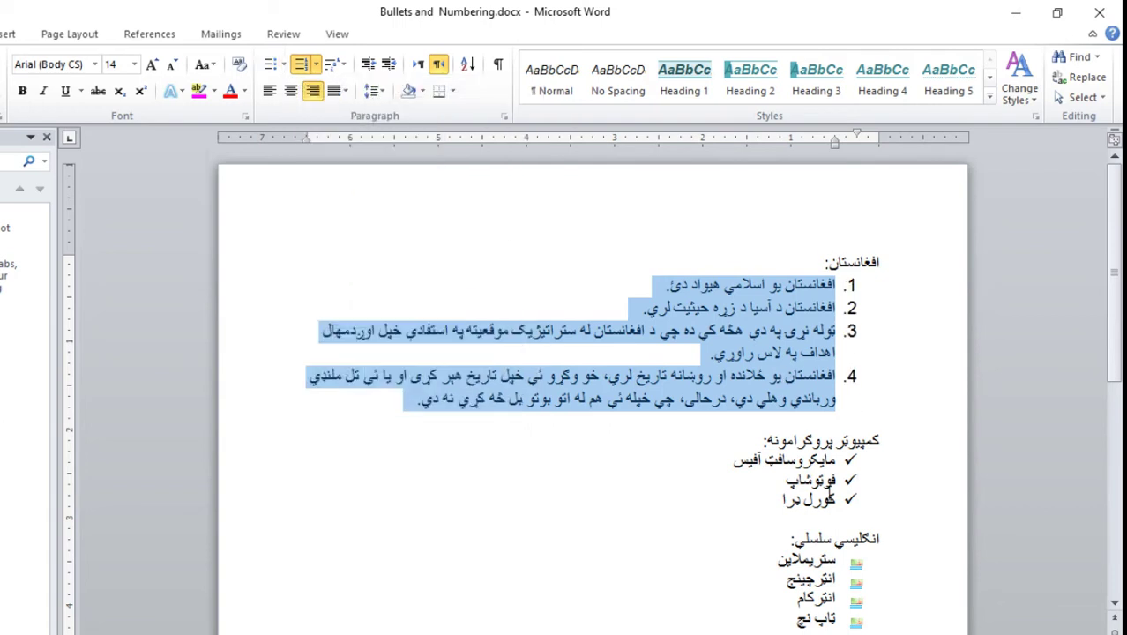
drag(780, 509, 728, 461)
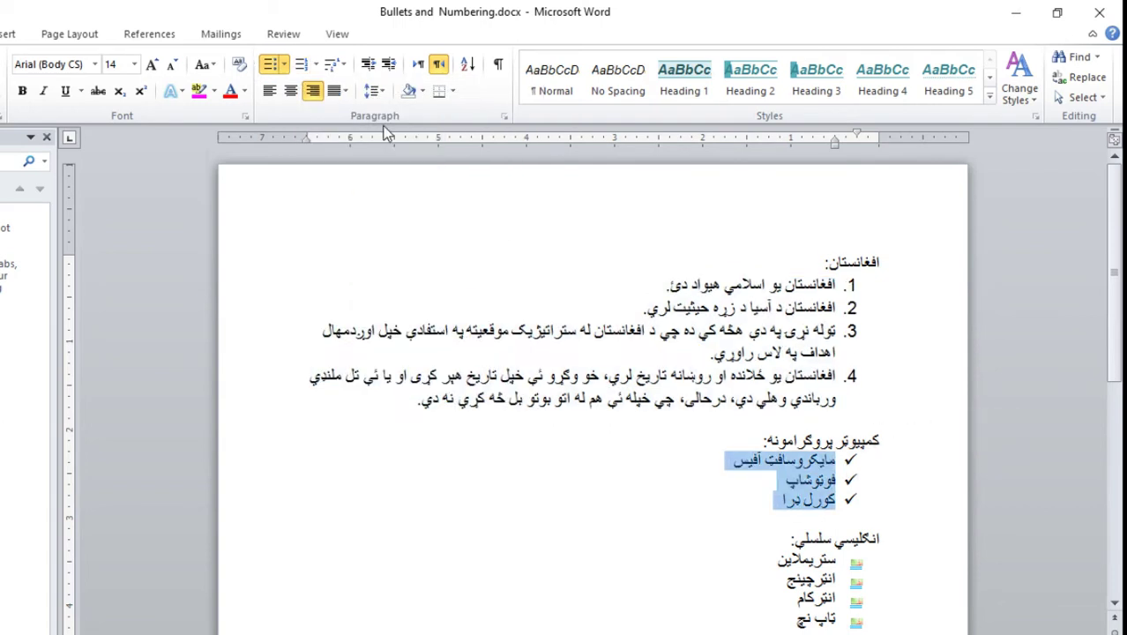
Replace the checkmark bullets on the three program lines with 1) 2) 3) numbering.
click(316, 66)
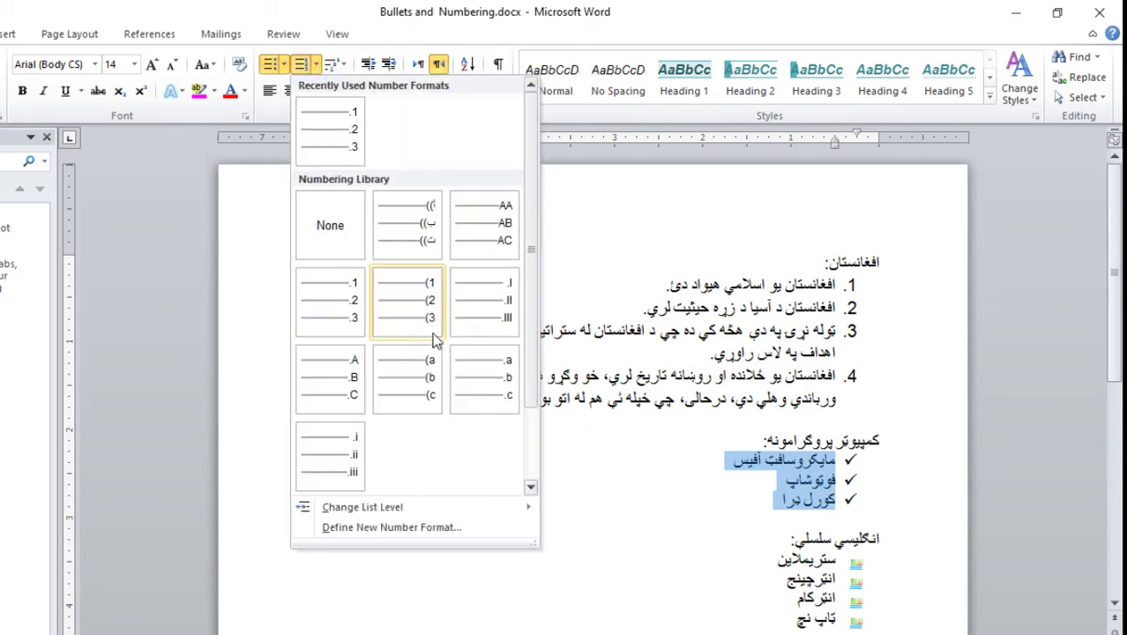
click(434, 300)
click(658, 526)
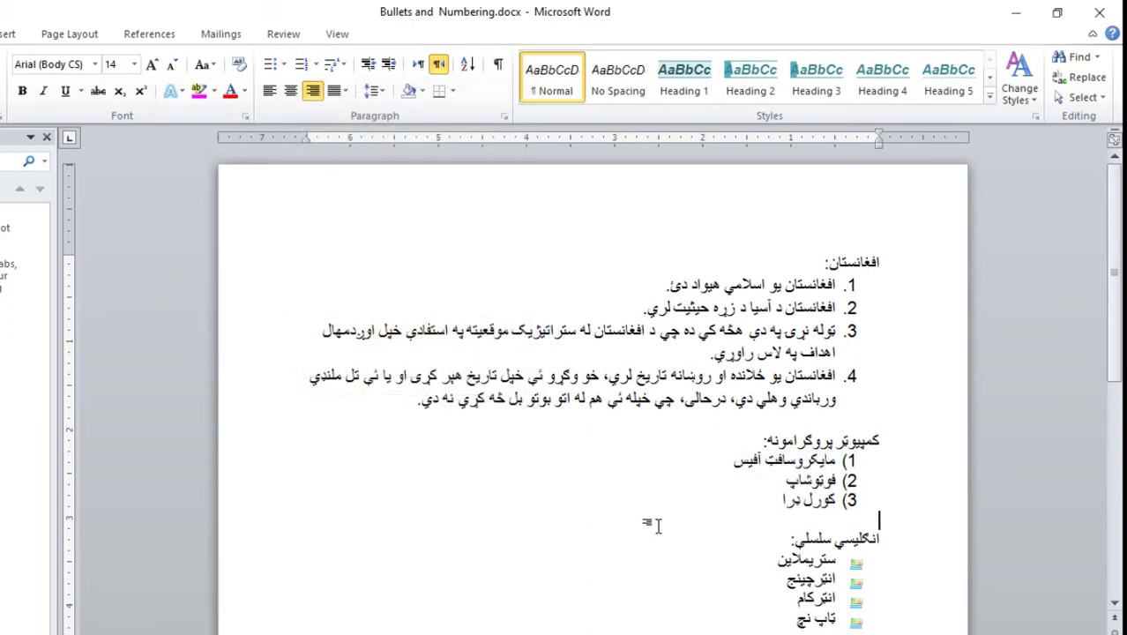
click(1113, 603)
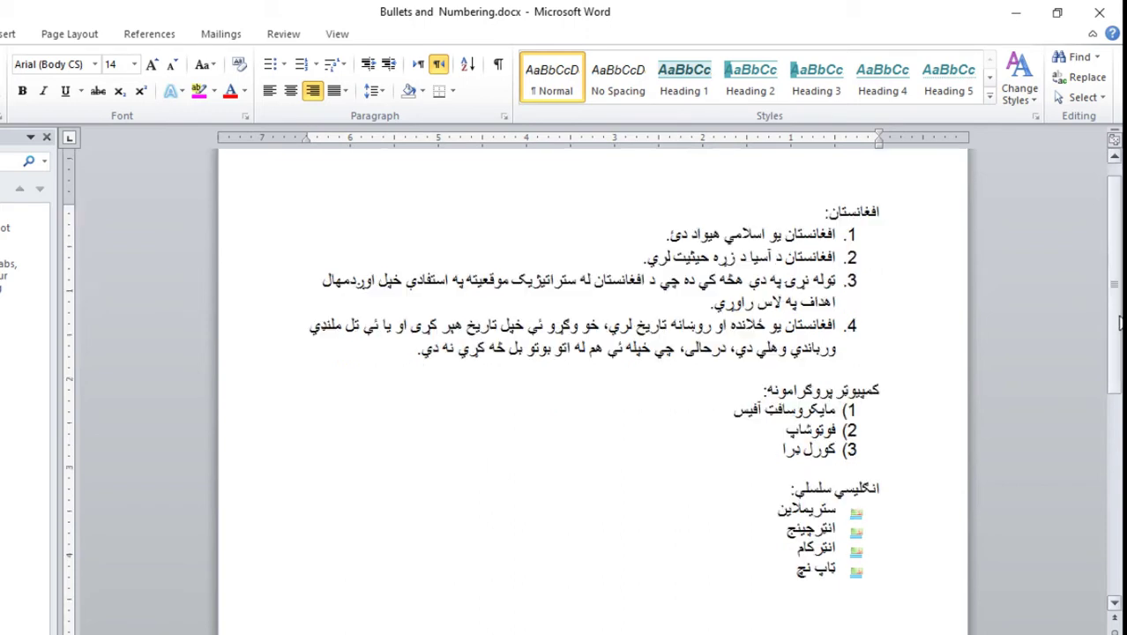
drag(778, 391, 727, 352)
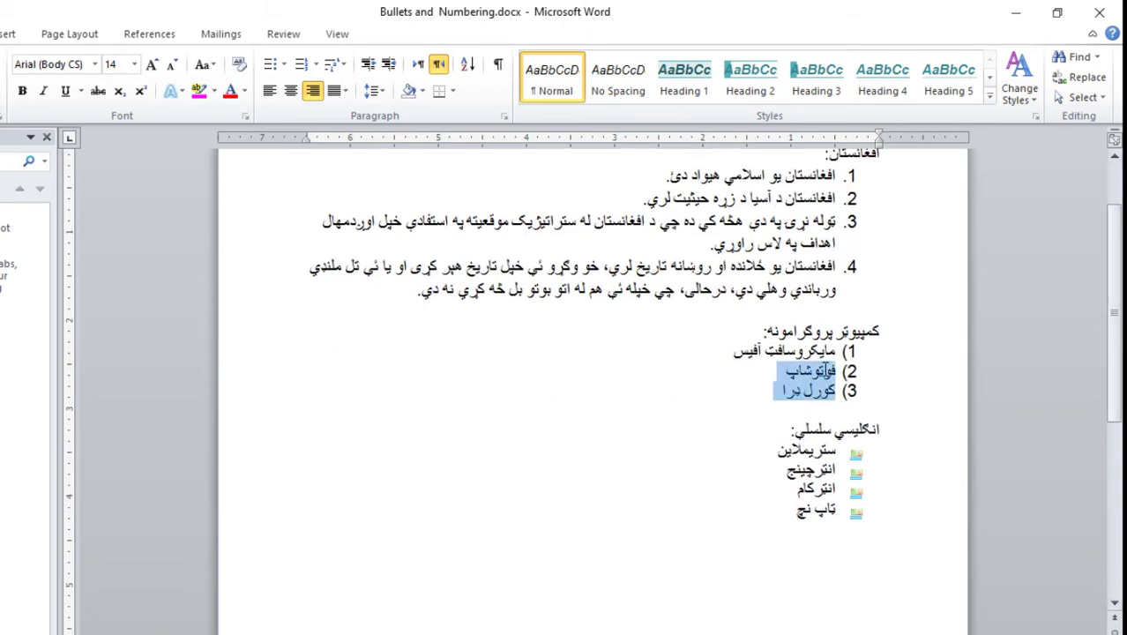
click(315, 64)
mouse_move(377, 512)
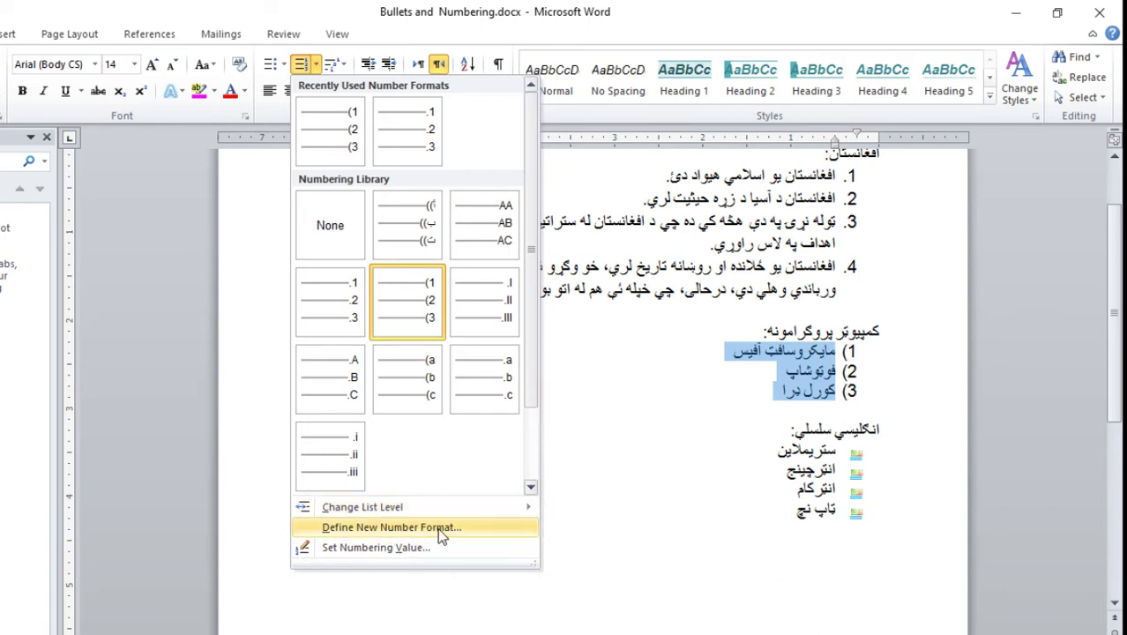
Define a number format with style أ, ب, ت and delete the ')' after the letter.
click(437, 528)
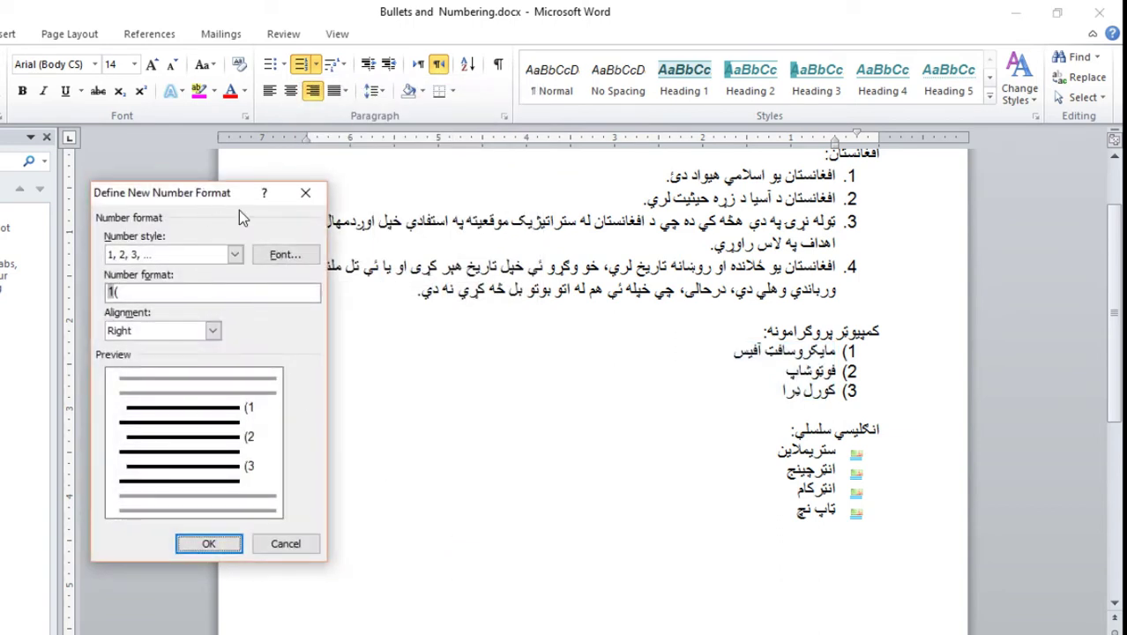
drag(210, 192, 249, 232)
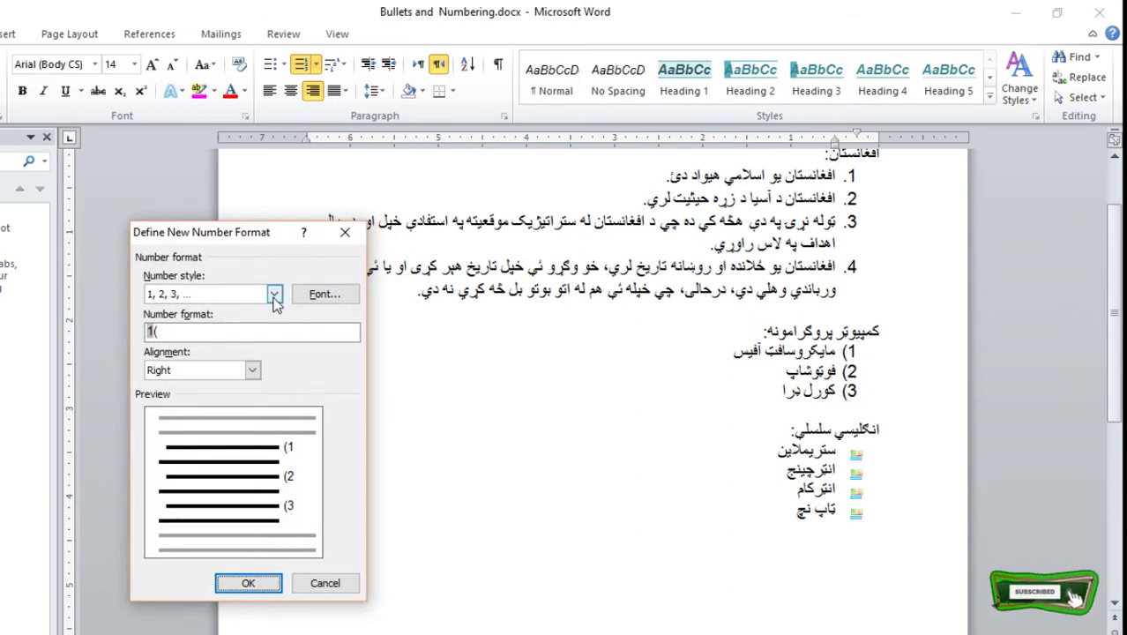
click(275, 294)
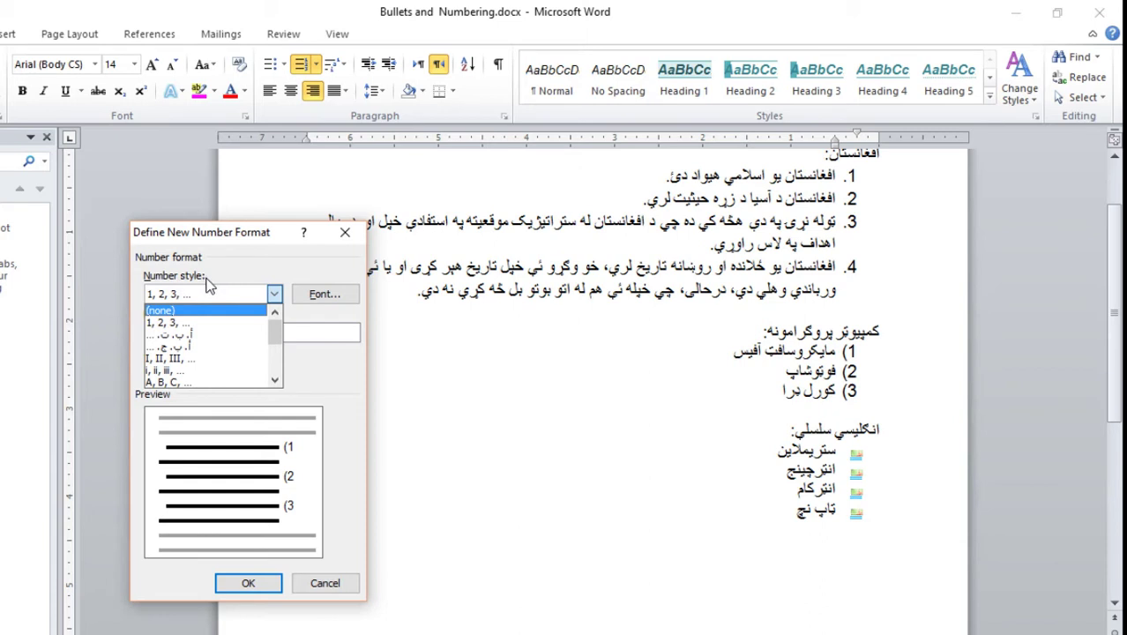
click(188, 336)
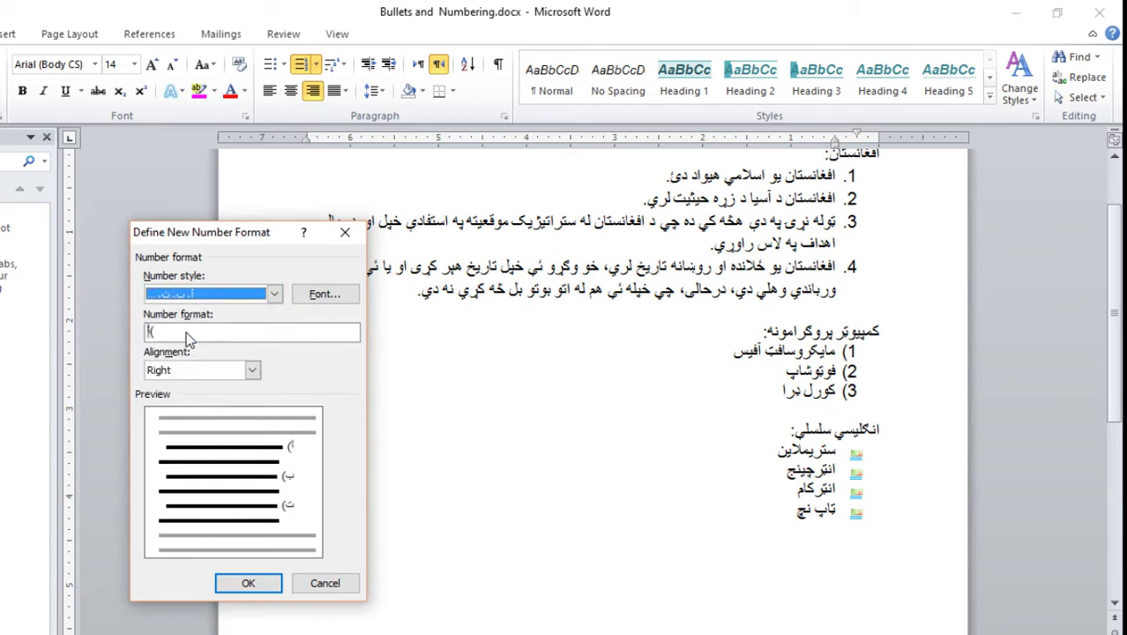
click(157, 335)
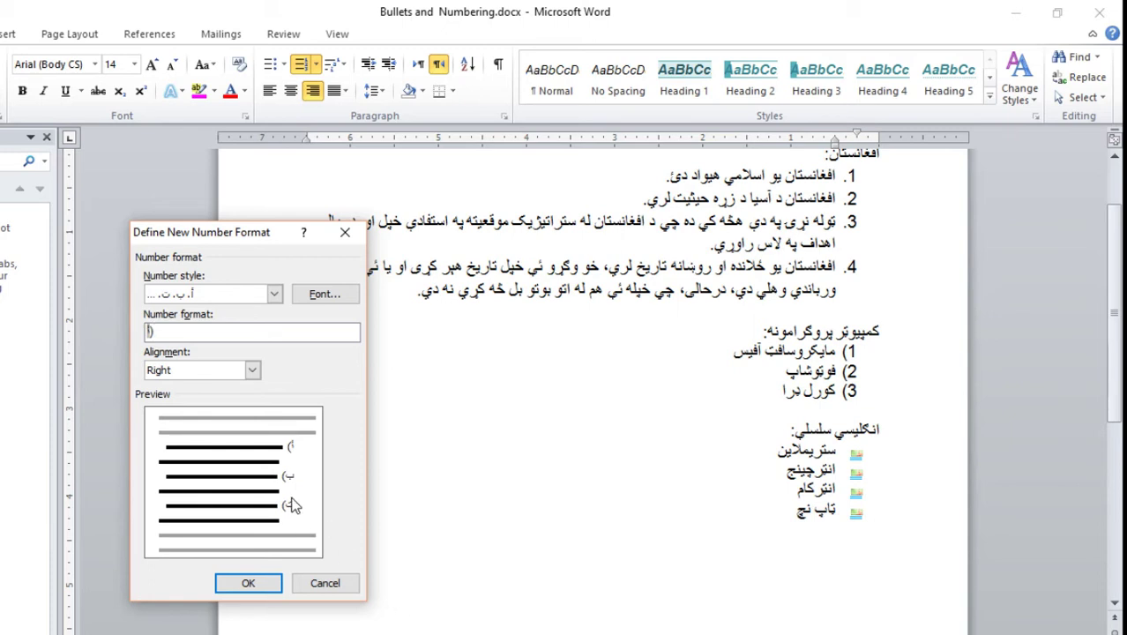
key(BackSpace)
click(269, 582)
click(842, 408)
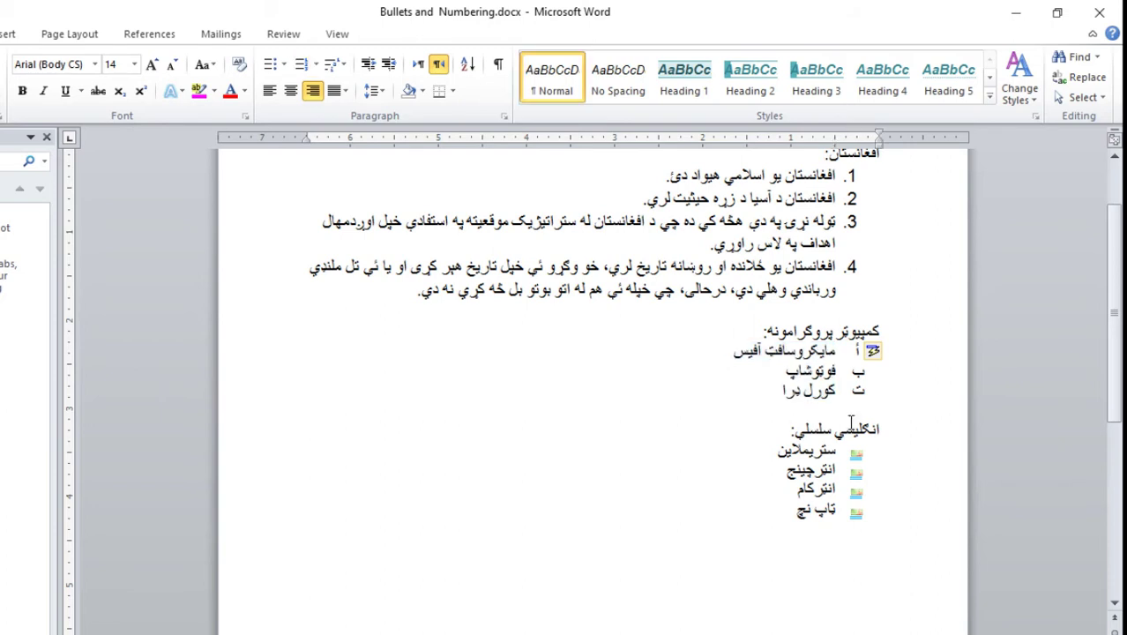
drag(759, 395, 858, 352)
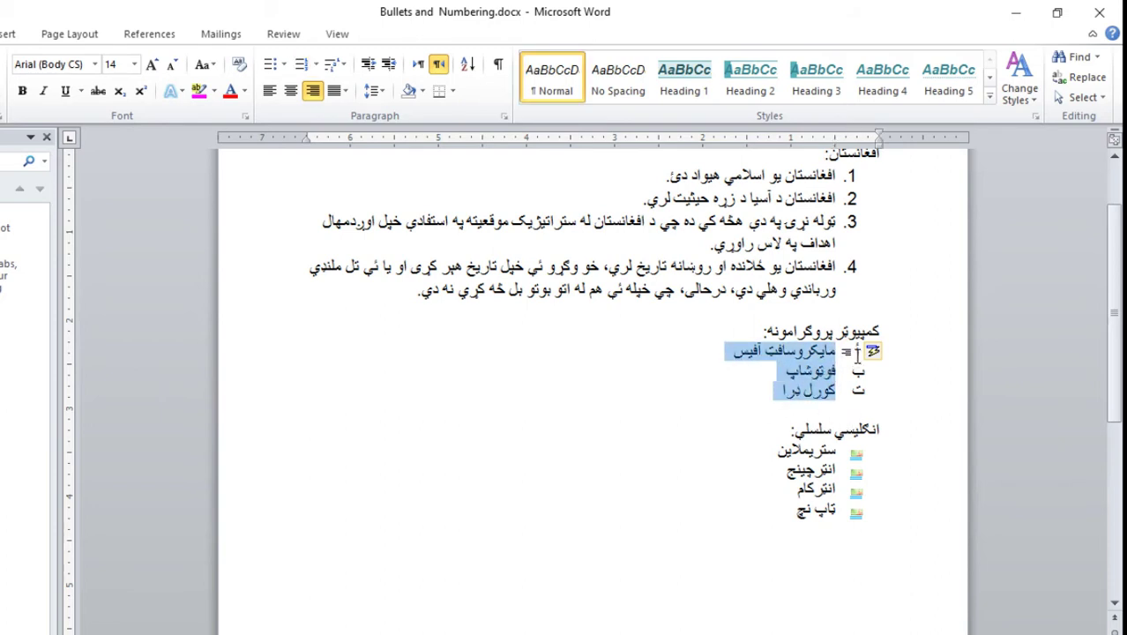
Select Afghanistan items 4 to 6 and open Set Numbering Value from Numbering.
key(ctrl+z)
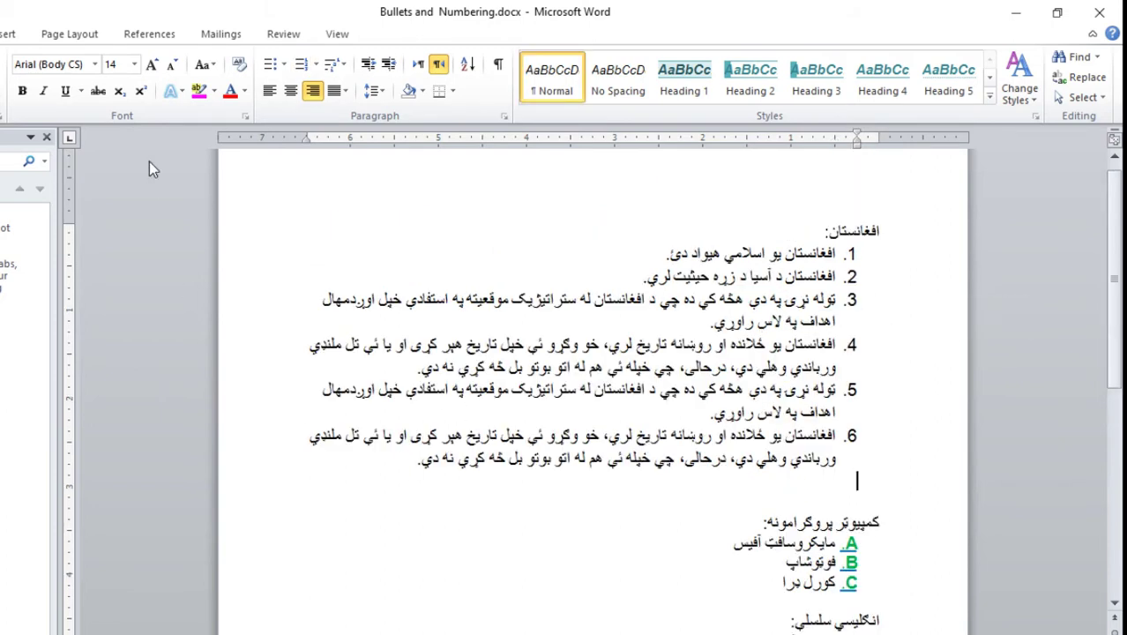
click(315, 64)
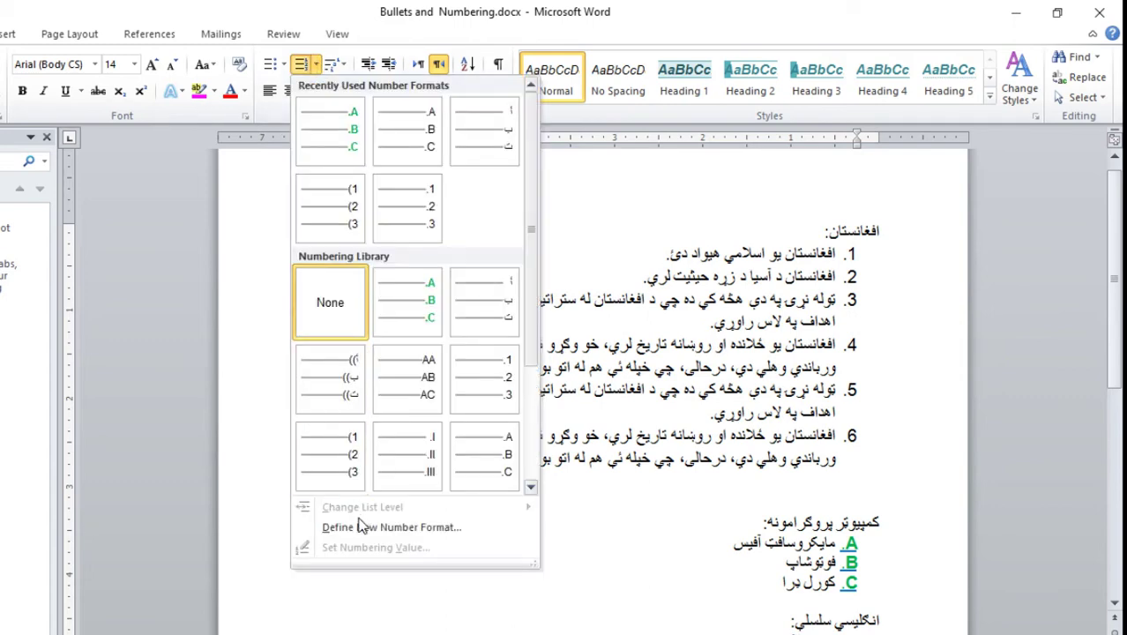
click(639, 488)
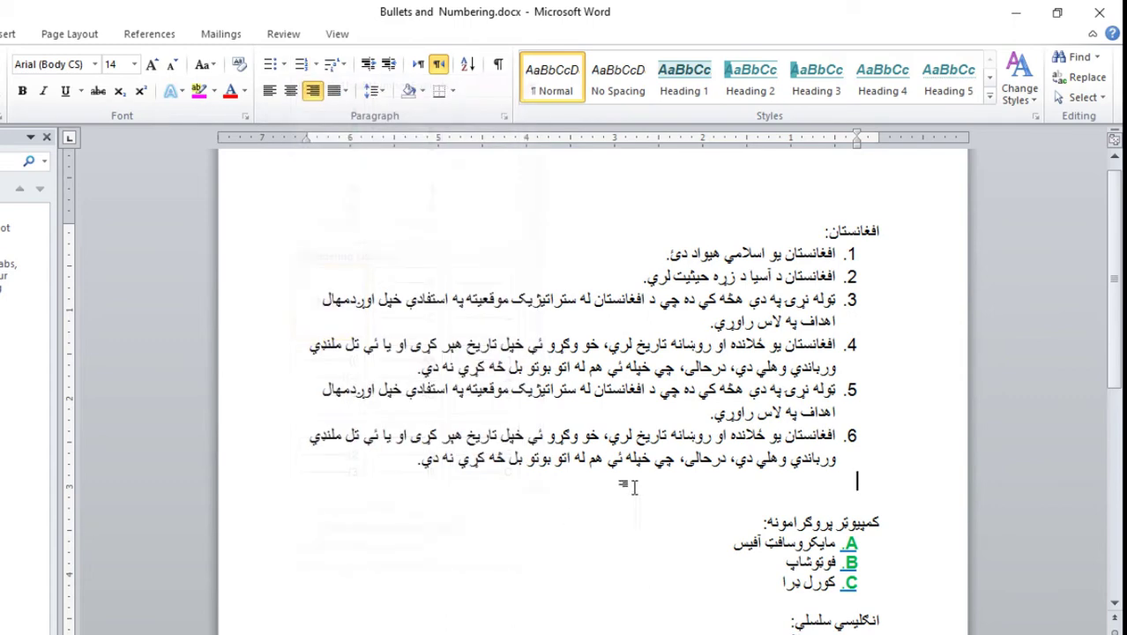
click(410, 460)
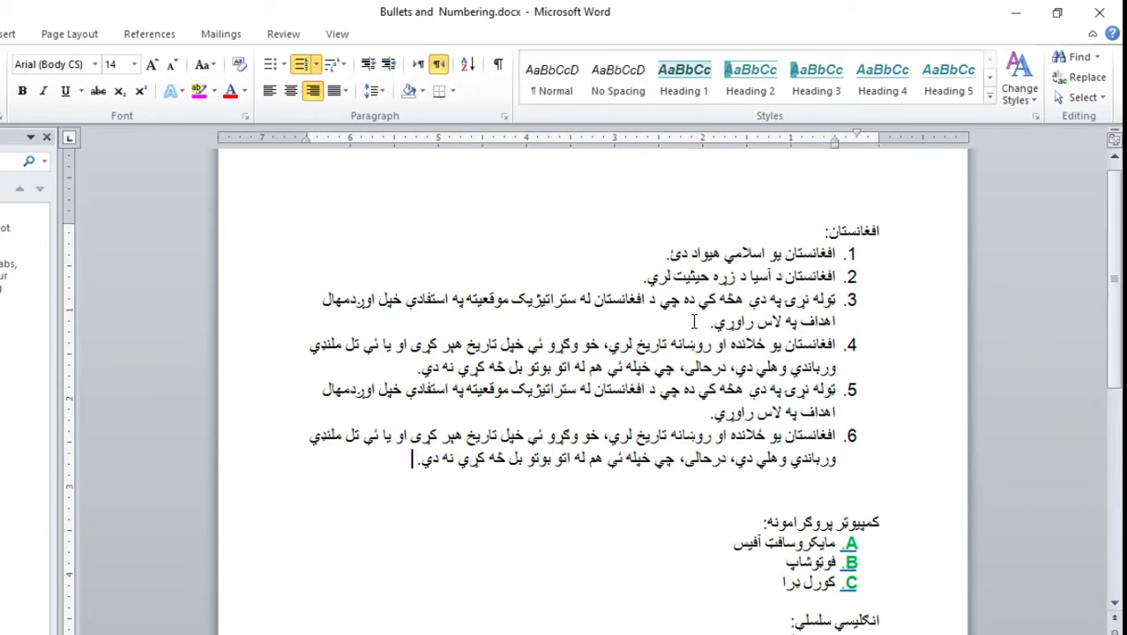
drag(772, 319, 860, 254)
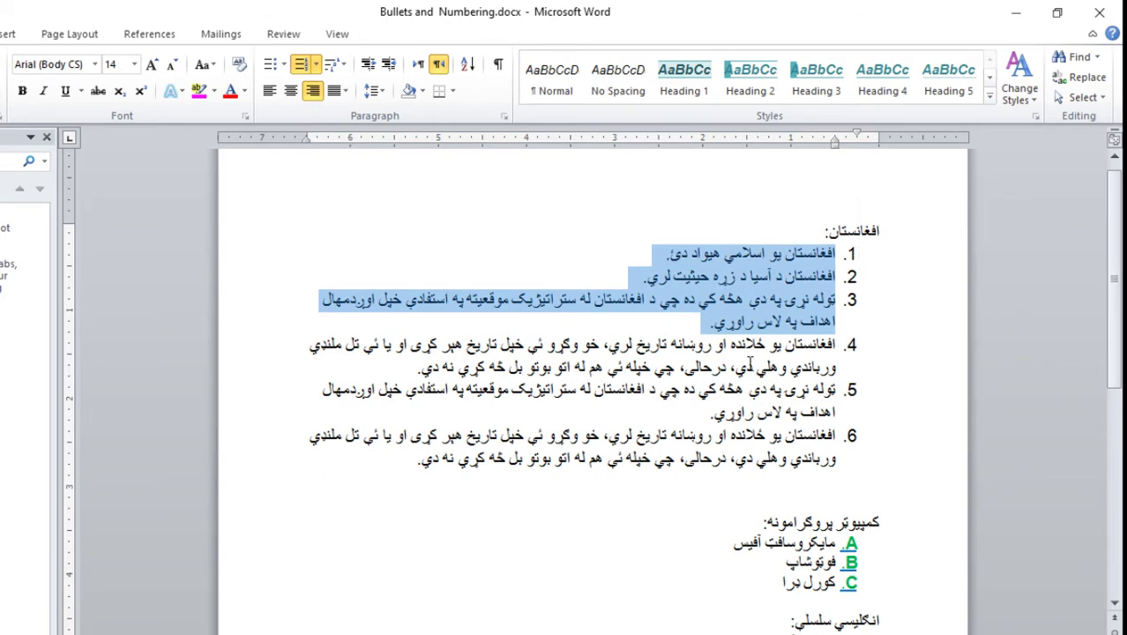
click(836, 347)
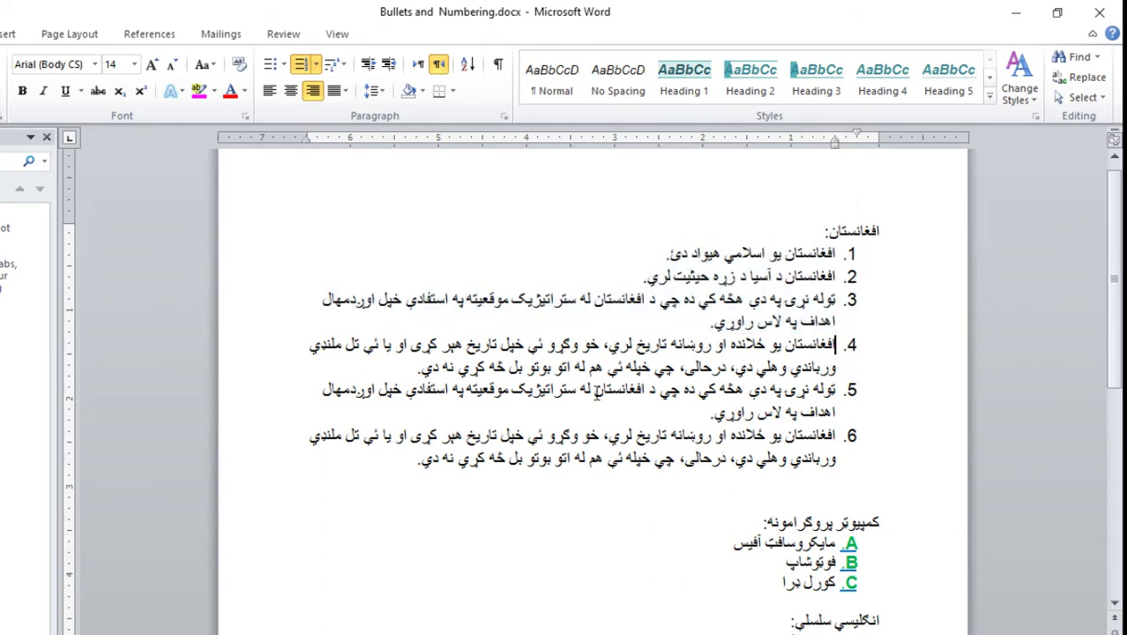
drag(411, 460, 826, 356)
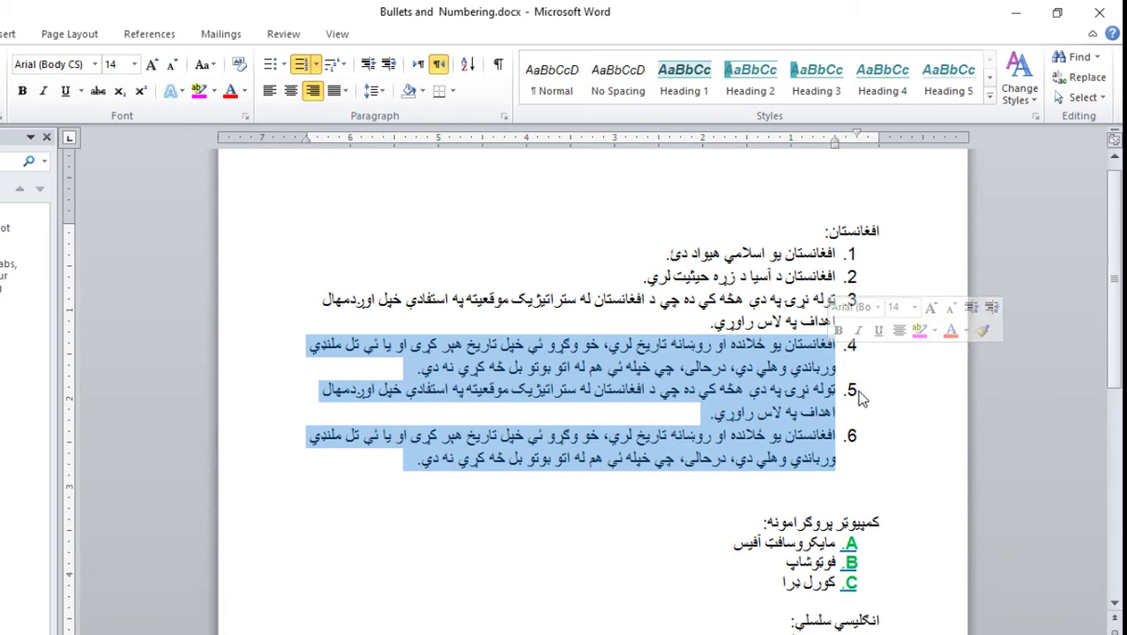
click(315, 65)
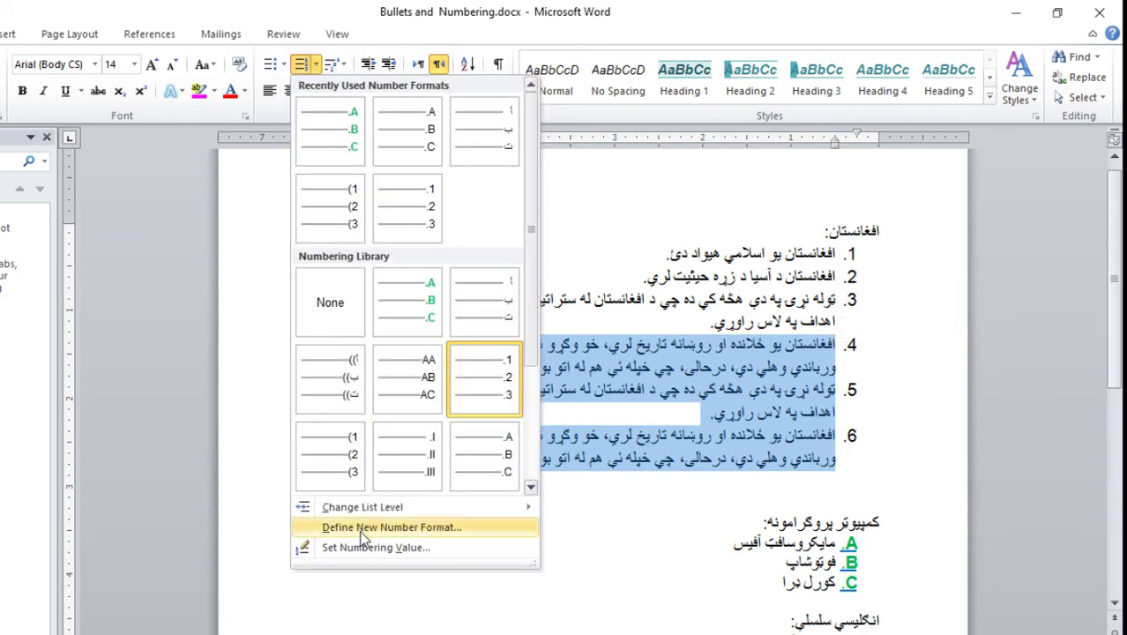
click(395, 547)
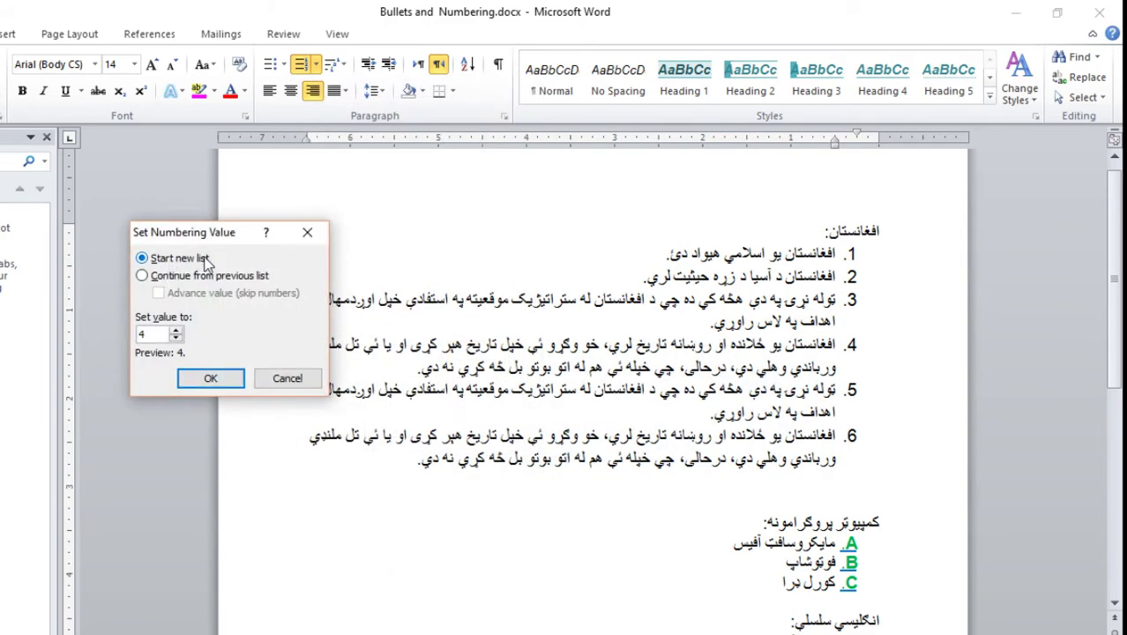
Restart the second group of three items at 1, then select those three items.
drag(219, 243, 291, 181)
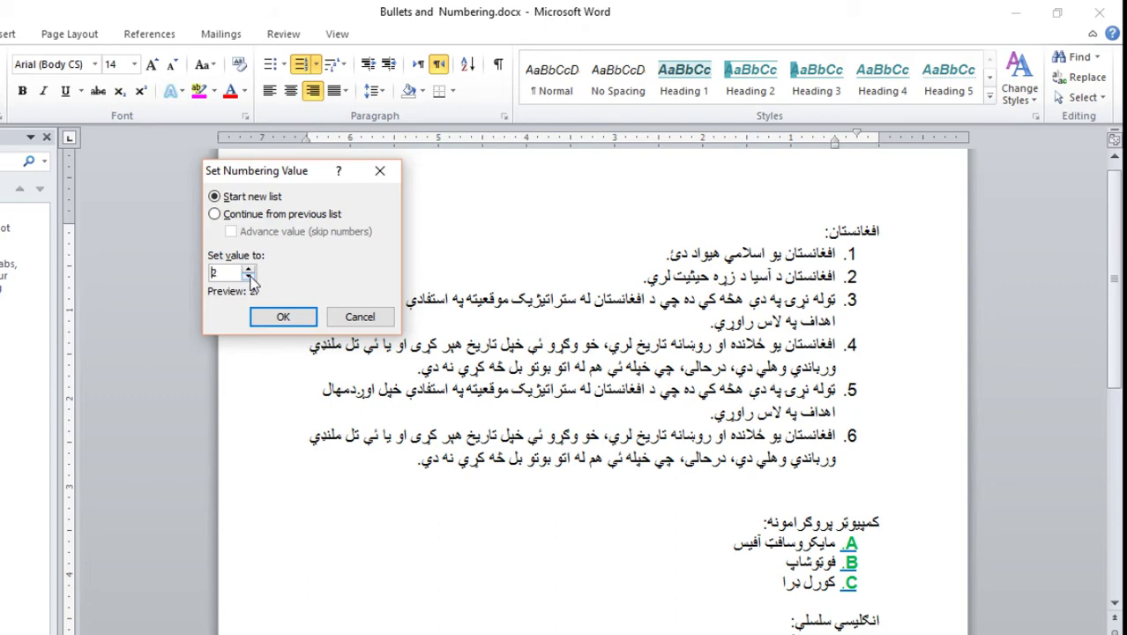
click(283, 317)
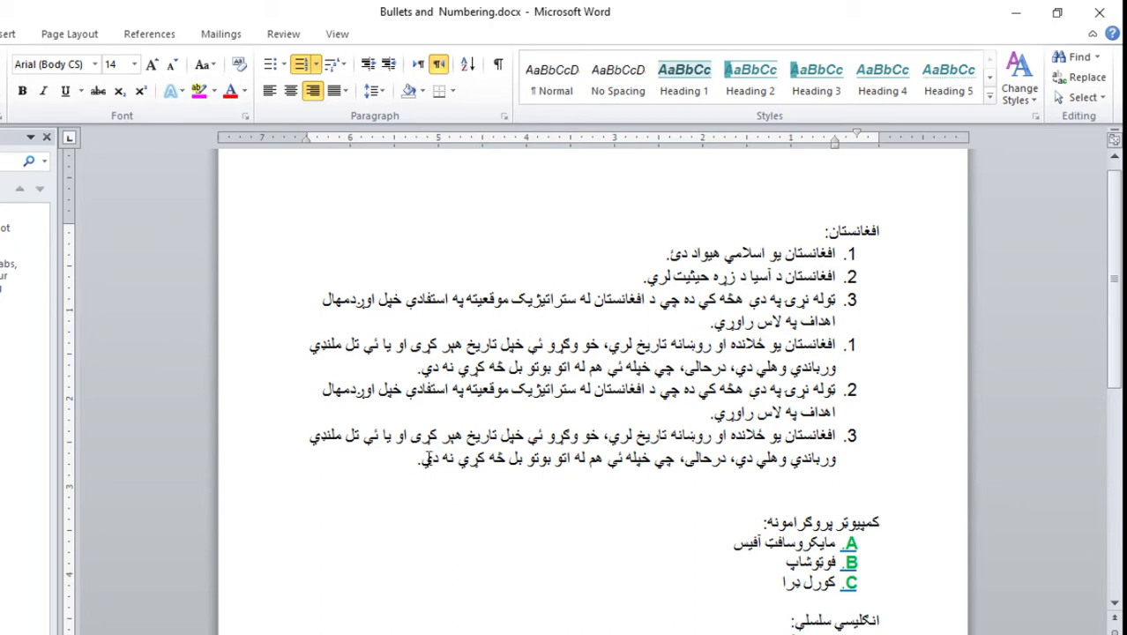
drag(428, 458, 841, 345)
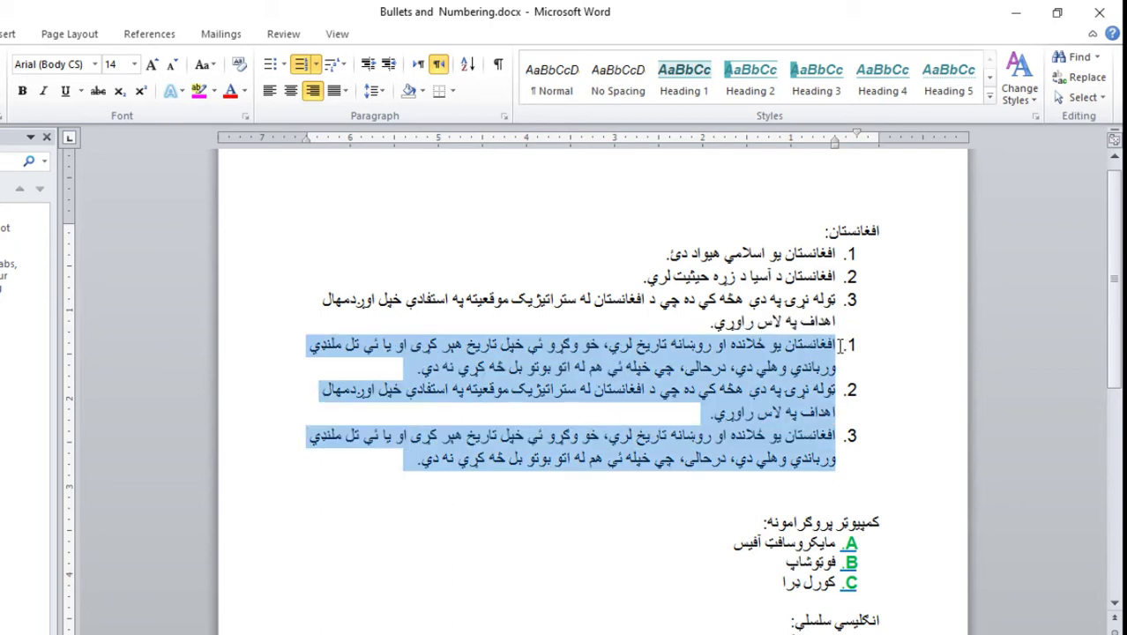
Set the selected items' starting number to 5 so they run 5 to 7.
click(315, 64)
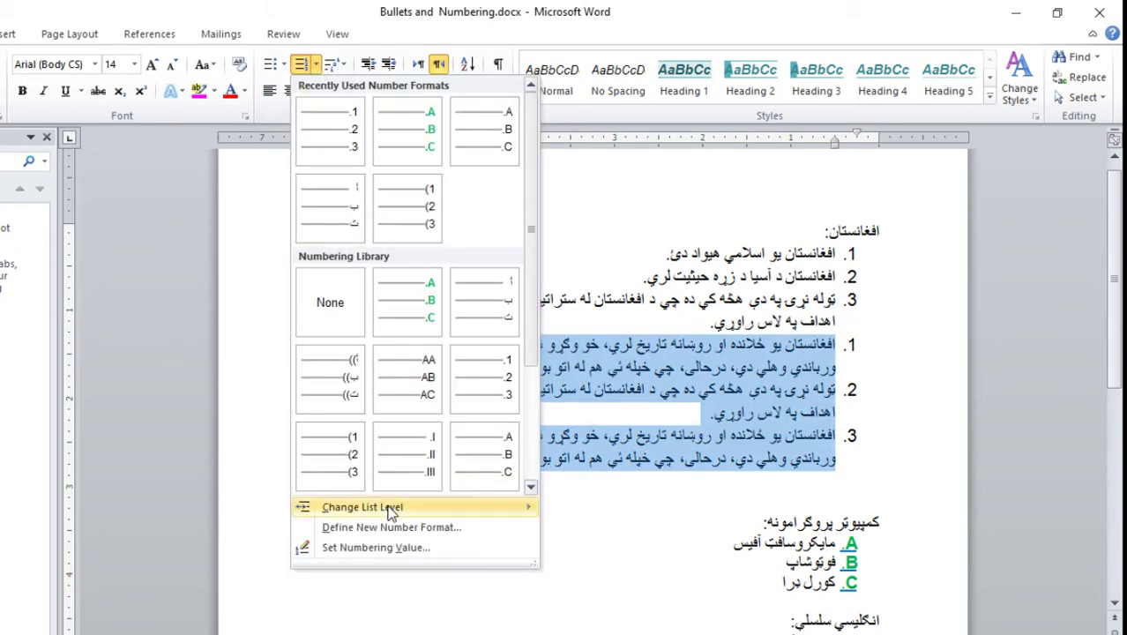
click(419, 545)
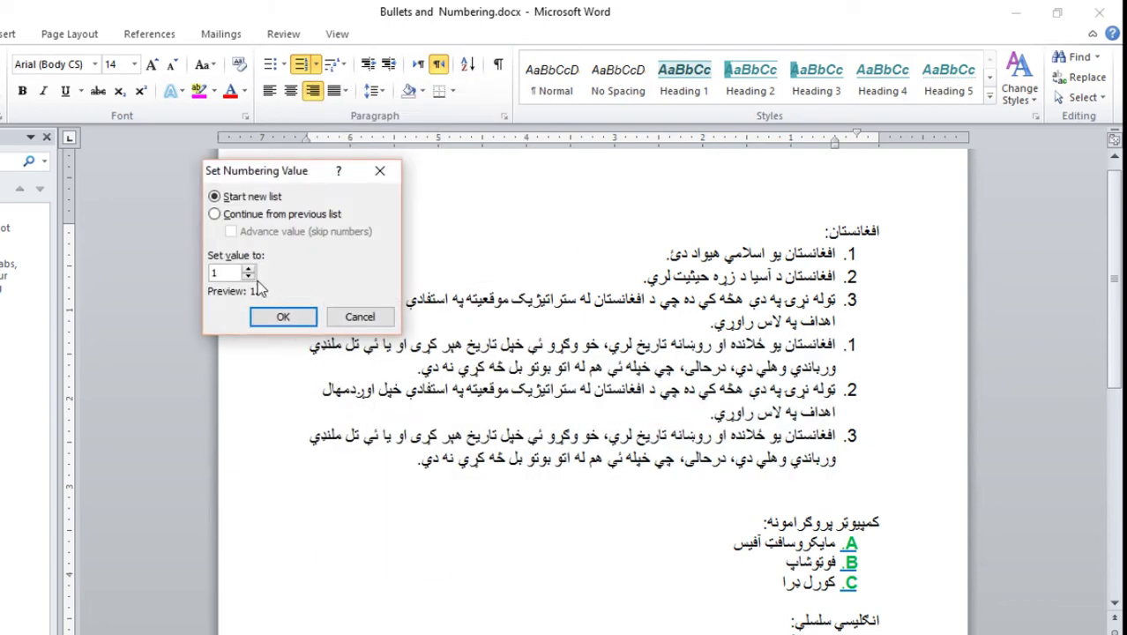
click(250, 269)
click(249, 269)
click(249, 269)
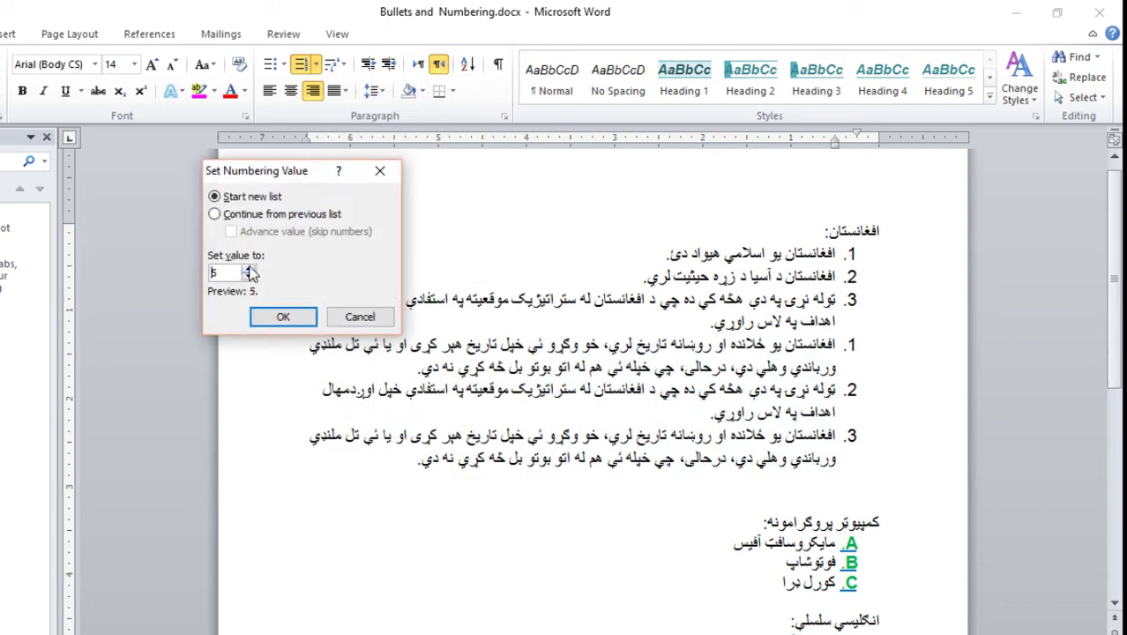
click(297, 319)
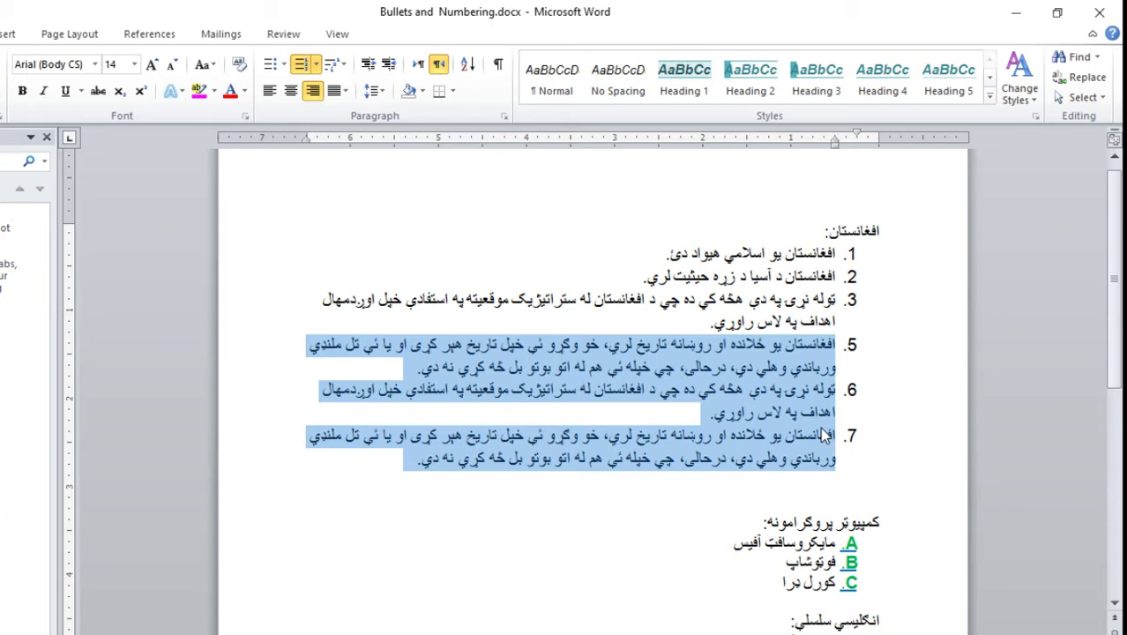
Add a new paragraph after item 7 and remove its number.
click(414, 463)
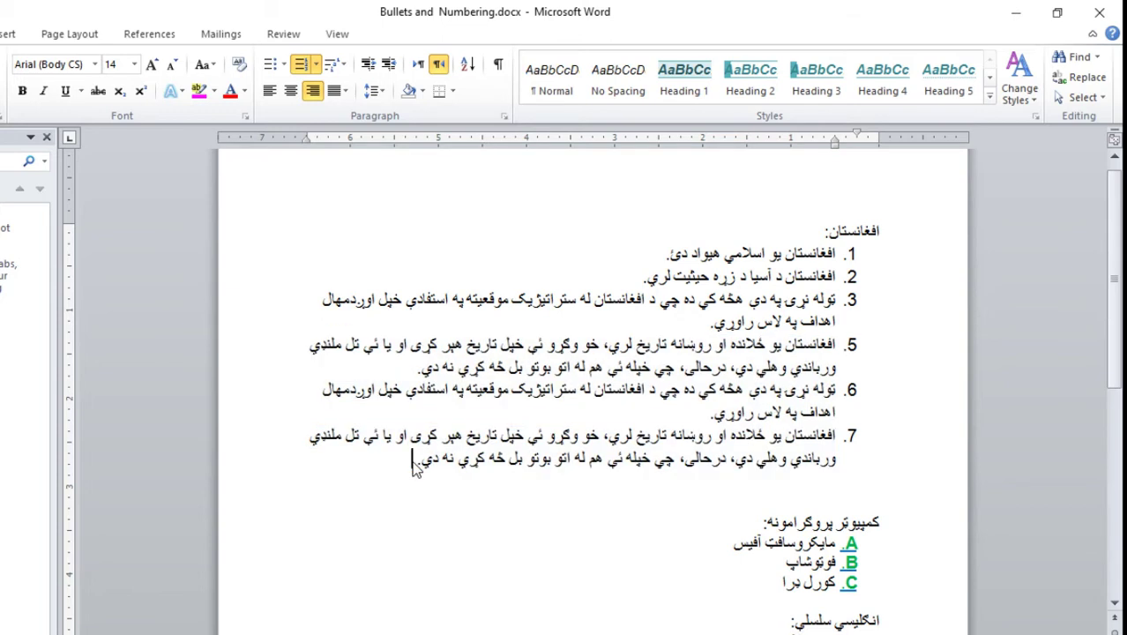
key(Return)
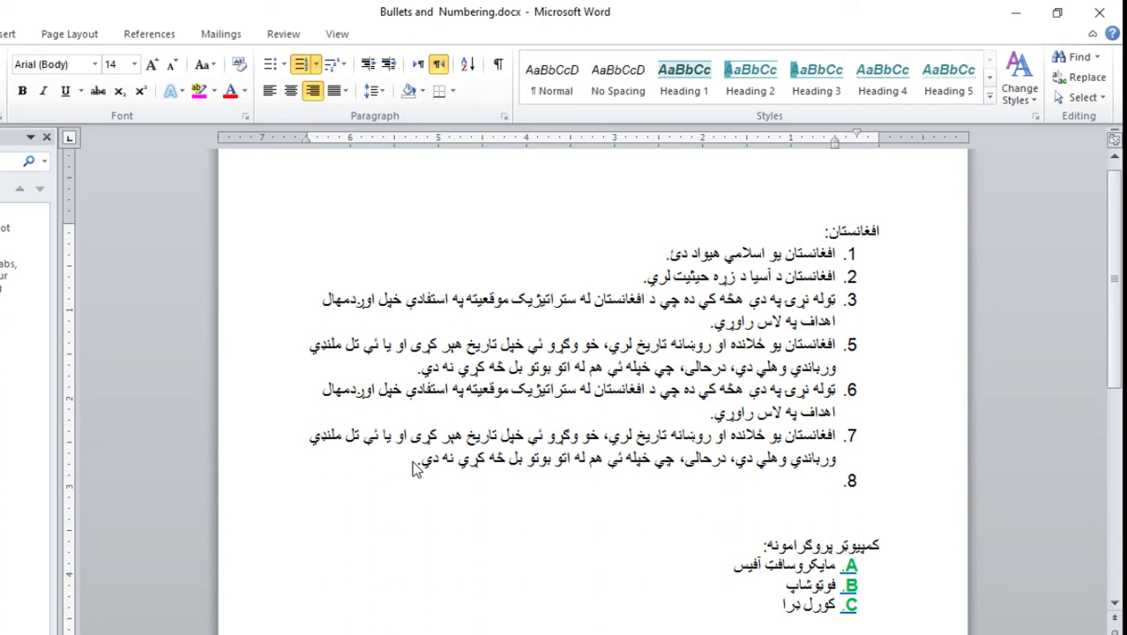
key(BackSpace)
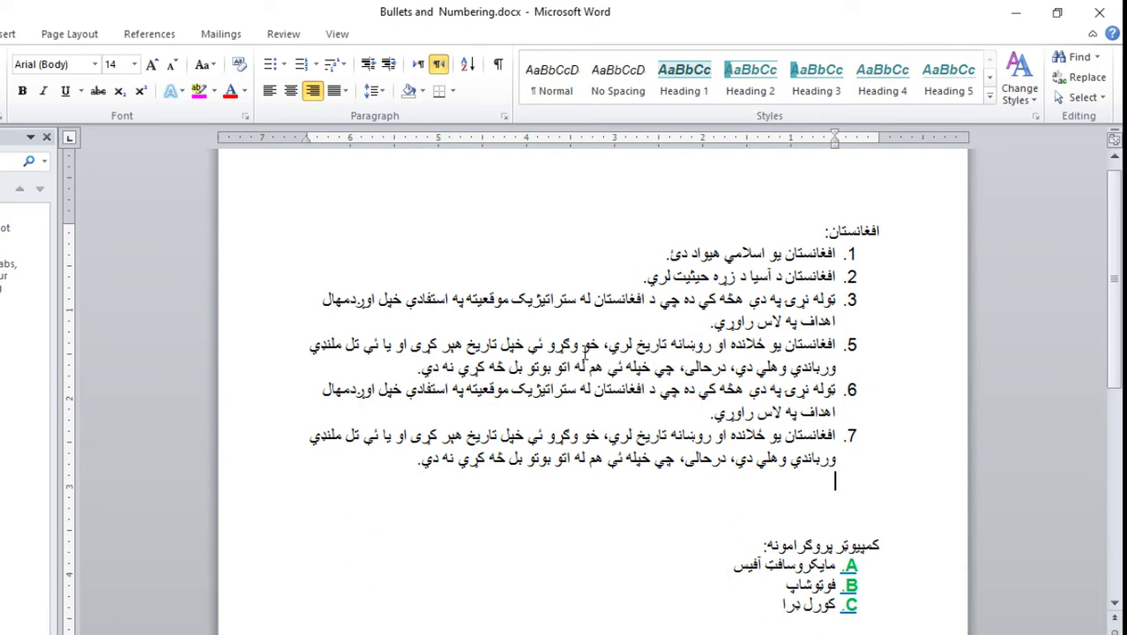
Browse the Multilevel List gallery styles and close it without applying one.
scroll(1122, 234, down, 4)
scroll(1122, 233, up, 5)
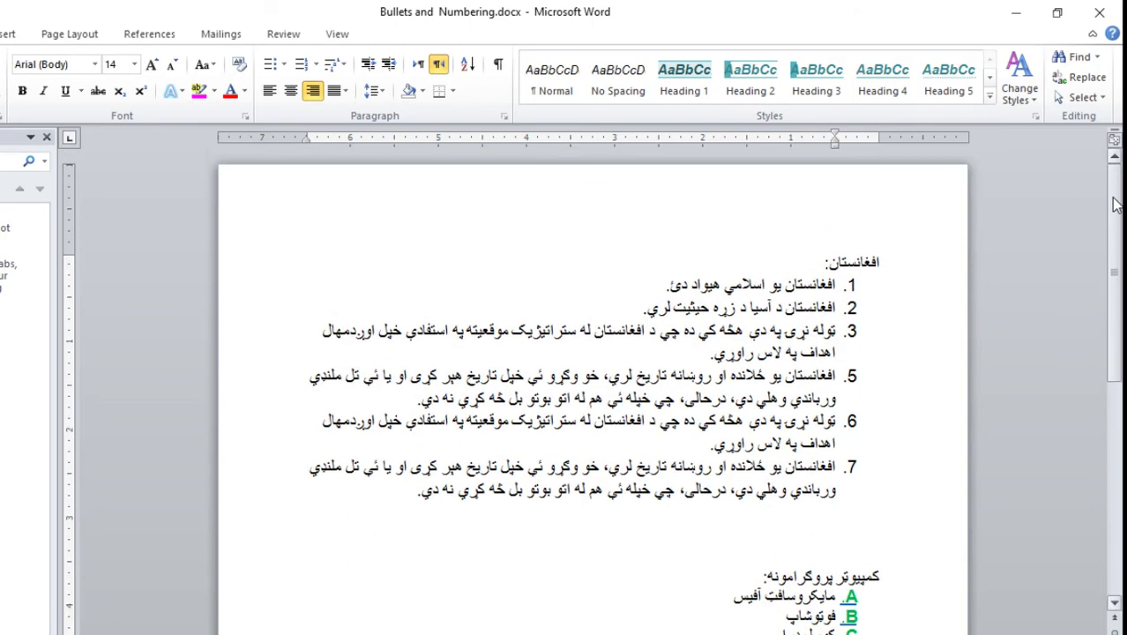
click(342, 65)
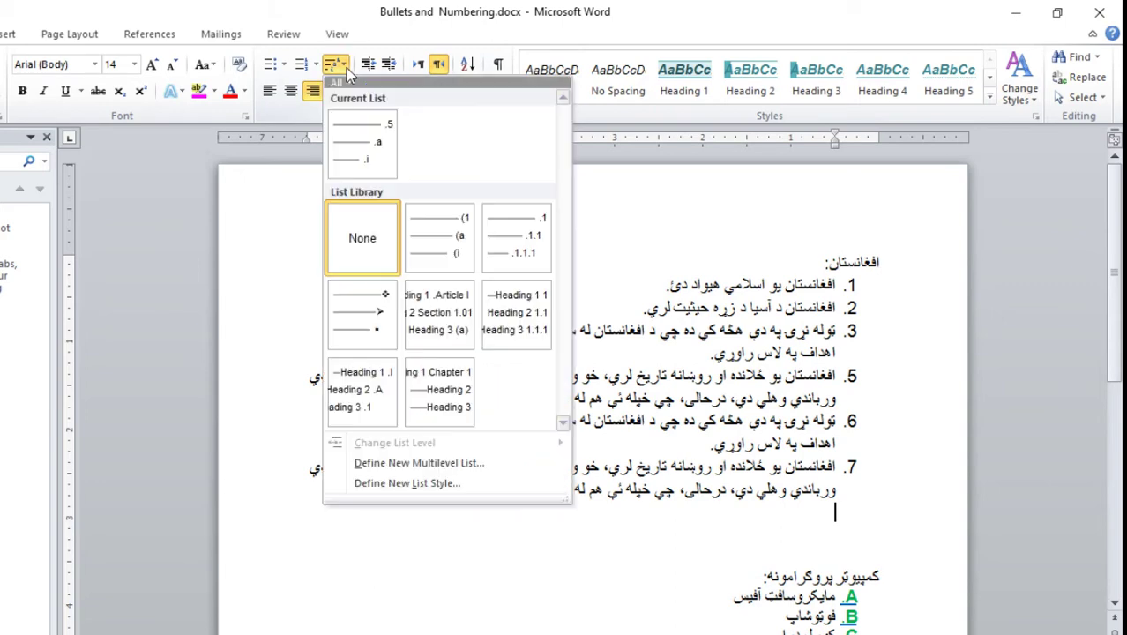
mouse_move(468, 243)
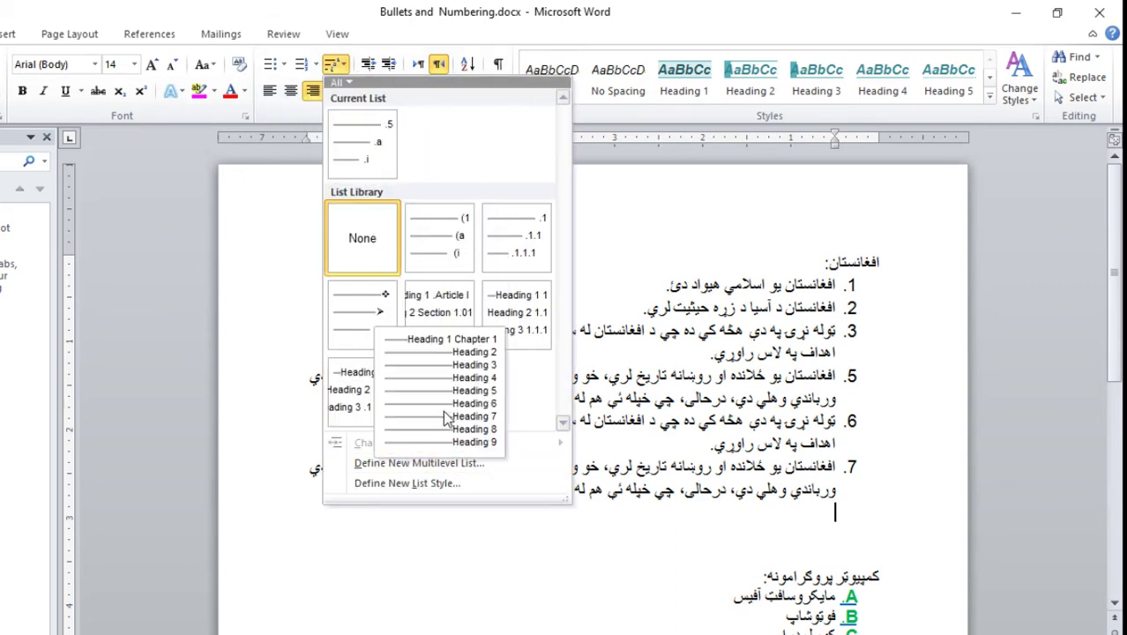
mouse_move(503, 294)
scroll(724, 541, down, 5)
click(724, 541)
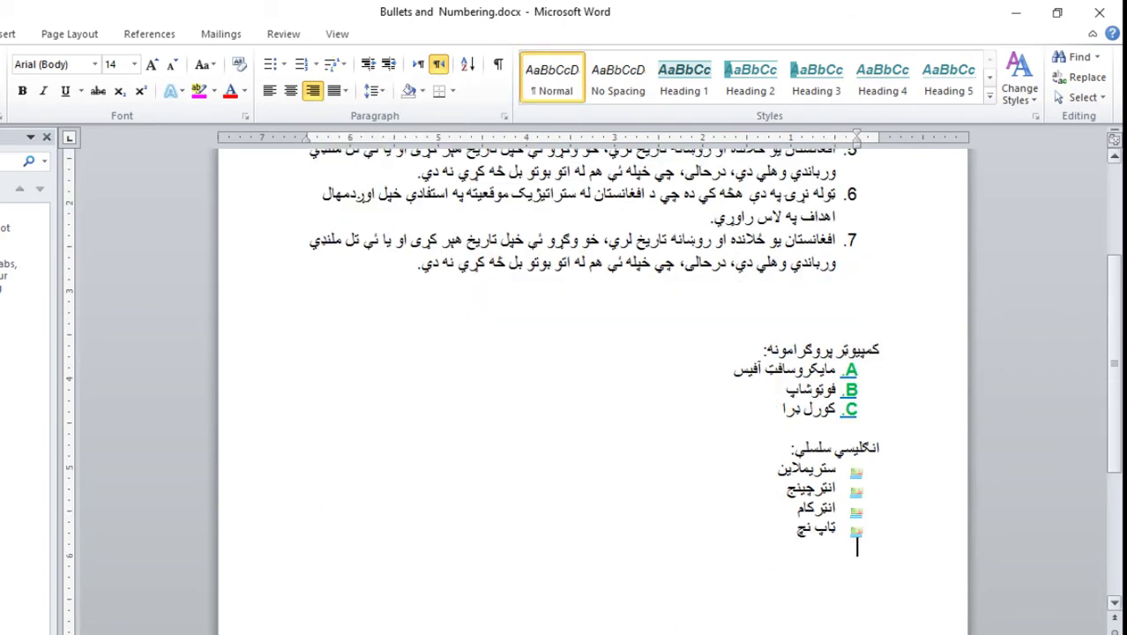
Delete all the document's text and switch to the Pashto keyboard.
key(ctrl+a)
key(Delete)
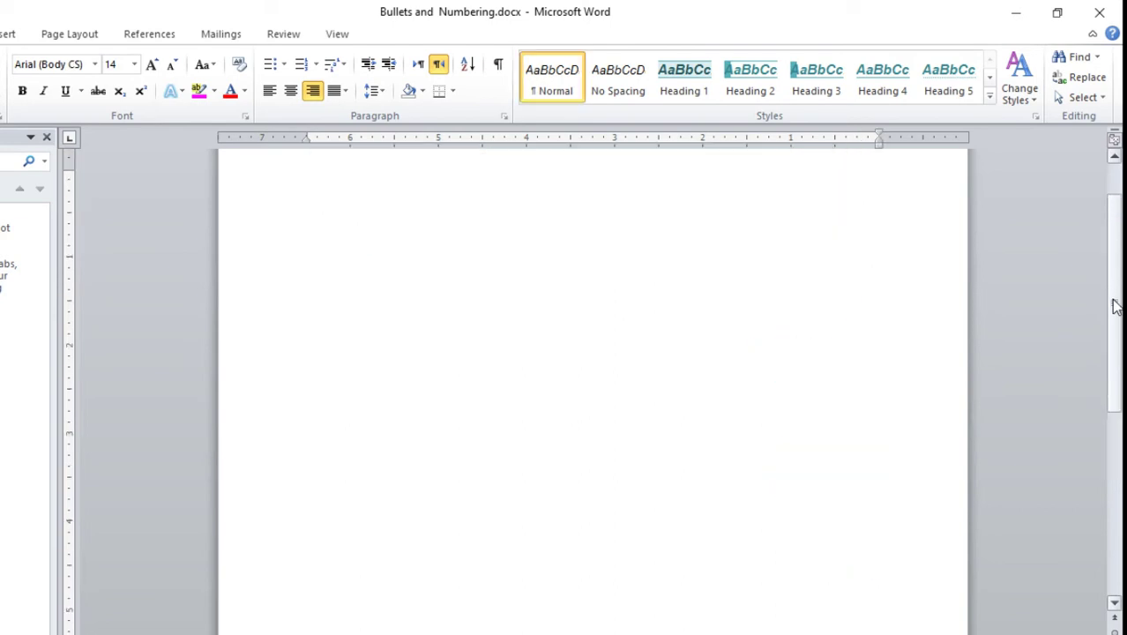
text(hyt)
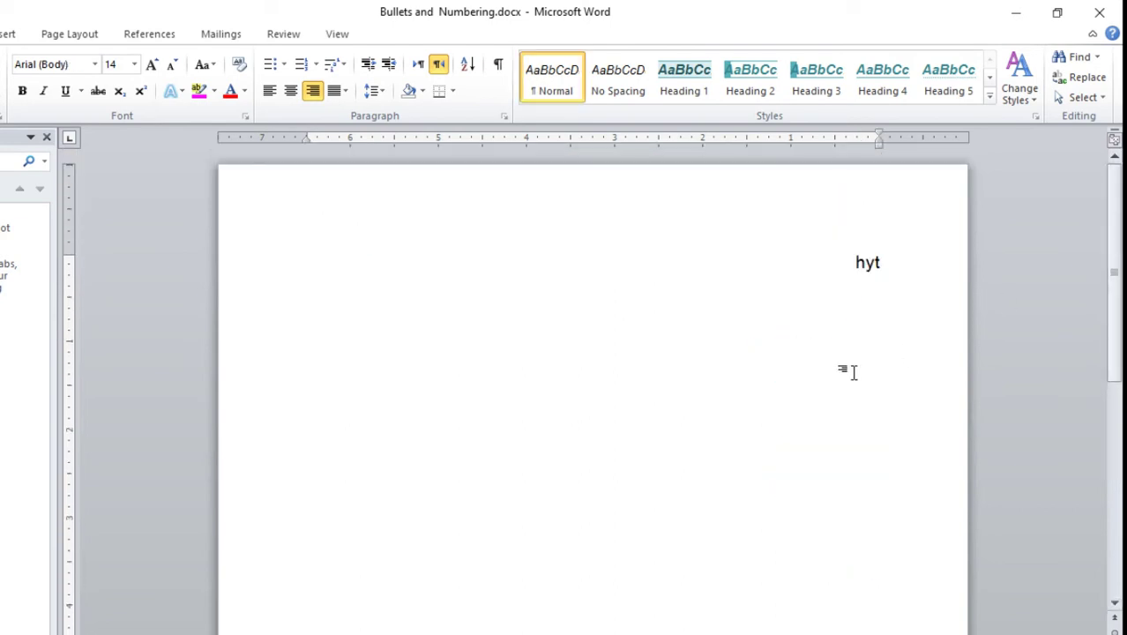
key(BackSpace)
key(BackSpace)
key(BackSpace)
key(alt+shift)
Type افغانستان, کندهار, کابل and هرات on separate lines.
text(افغانستان )
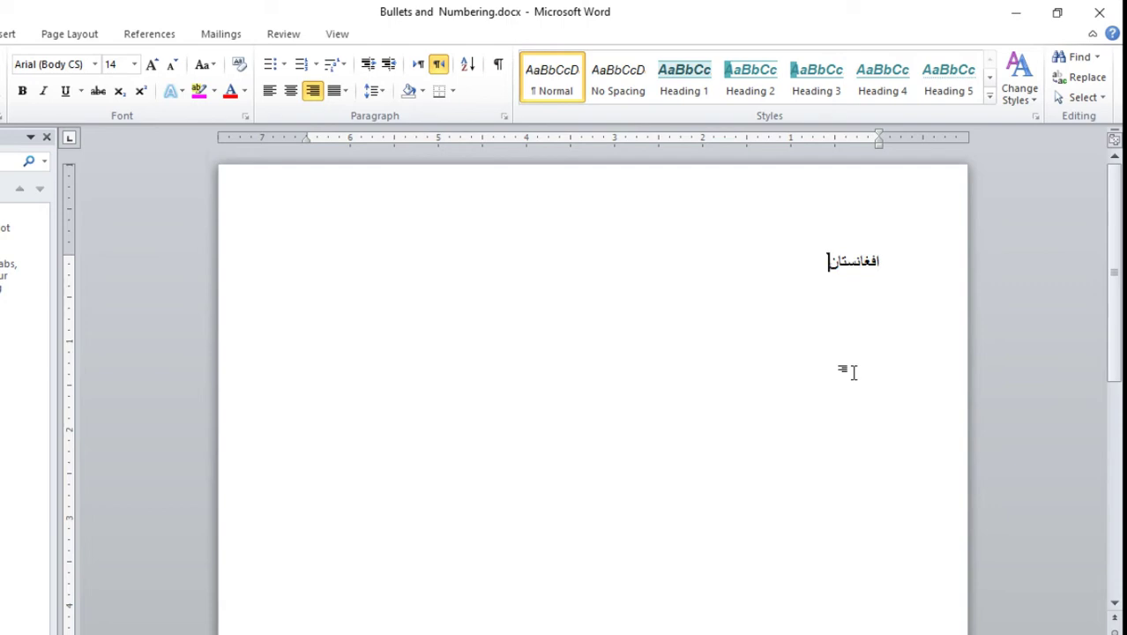
text(کند)
key(BackSpace)
key(BackSpace)
text(ندهار ک)
text(ابل)
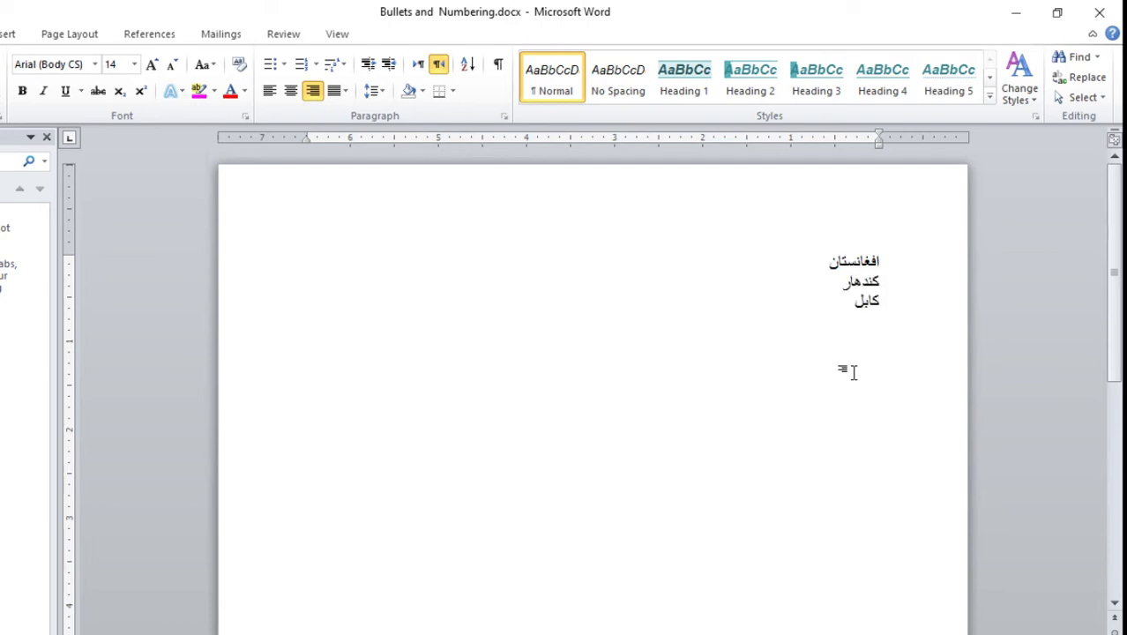
key(Return)
text(هراتار)
key(BackSpace)
key(BackSpace)
click(343, 65)
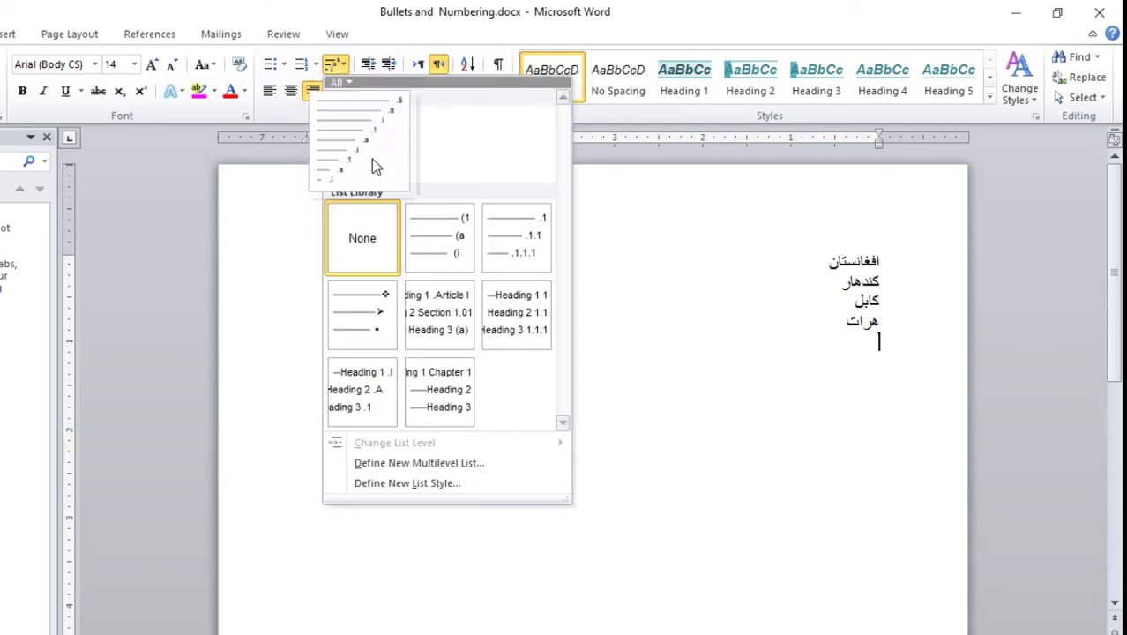
mouse_move(431, 250)
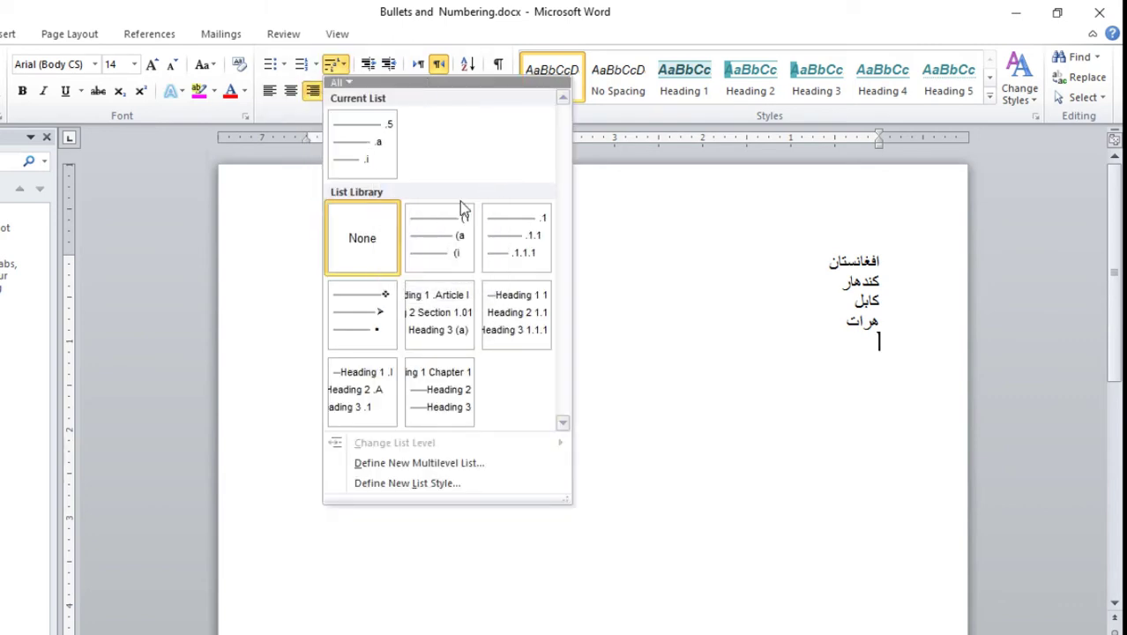
mouse_move(454, 220)
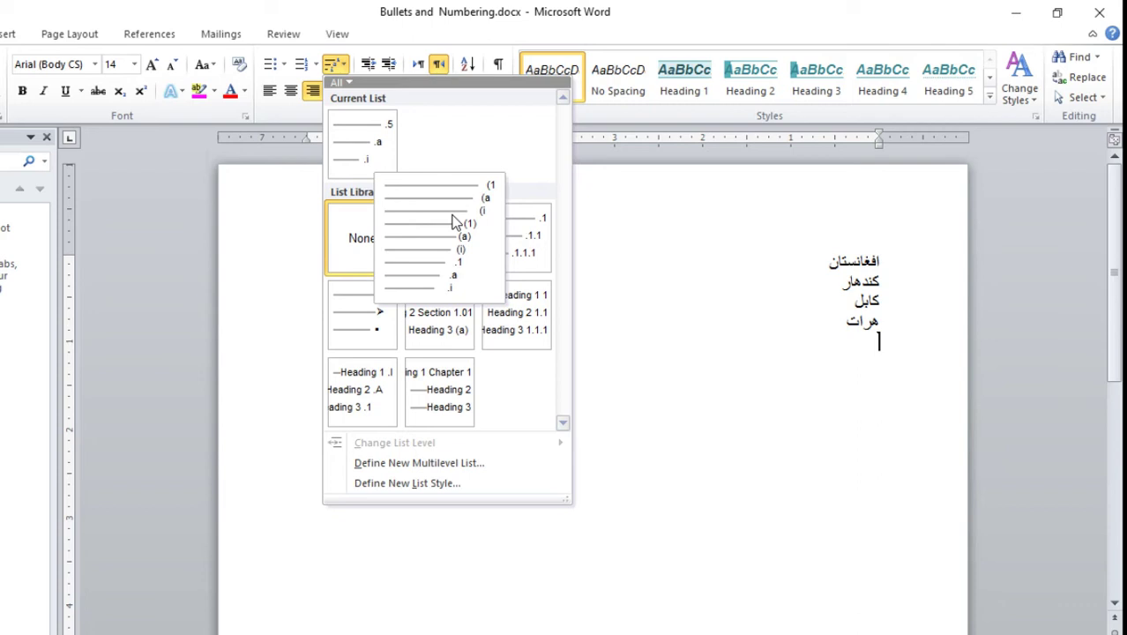
mouse_move(426, 297)
mouse_move(438, 316)
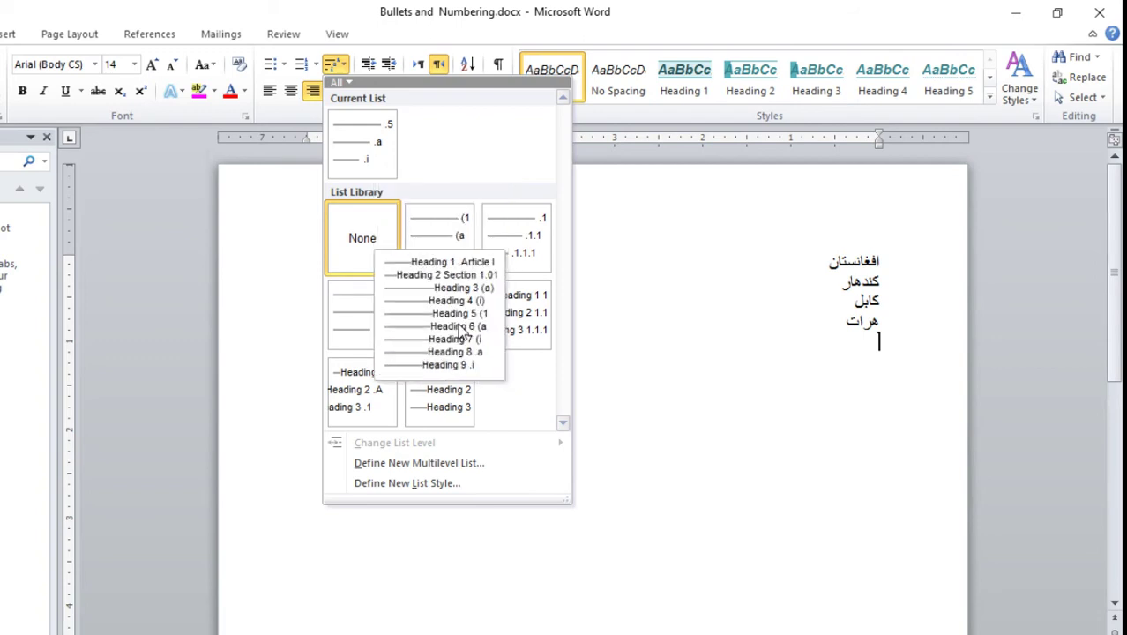
click(891, 419)
Apply 1. 2. 3. numbering to the three city lines, leaving the heading unnumbered.
click(813, 259)
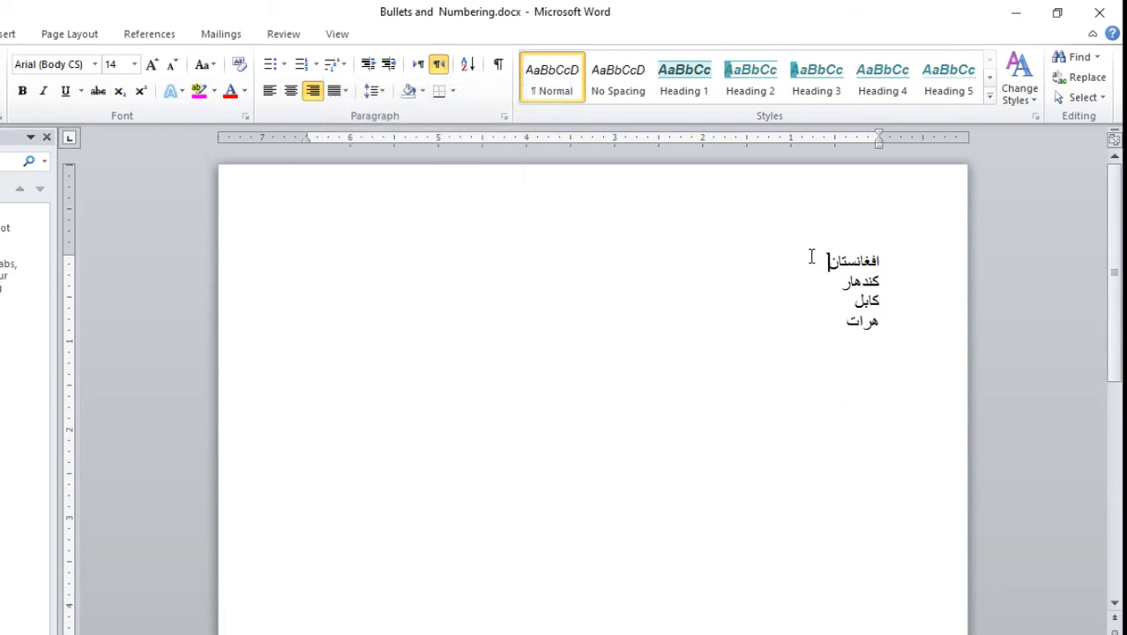
drag(835, 328, 882, 284)
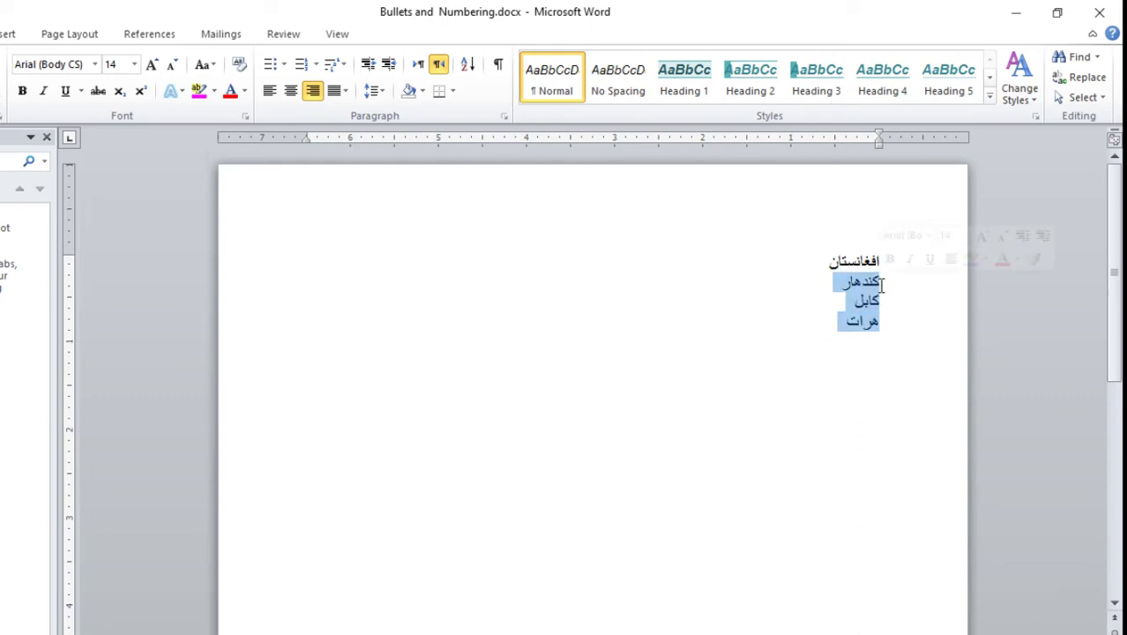
click(316, 66)
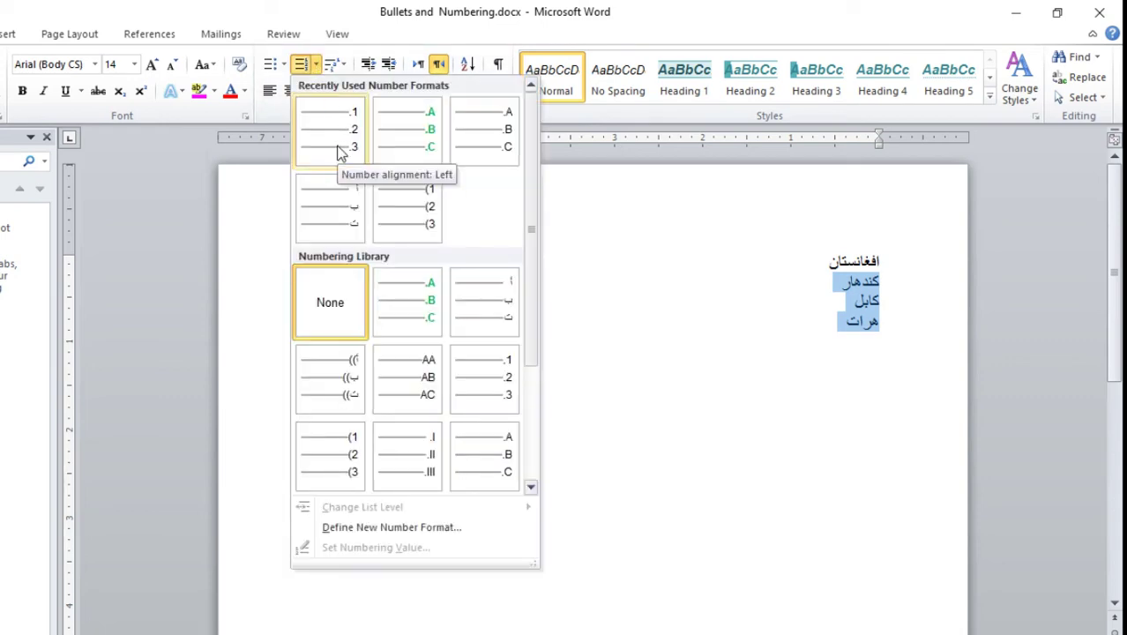
click(283, 64)
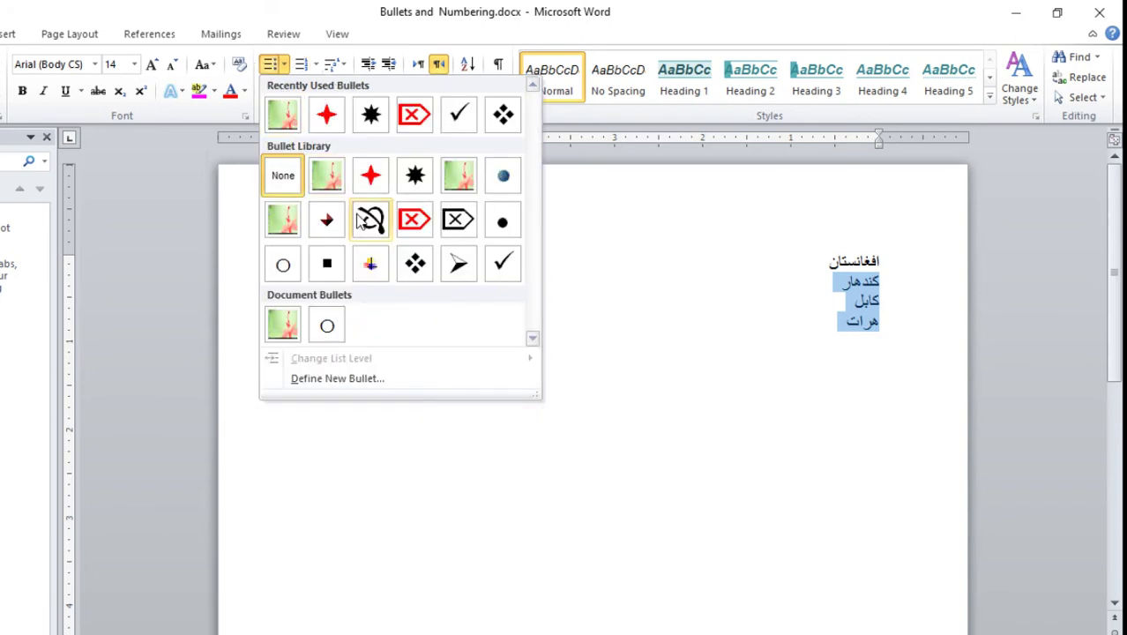
click(317, 66)
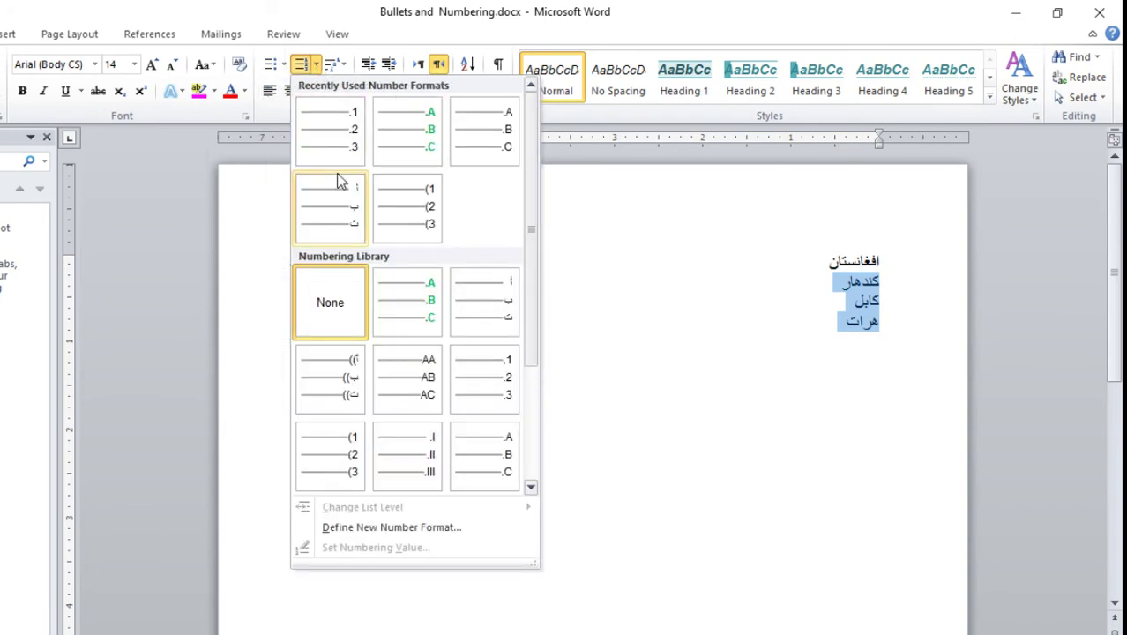
click(344, 131)
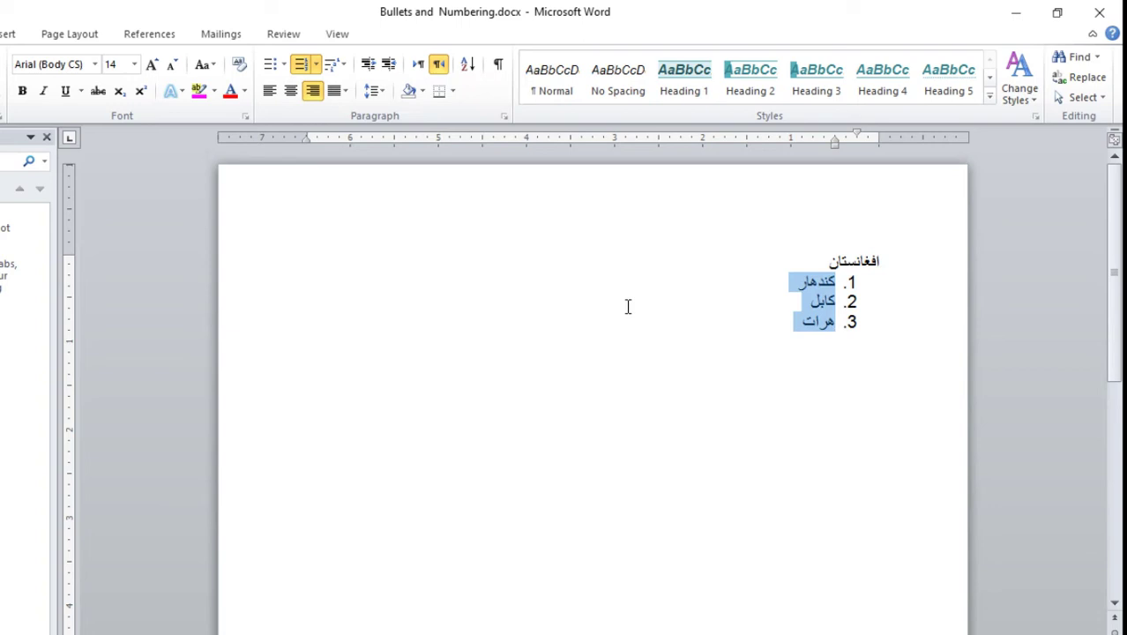
click(773, 361)
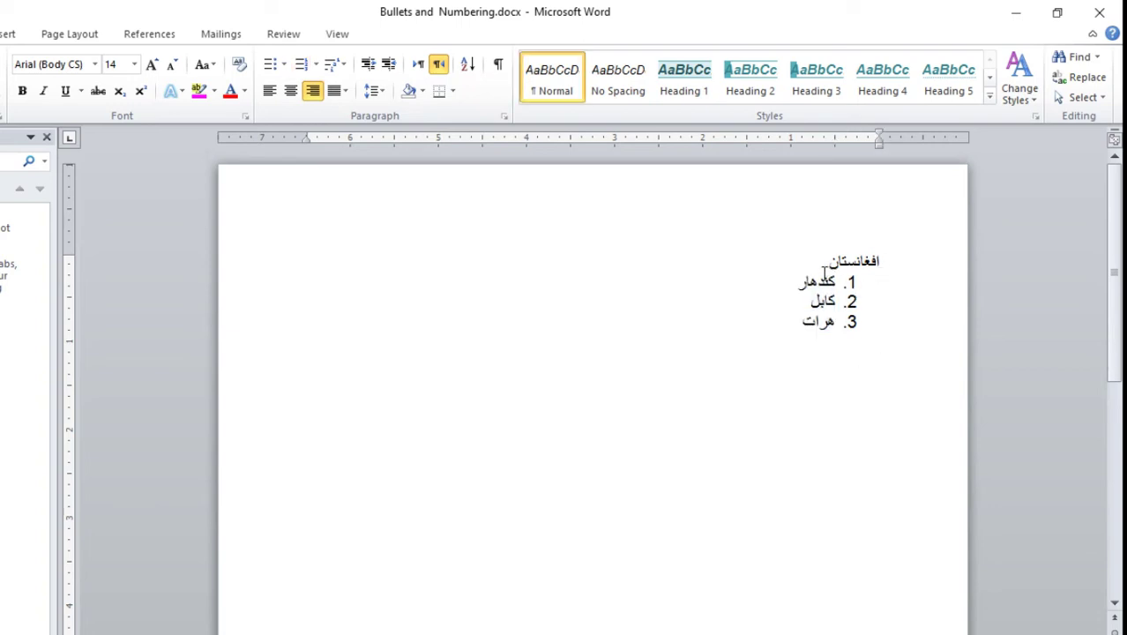
Insert a new item after کندهار and demote it to a lettered sub-level.
drag(819, 268, 869, 259)
click(813, 323)
drag(797, 331, 803, 281)
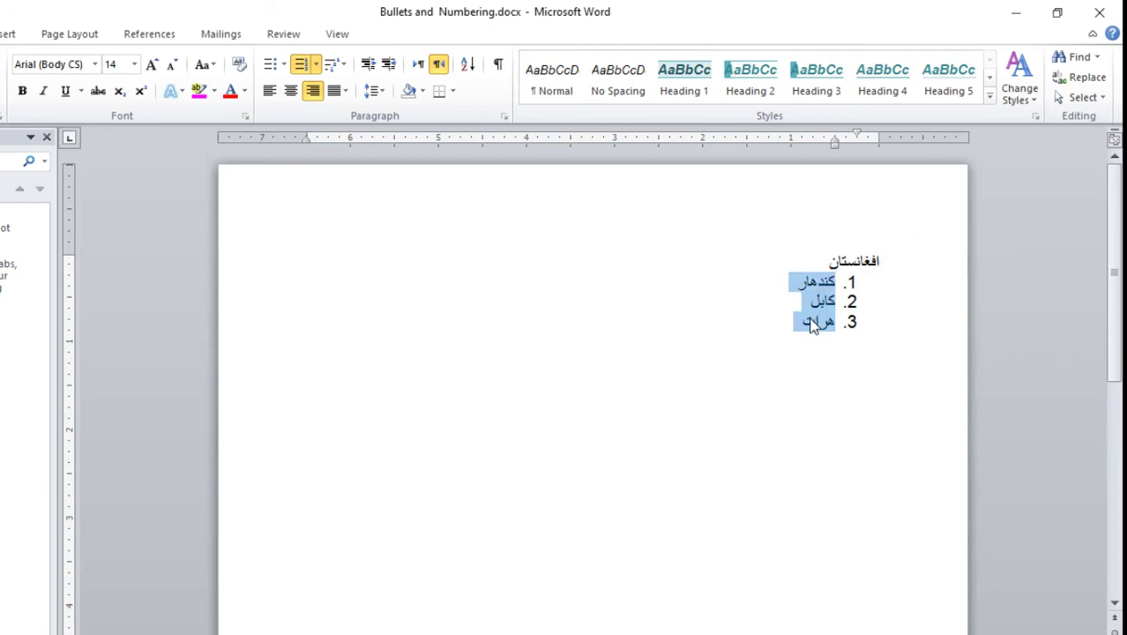
click(792, 335)
click(782, 283)
key(Return)
text(ارغ)
text(نداب)
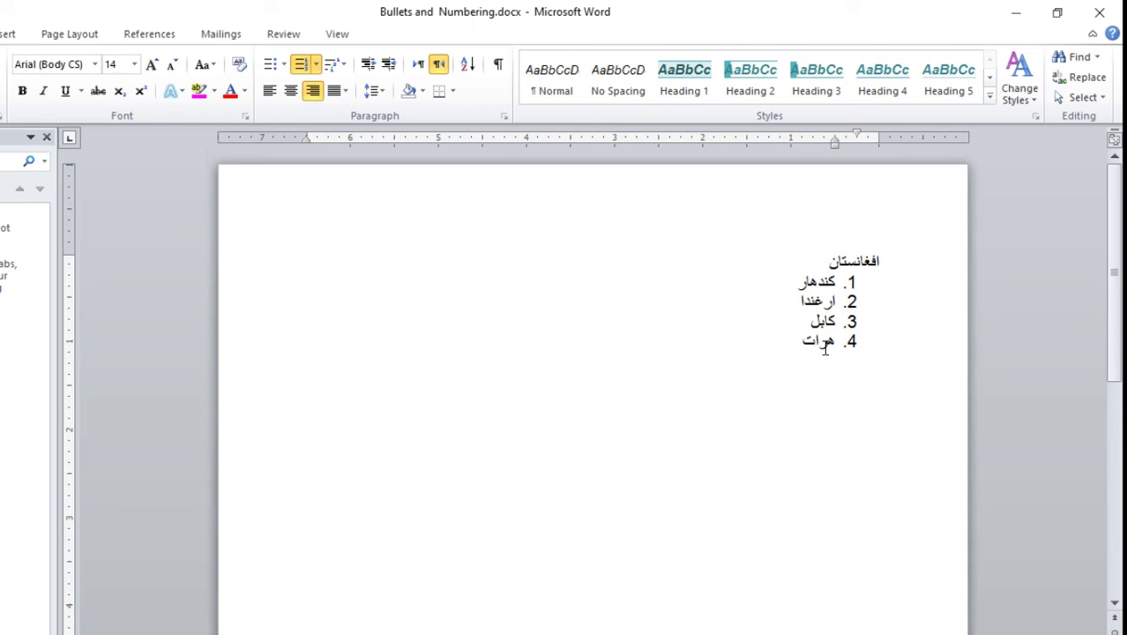
key(BackSpace)
key(BackSpace)
key(BackSpace)
key(BackSpace)
key(BackSpace)
key(BackSpace)
key(BackSpace)
key(Return)
key(Tab)
Enter ارغنداب, دامان and بند as sub-items a–c under کندهار.
text(رغنداب)
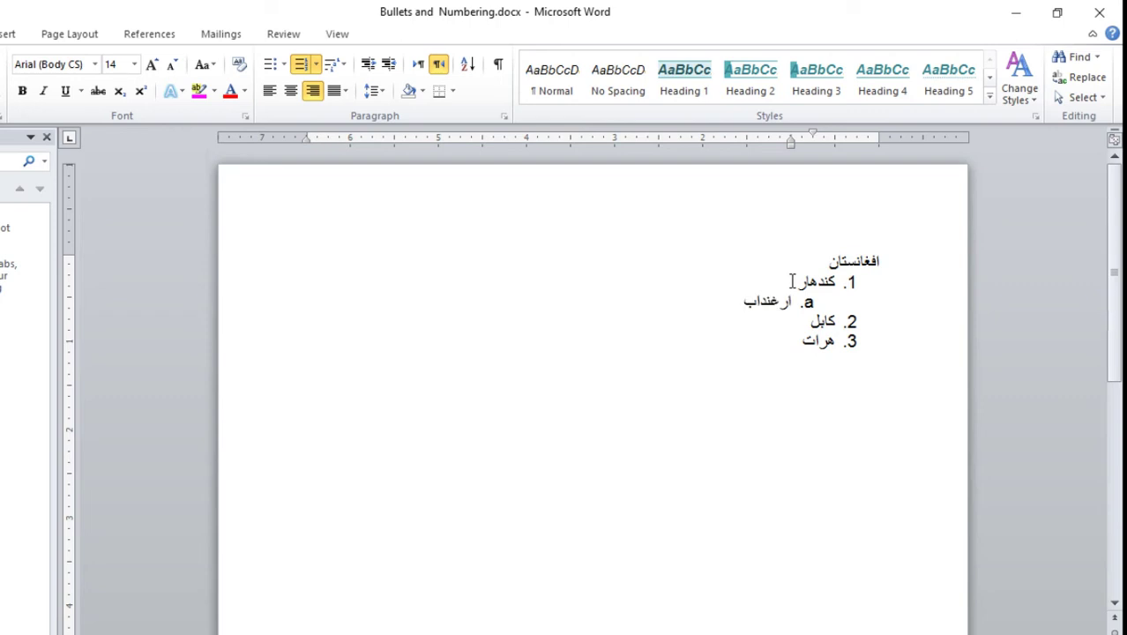
key(Return)
text(ان)
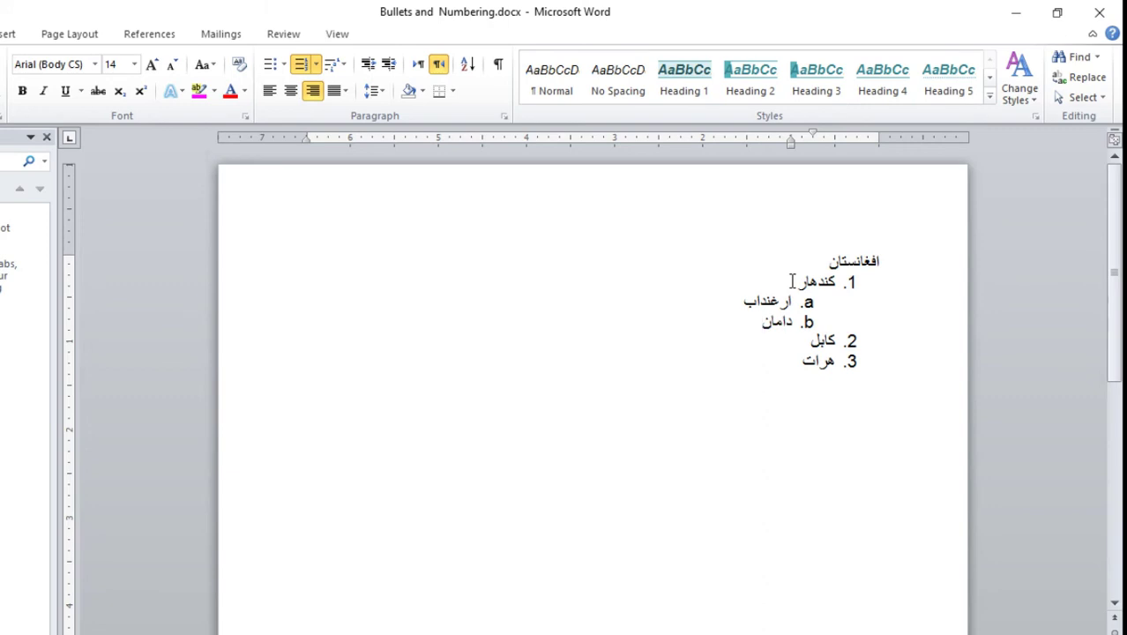
key(Return)
text(دن)
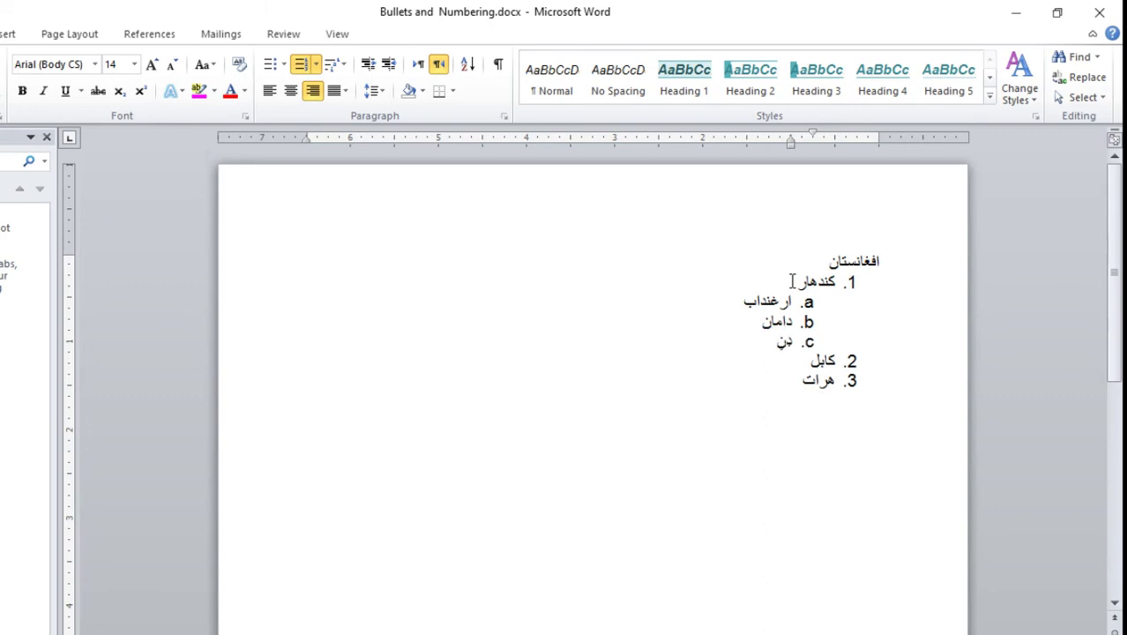
key(BackSpace)
key(BackSpace)
text(بند)
Add سروبی and پغمان as lettered sub-items under کابل.
click(796, 366)
key(Return)
key(Tab)
text(سرو)
text(بی)
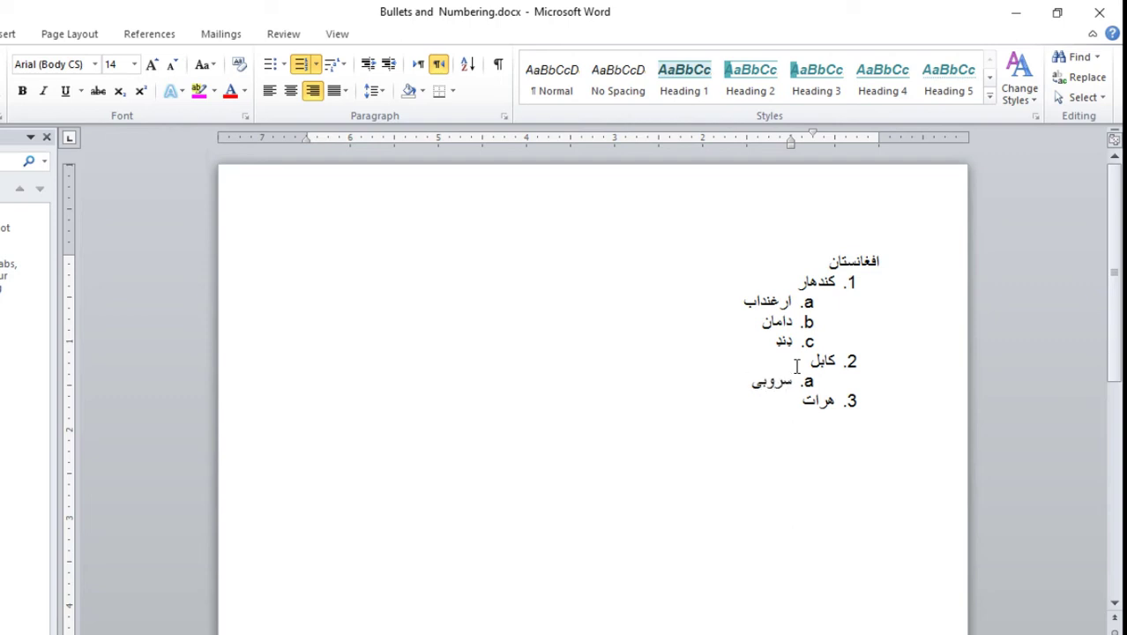
key(Return)
text(بغ)
text(مان)
key(Return)
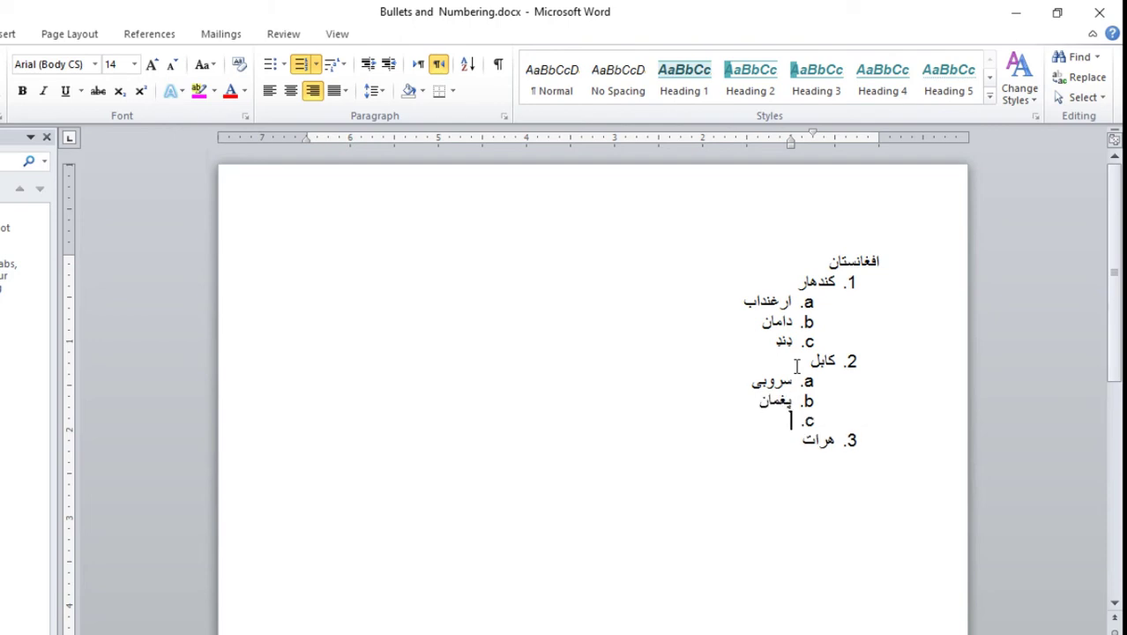
Add دهراوت as a lettered sub-item under هرات.
click(794, 439)
key(Return)
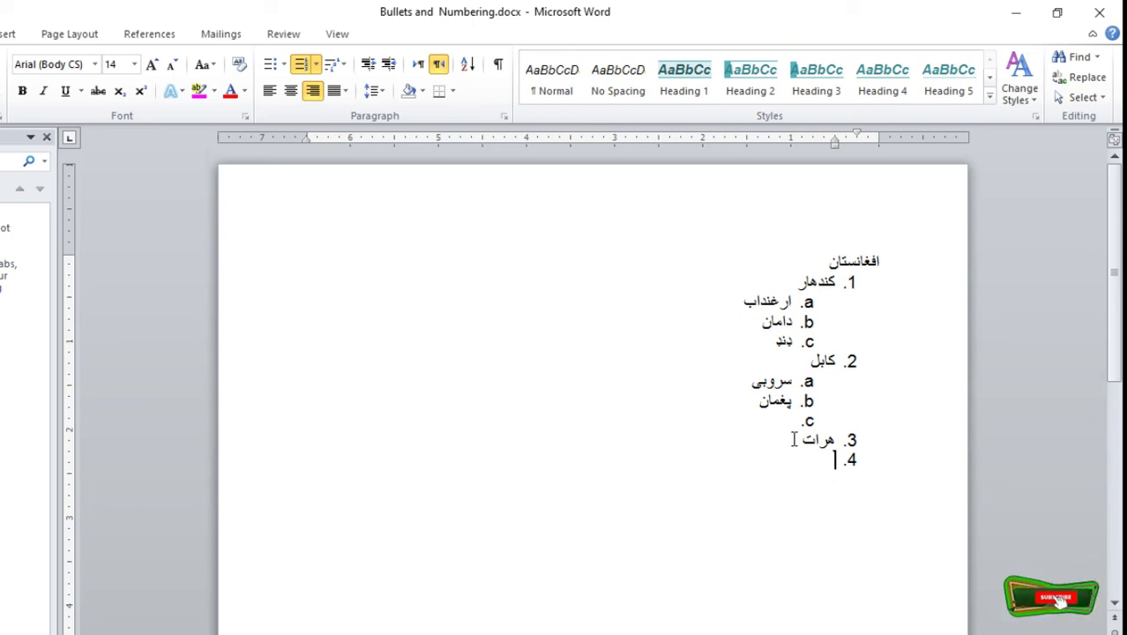
key(Tab)
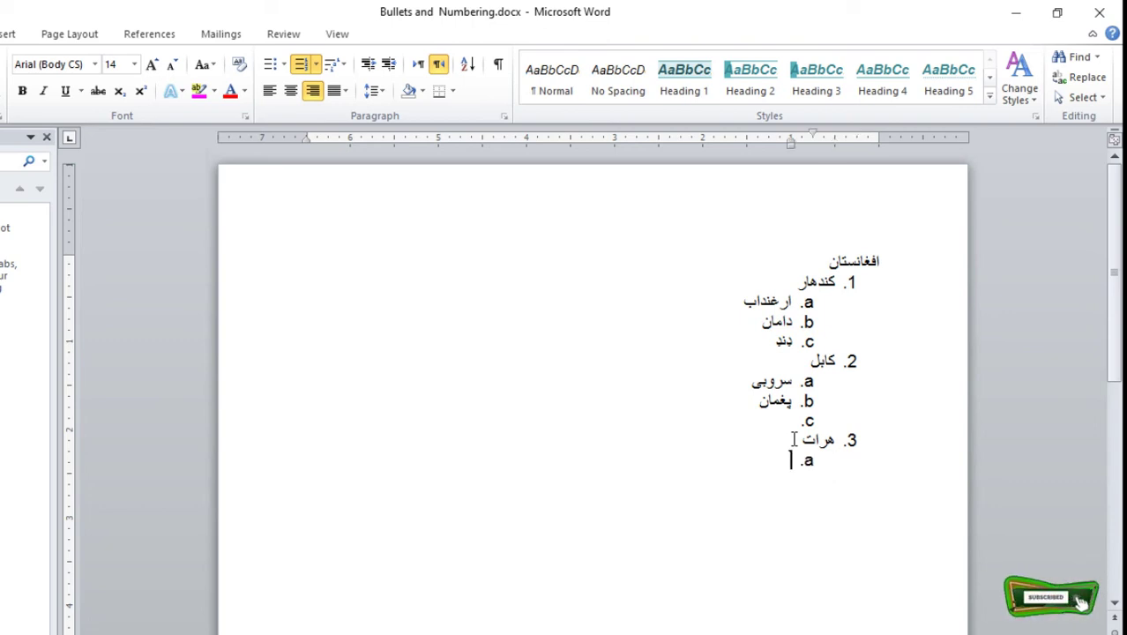
text(ش)
key(BackSpace)
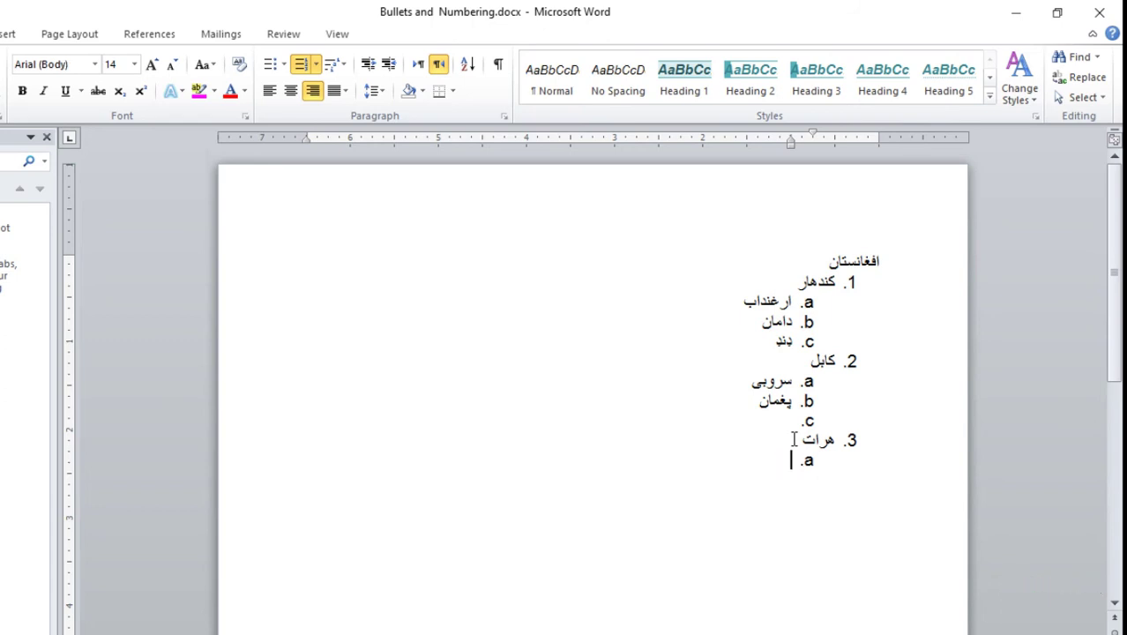
text(غور)
key(BackSpace)
key(BackSpace)
key(BackSpace)
text(دهراو)
text(د)
key(BackSpace)
text(ت)
key(Return)
key(Return)
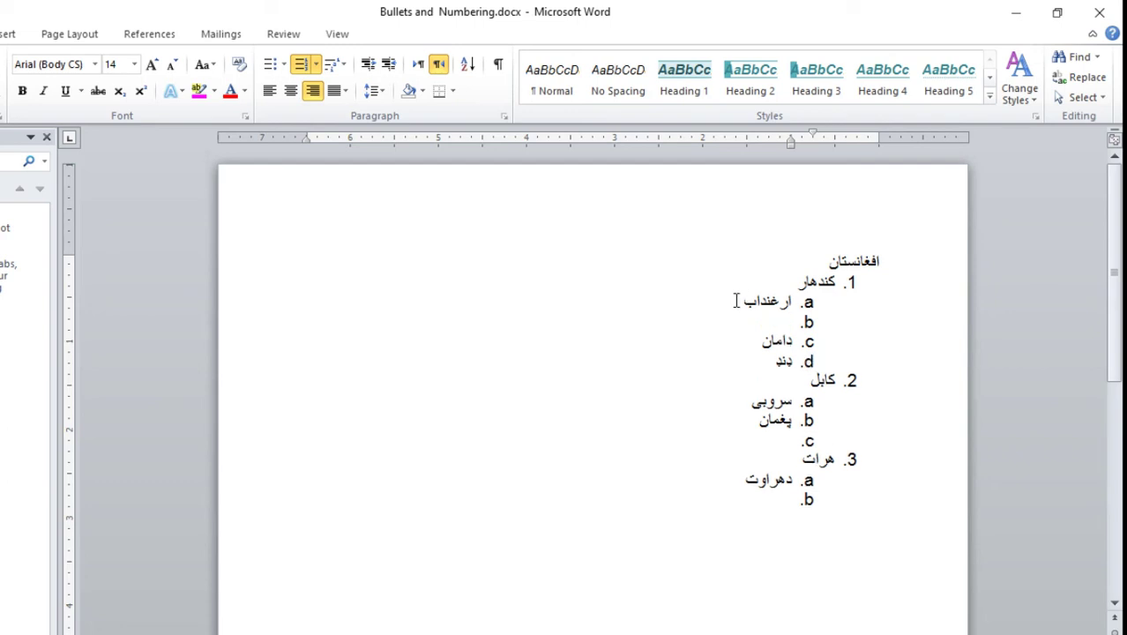
Add سپین کلی and د سیدانو کلی as roman-numbered third-level items under ارغنداب.
key(Tab)
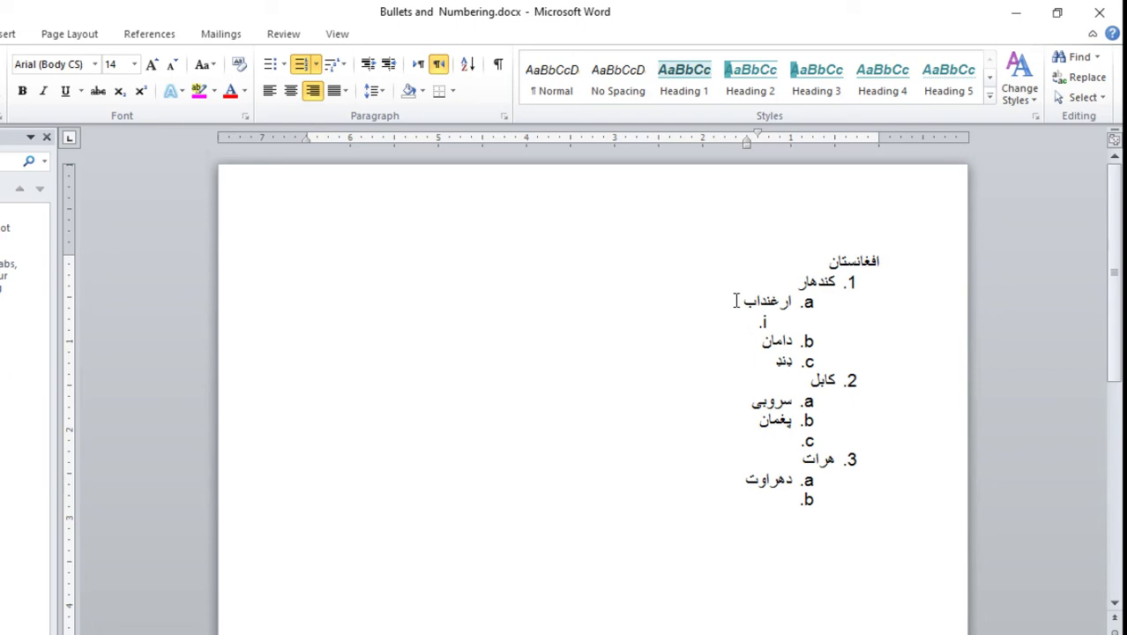
text(سپ)
text(ین کلی)
key(Return)
text(د)
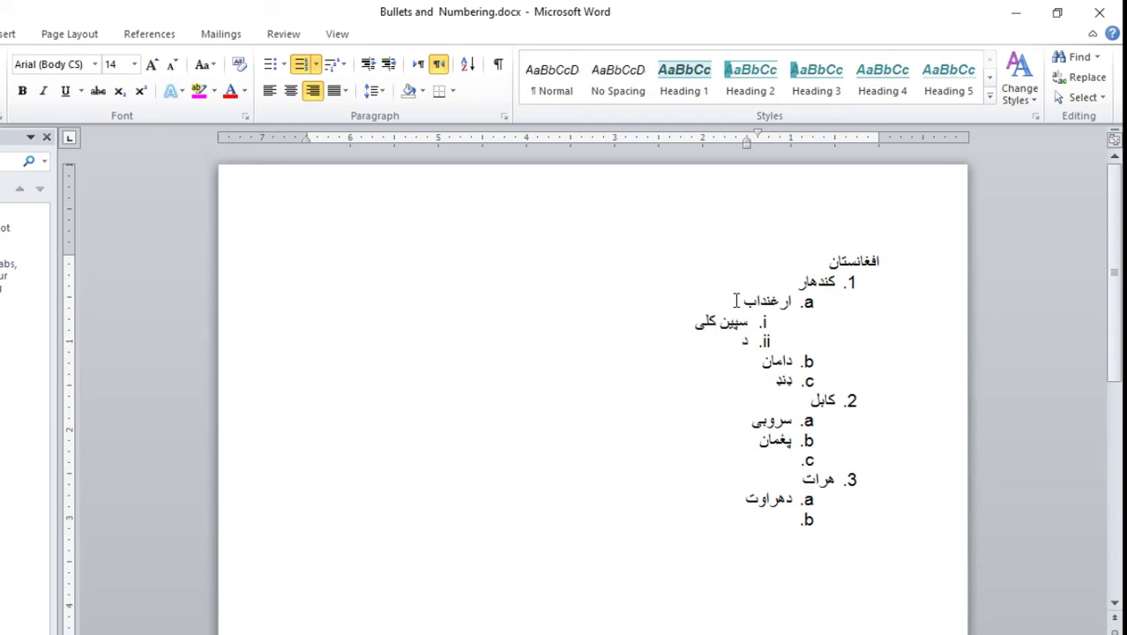
text( سیدانو کلی)
Add خوشحال خان مینه and احمد شاه بابا مینه as roman-numbered items under سروبی.
click(743, 423)
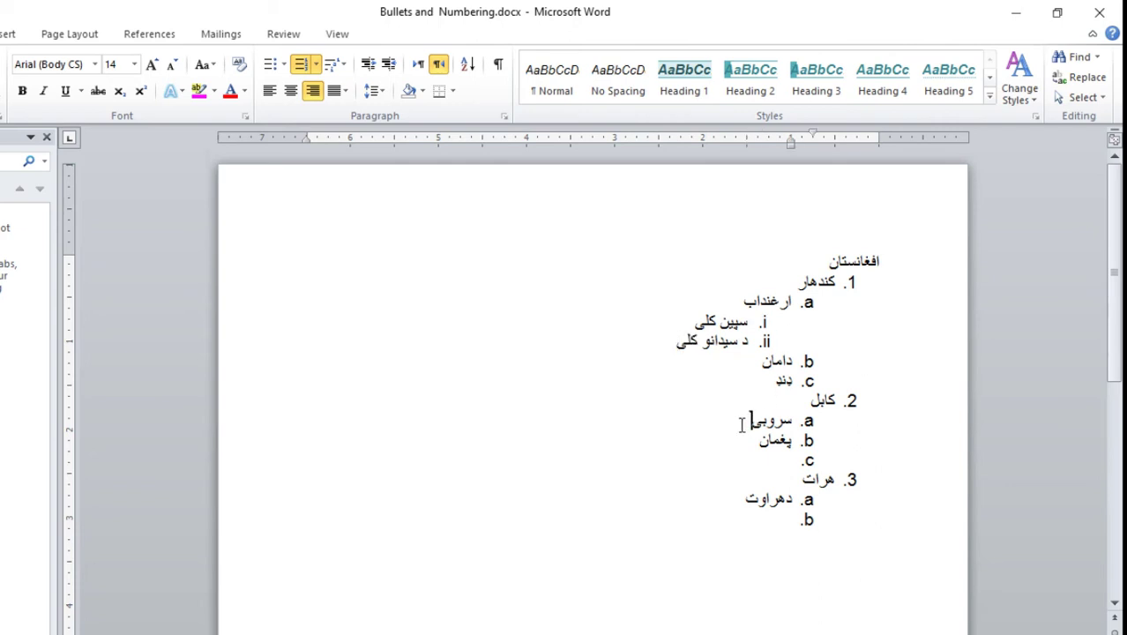
key(Return)
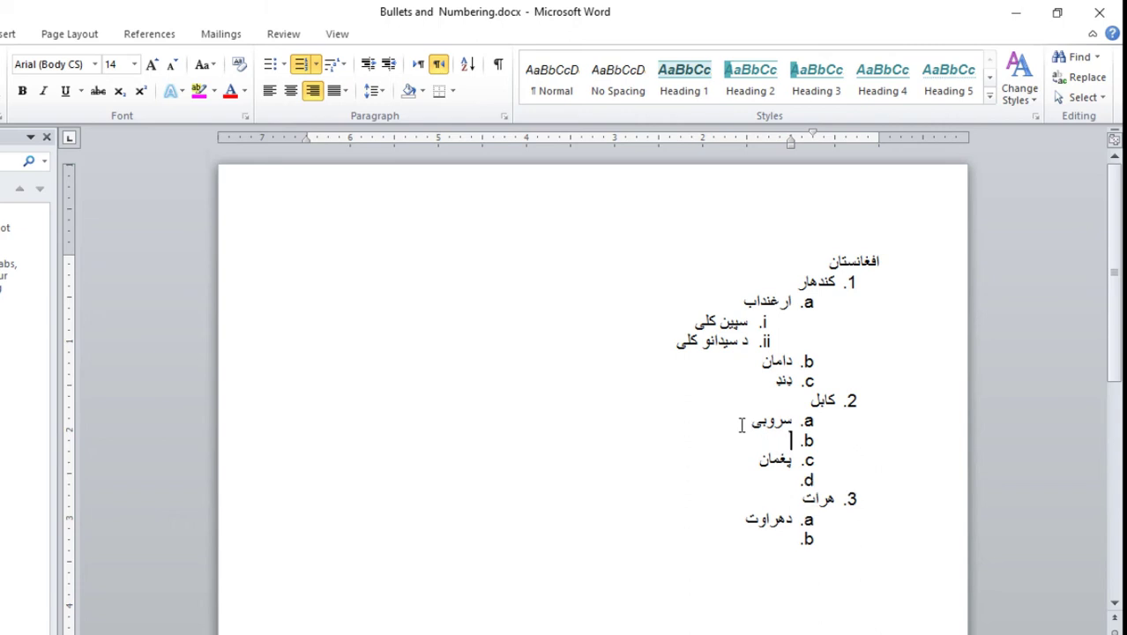
key(Tab)
text(خوشحال)
text( خان)
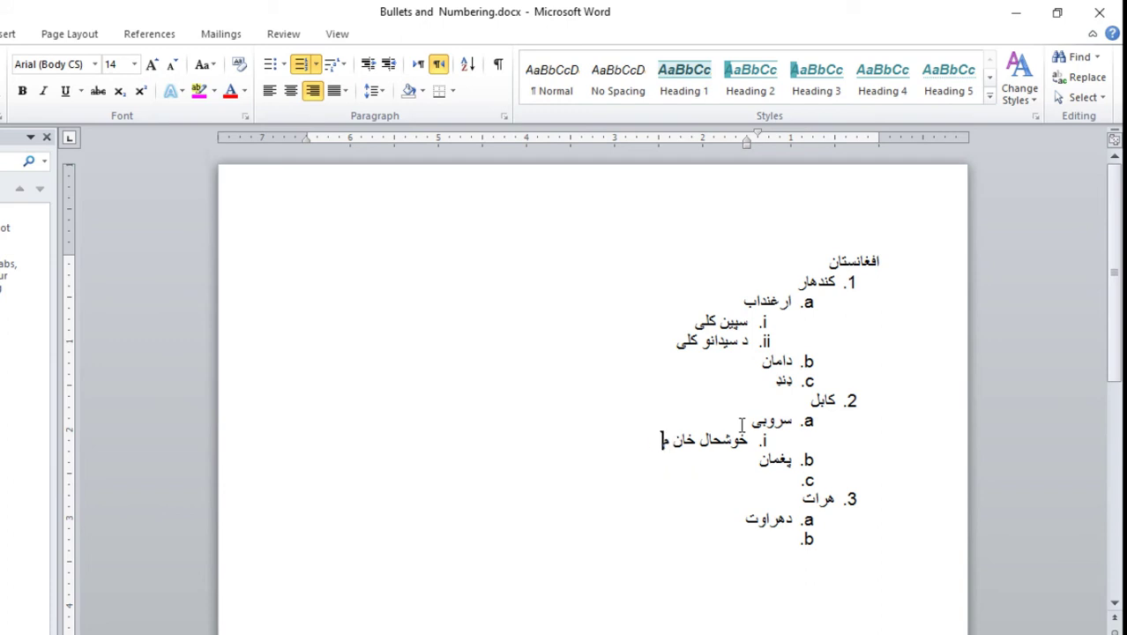
text( مینه)
key(Return)
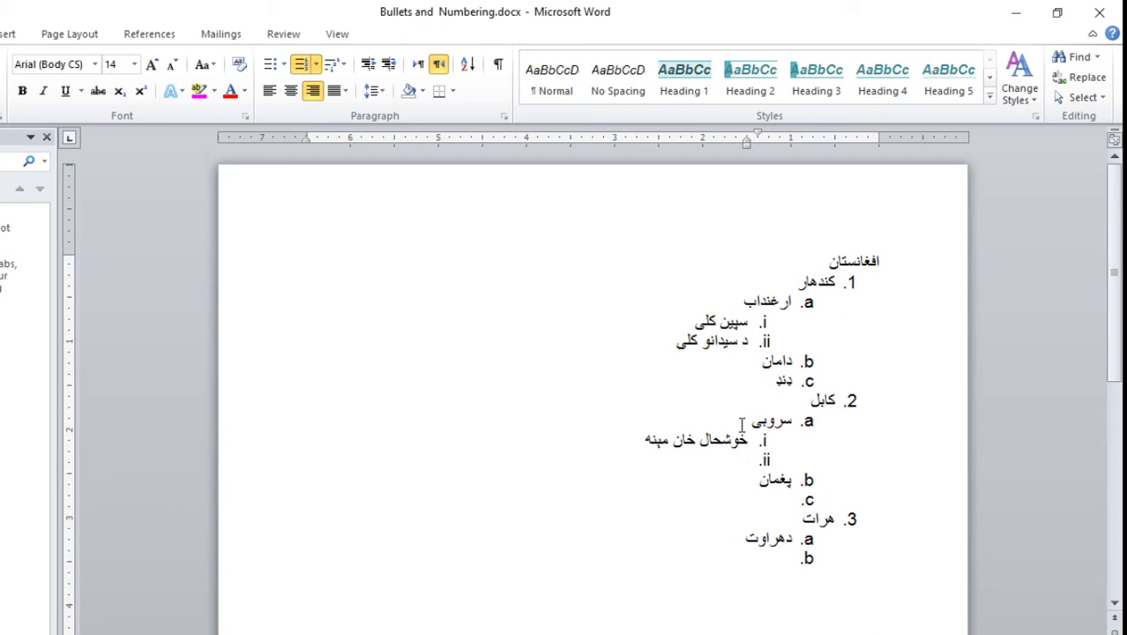
text(احمد شاه)
text( بابا مینه)
Insert a new empty item directly after سپین کلی.
click(791, 494)
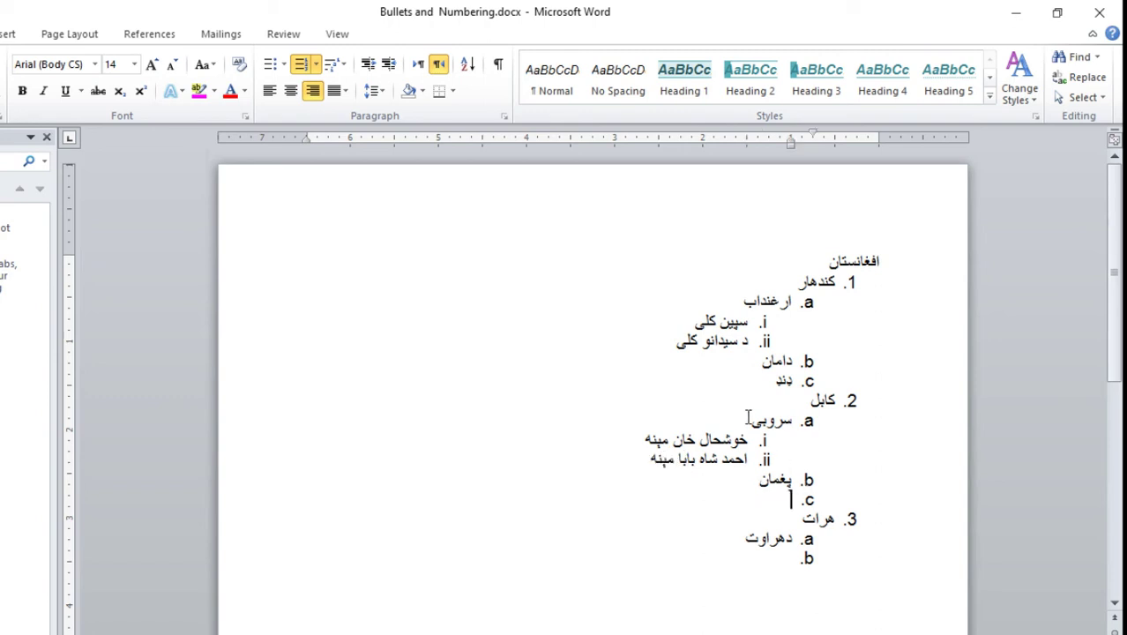
click(750, 379)
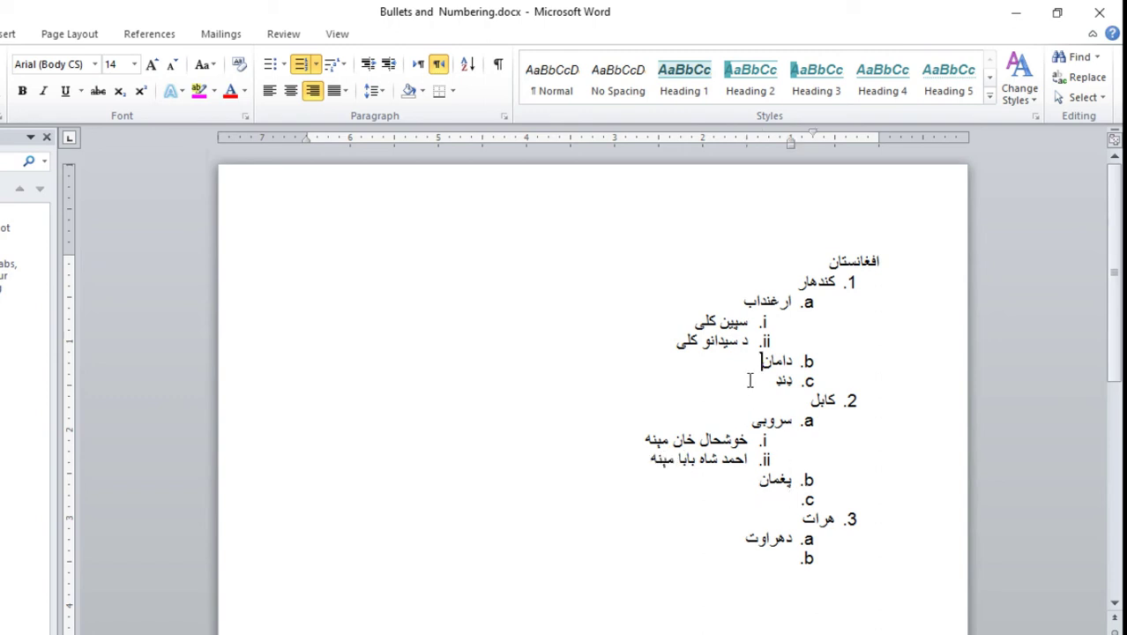
click(731, 535)
click(685, 320)
key(Return)
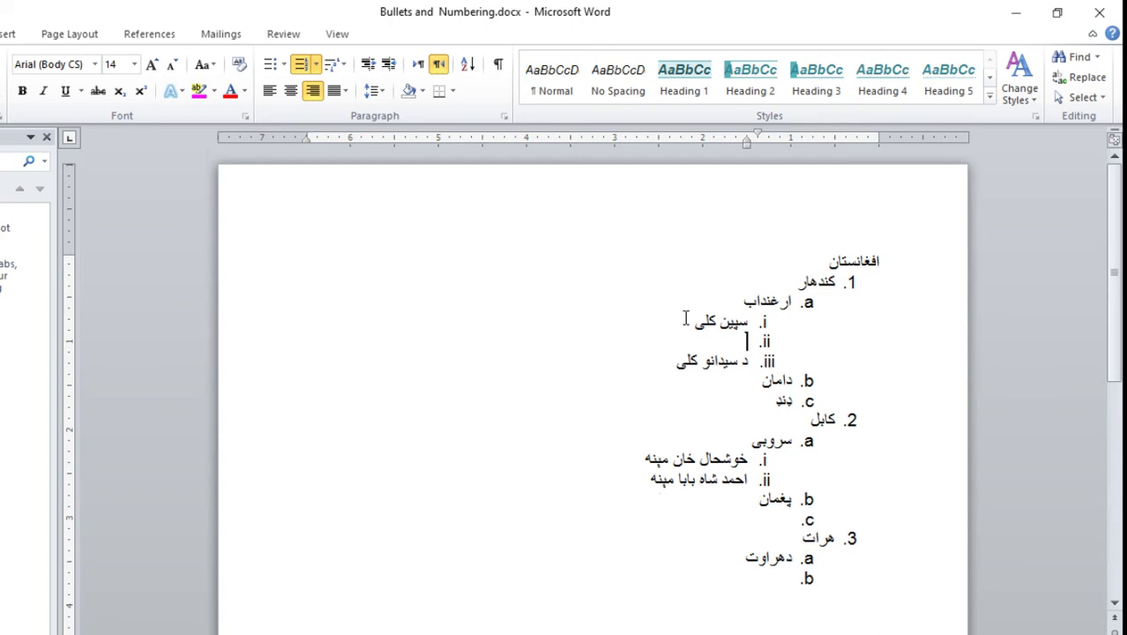
Demote the empty item and enter امام ابوحنیفه مسجد and حضرت صدیق مسجد as items 1–2.
key(Tab)
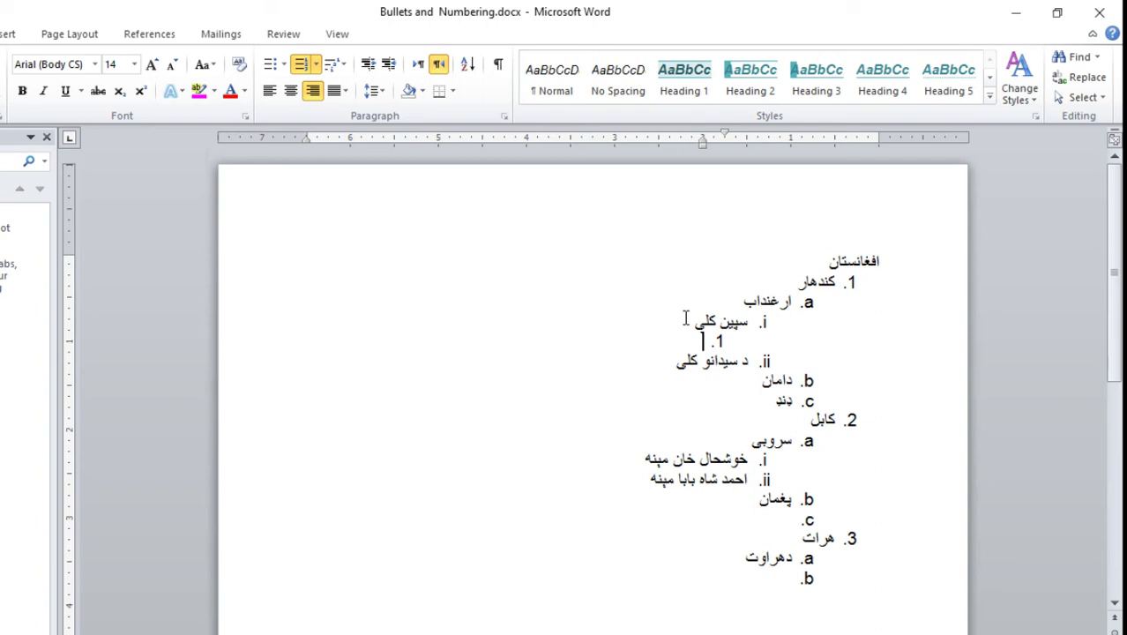
text(امام ا)
text(بوحنیفه مسجد)
key(Return)
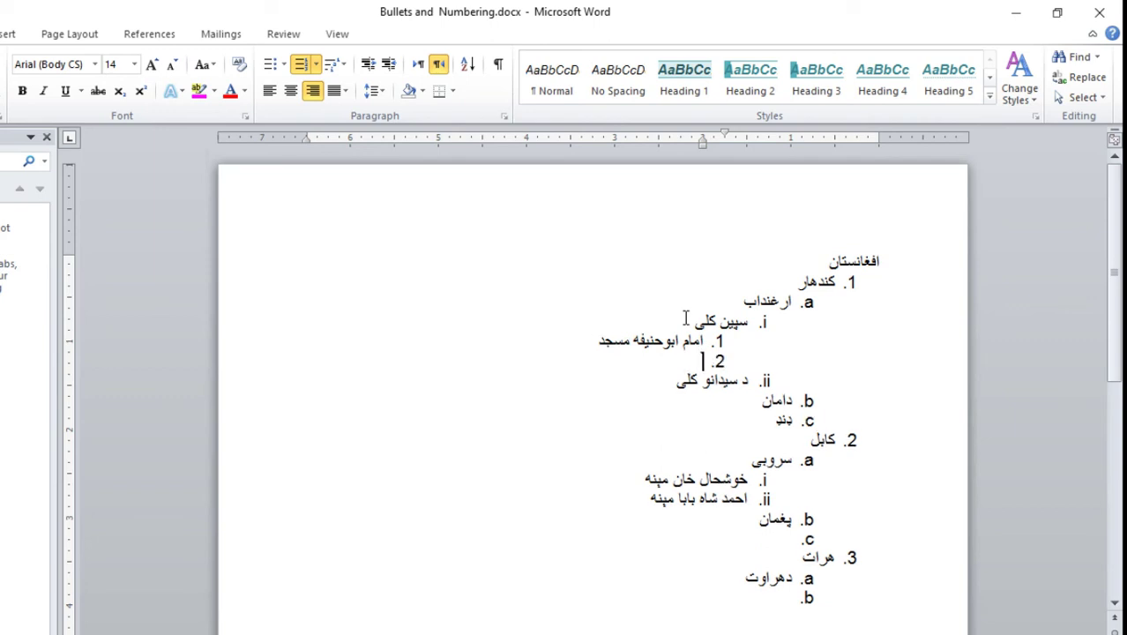
text(ح)
text(ضرت صدیق)
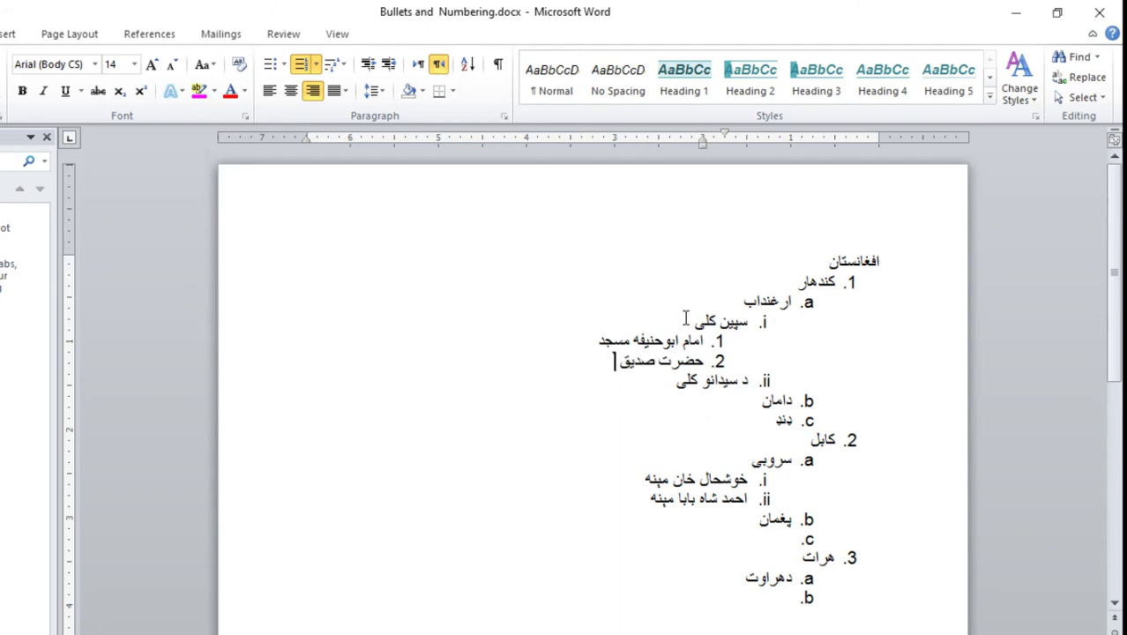
text( مسجد)
Apply the Heading I/A/1 outline numbering from the Multilevel List gallery to the places list.
mouse_move(715, 596)
mouse_down()
mouse_move(845, 384)
mouse_move(881, 236)
mouse_up()
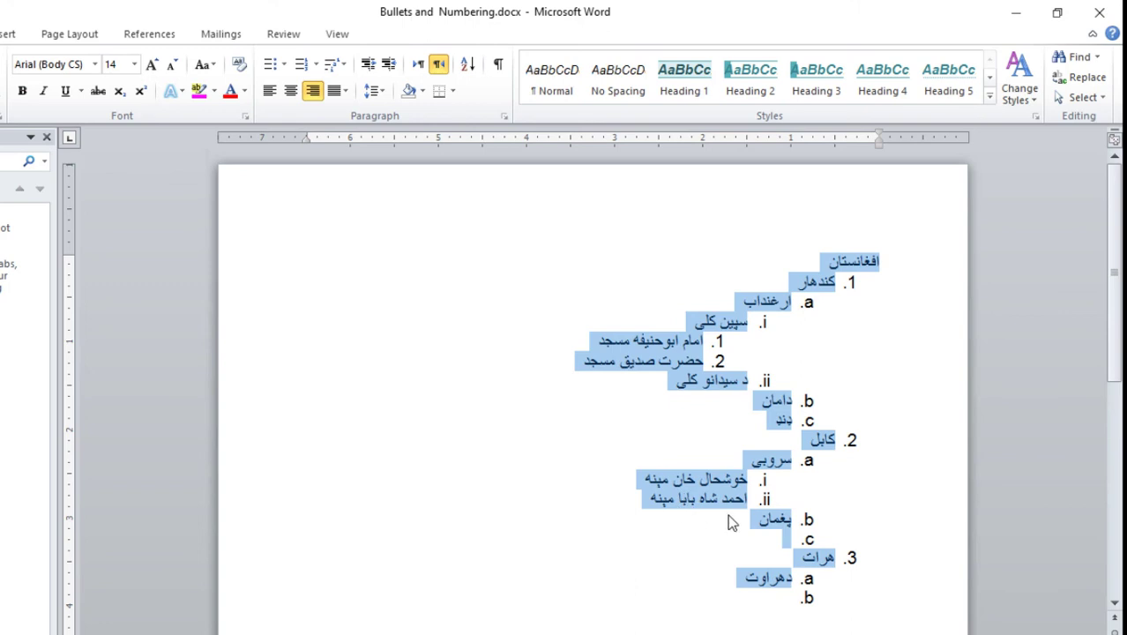
click(346, 66)
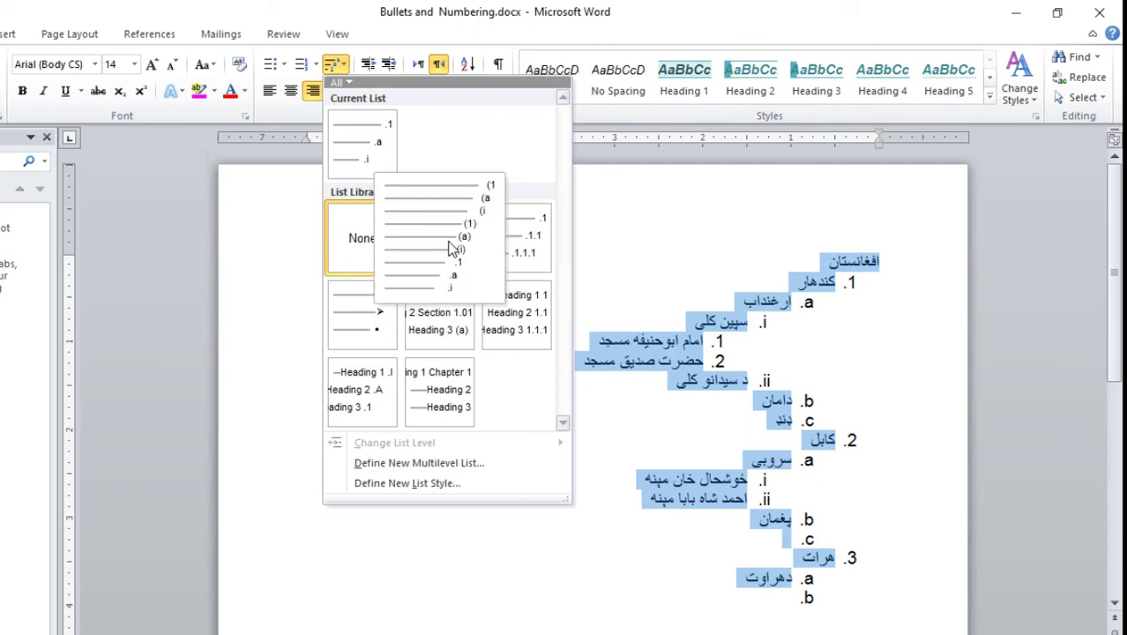
mouse_move(454, 394)
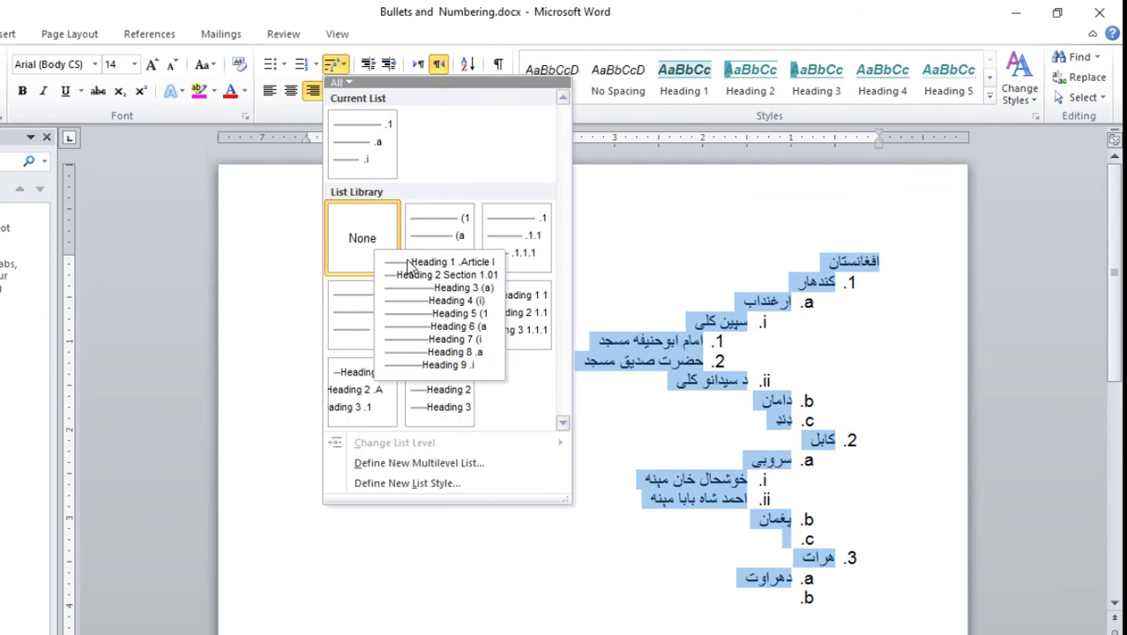
mouse_move(385, 157)
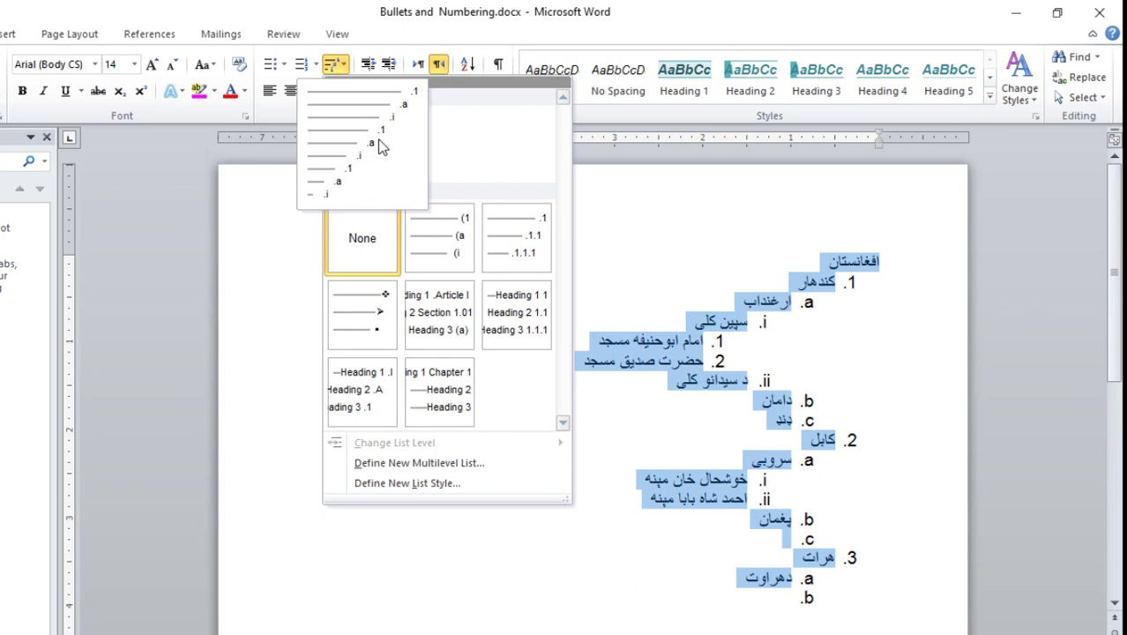
mouse_move(373, 397)
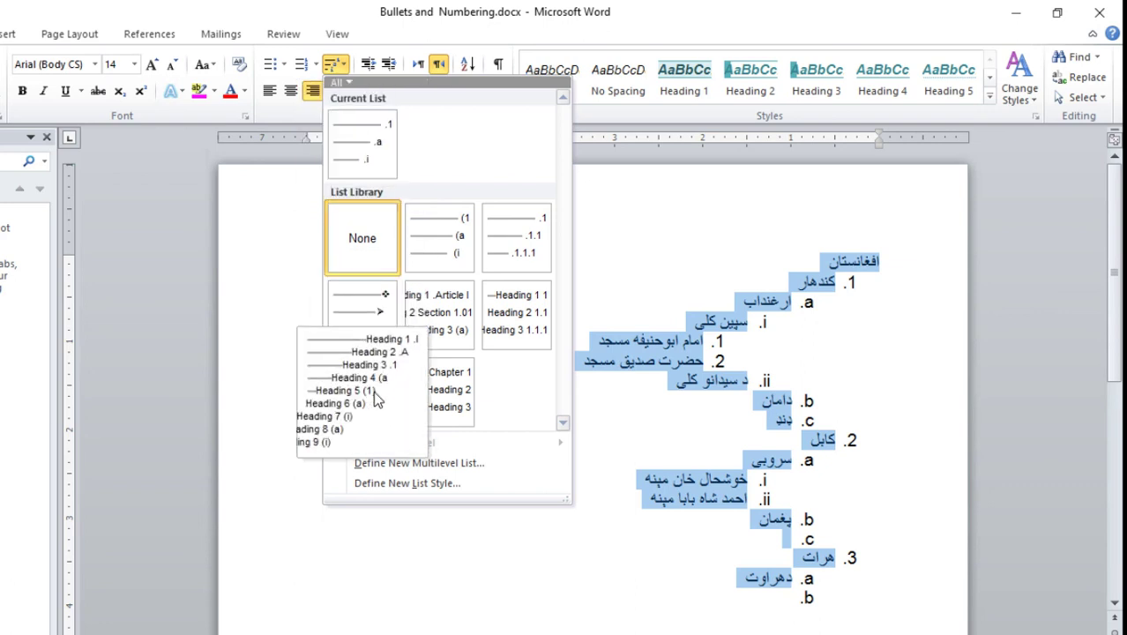
click(374, 390)
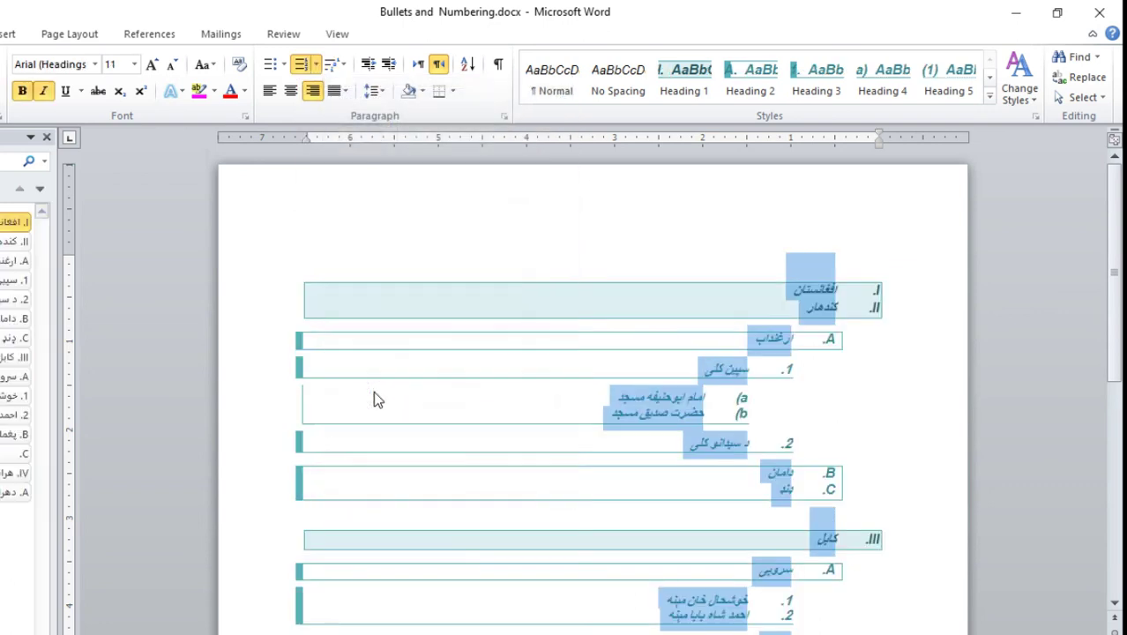
Undo the heading numbering and bring the multilevel list choices back up.
drag(1118, 242, 1120, 279)
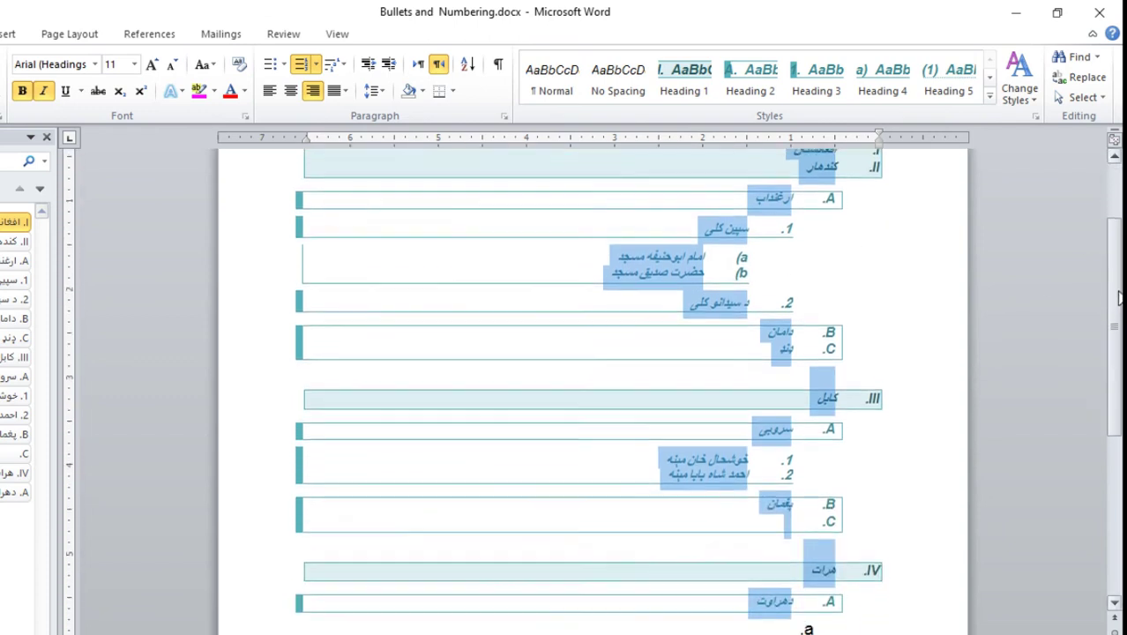
key(ctrl+z)
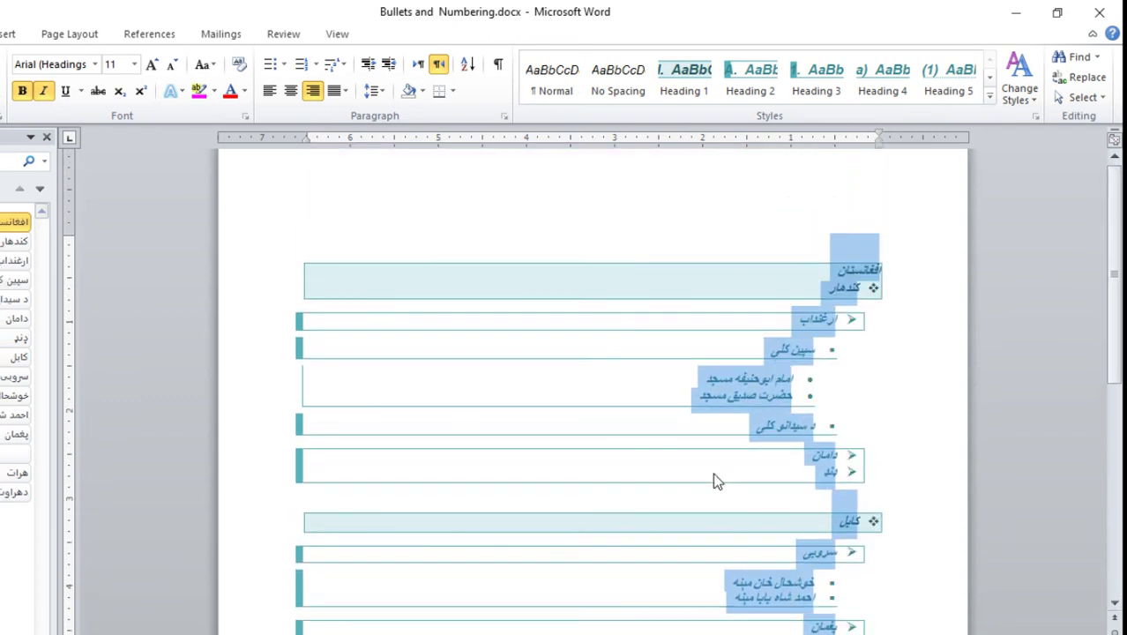
click(345, 64)
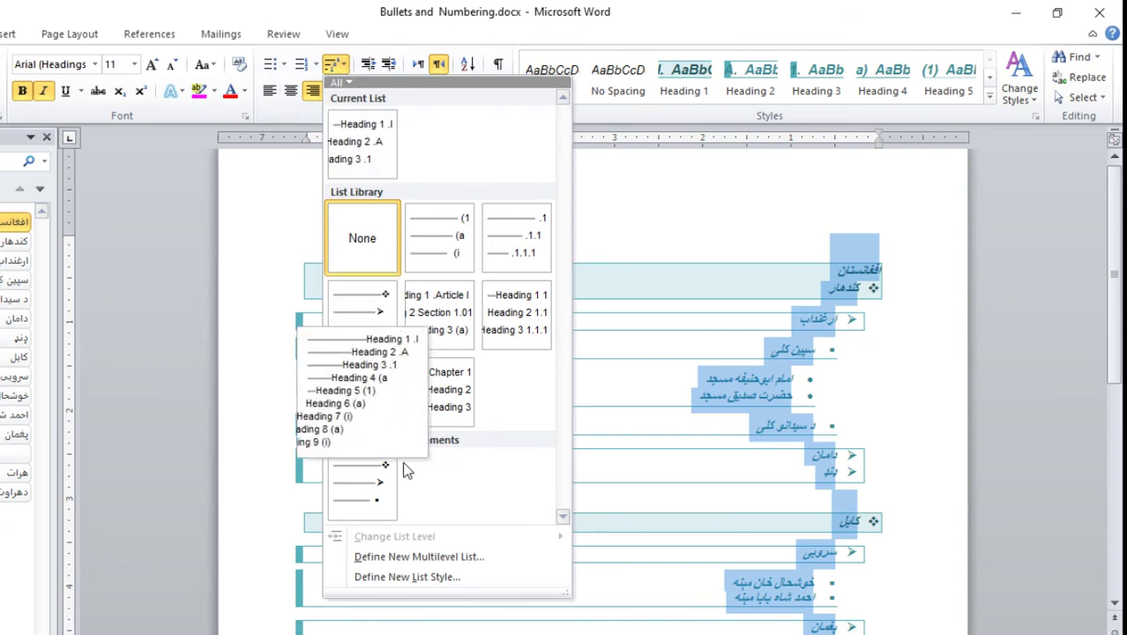
click(442, 557)
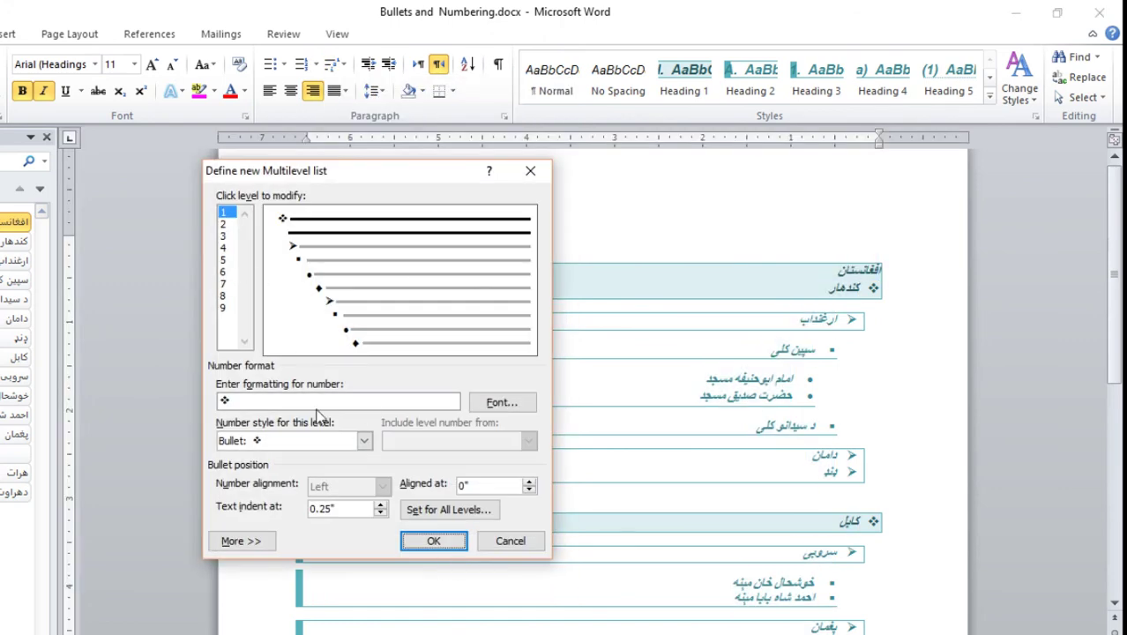
click(225, 225)
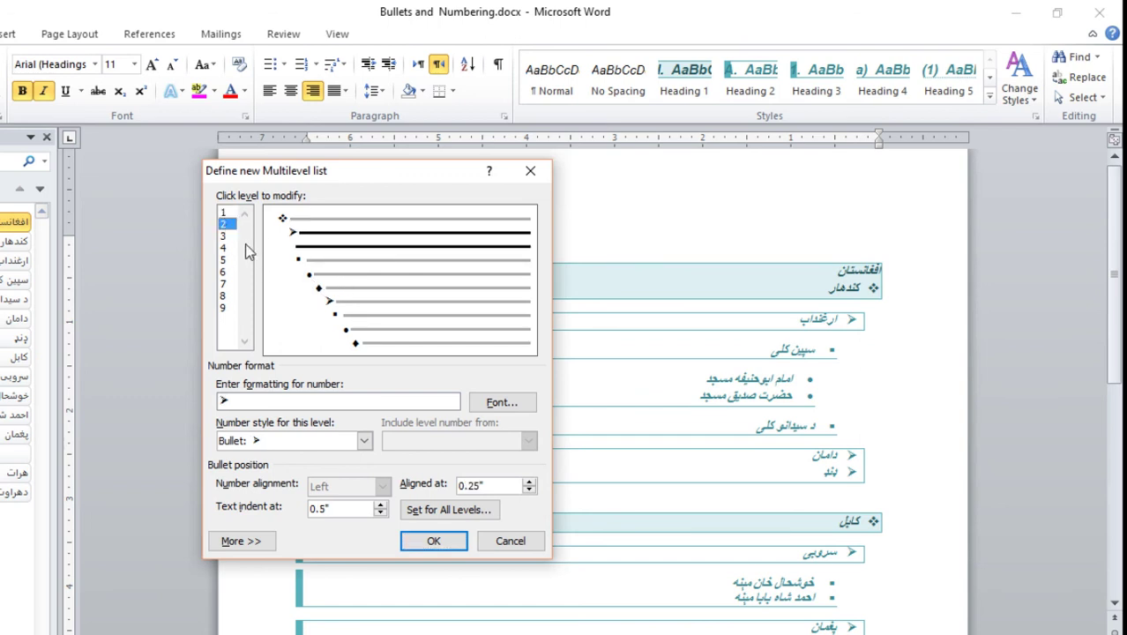
click(225, 214)
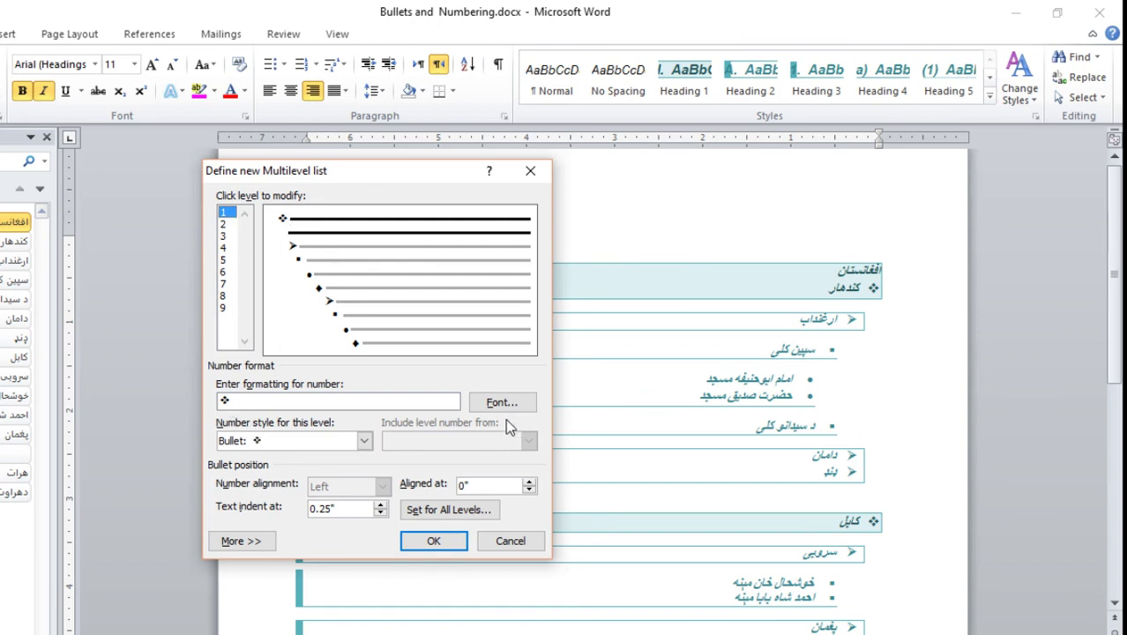
click(363, 441)
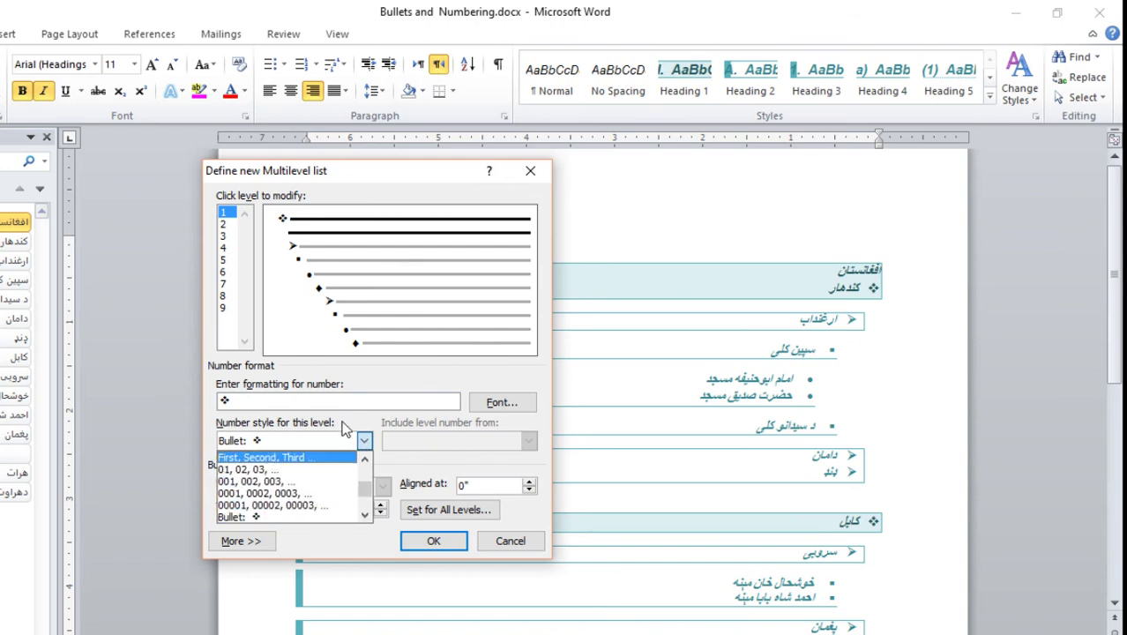
click(355, 401)
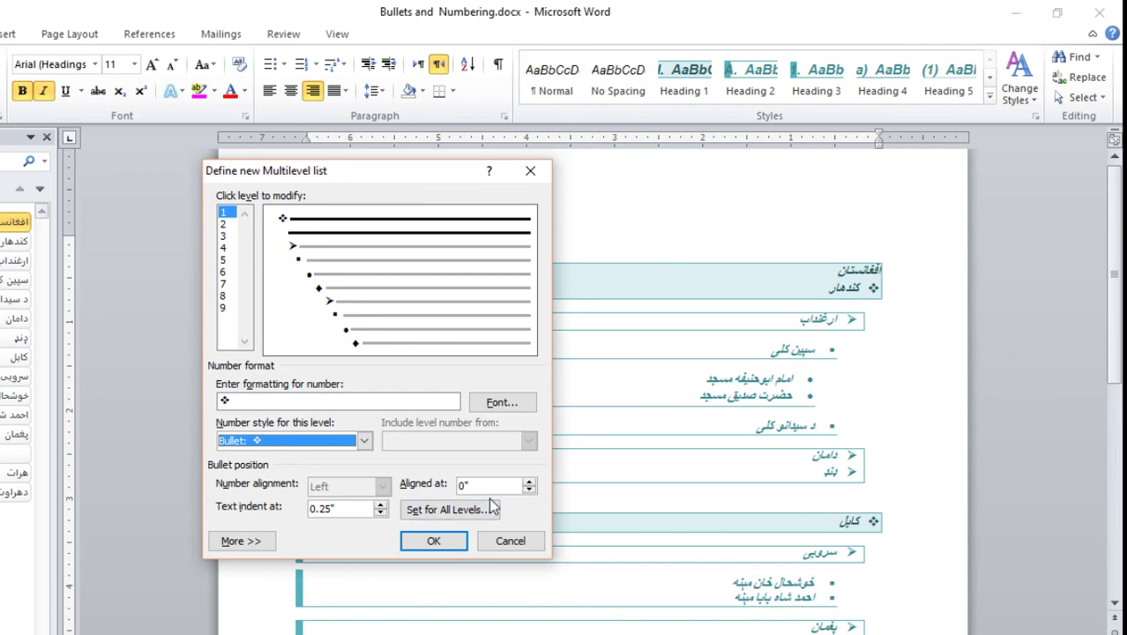
click(224, 273)
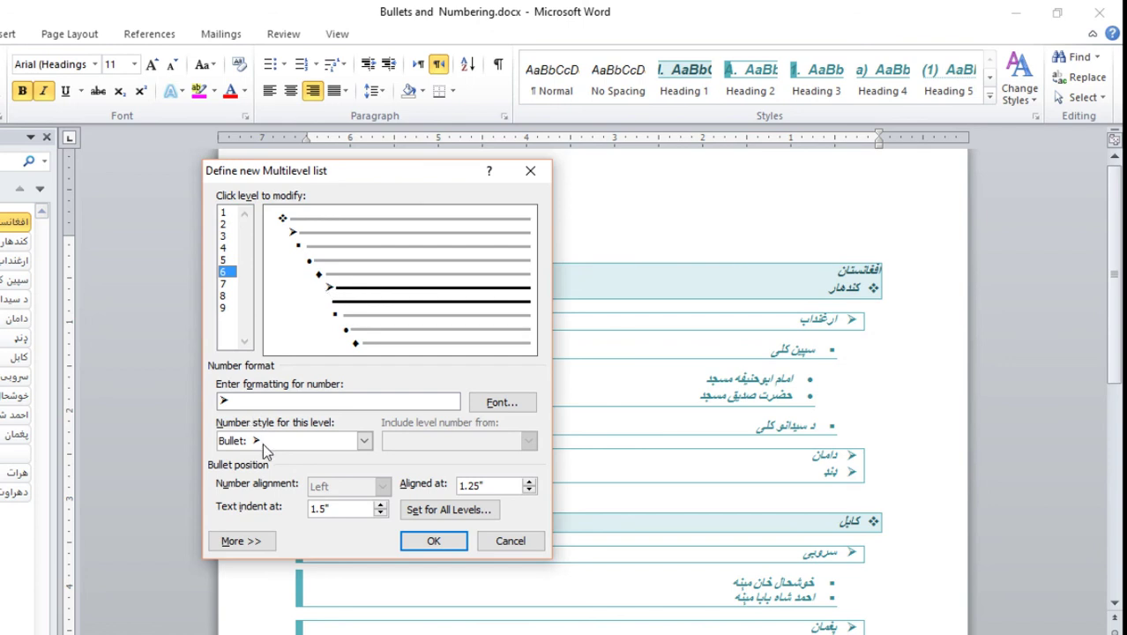
click(364, 440)
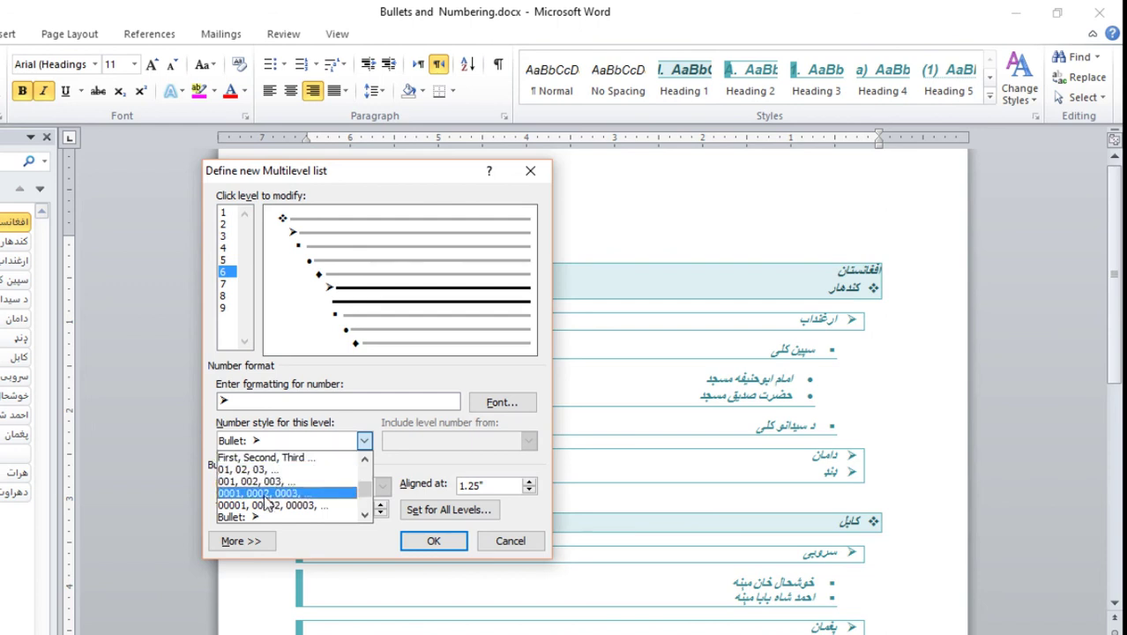
click(289, 458)
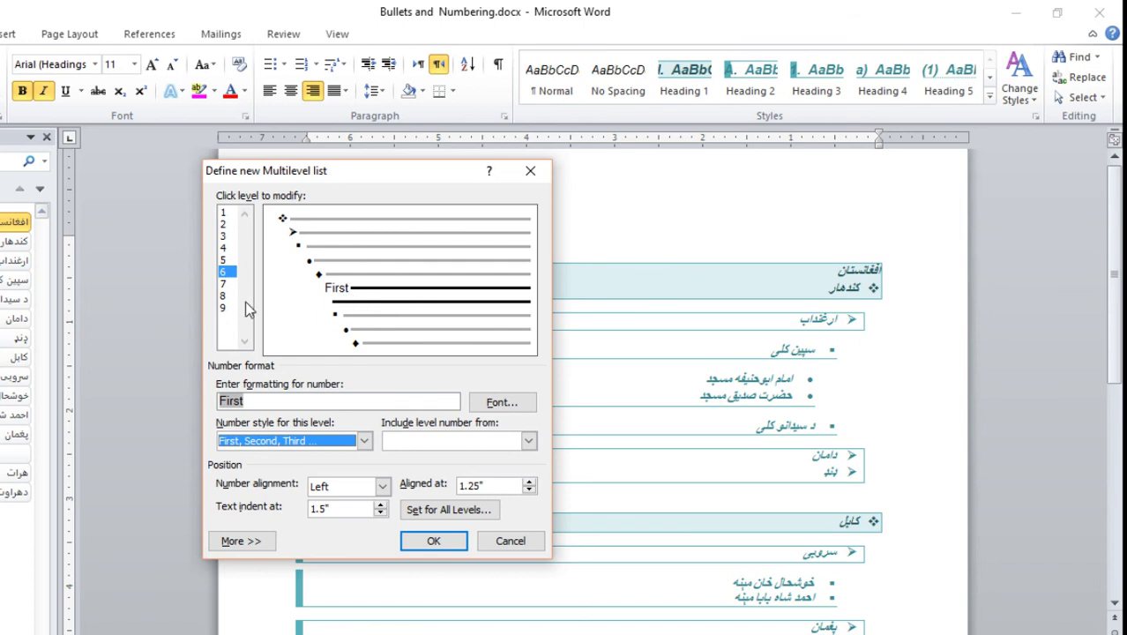
key(alt+Down)
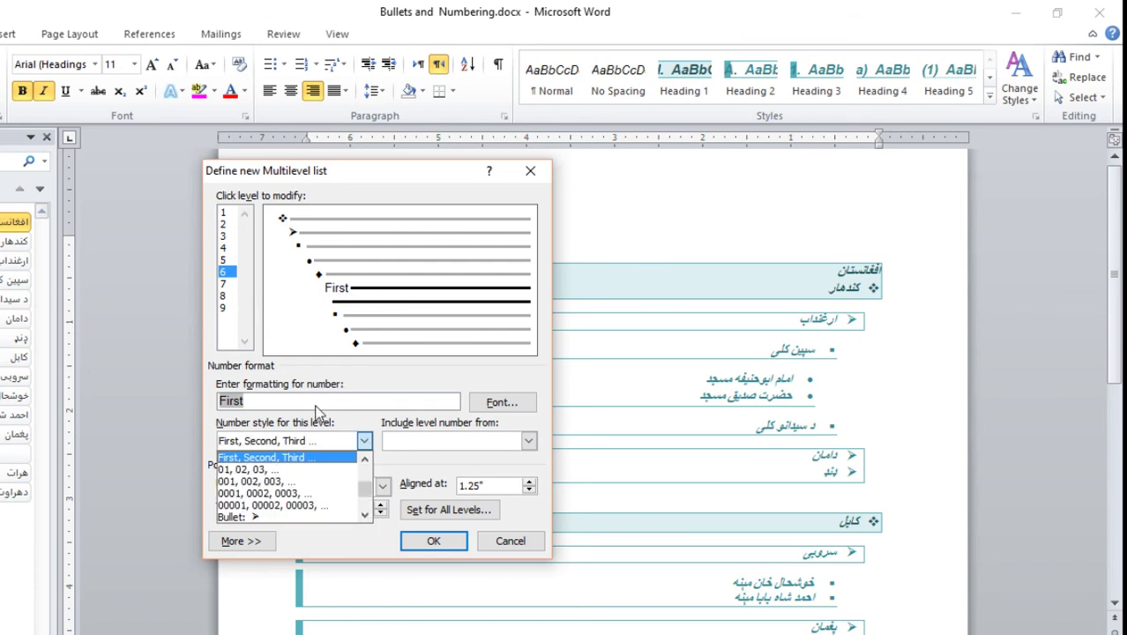
click(337, 408)
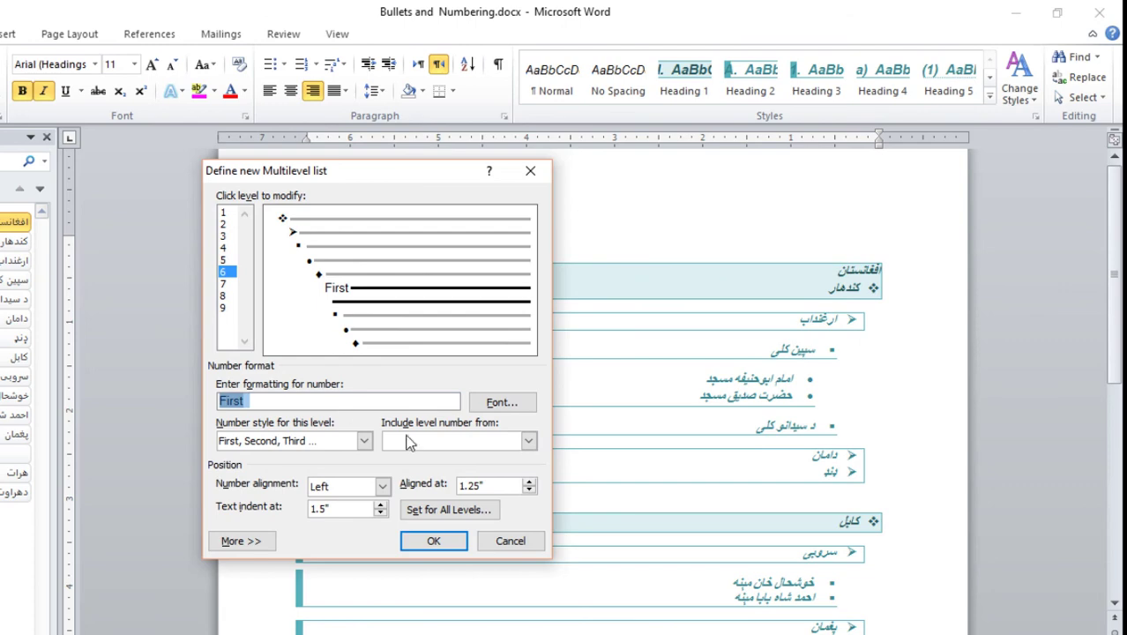
click(510, 542)
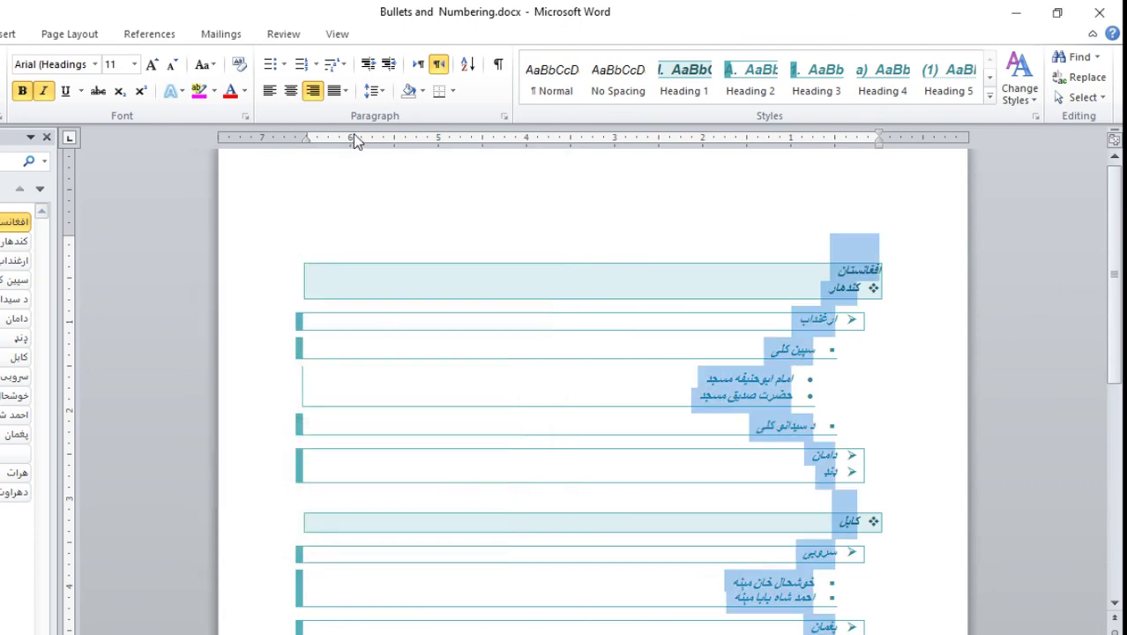
Start defining a new list style, give it a name, and select the 1st level.
click(343, 64)
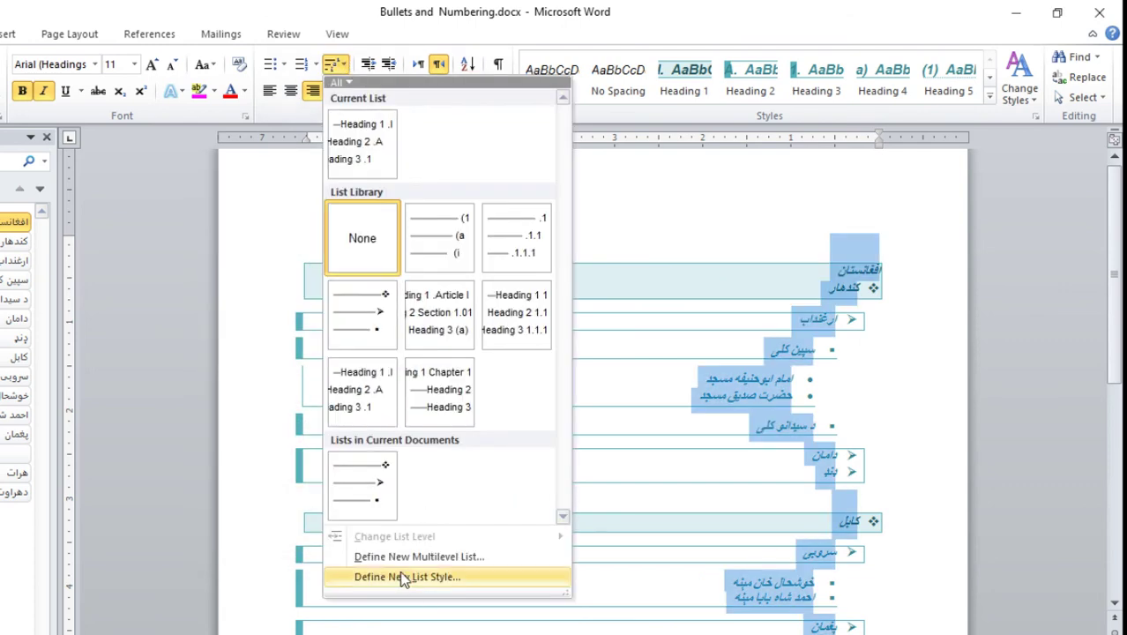
click(450, 577)
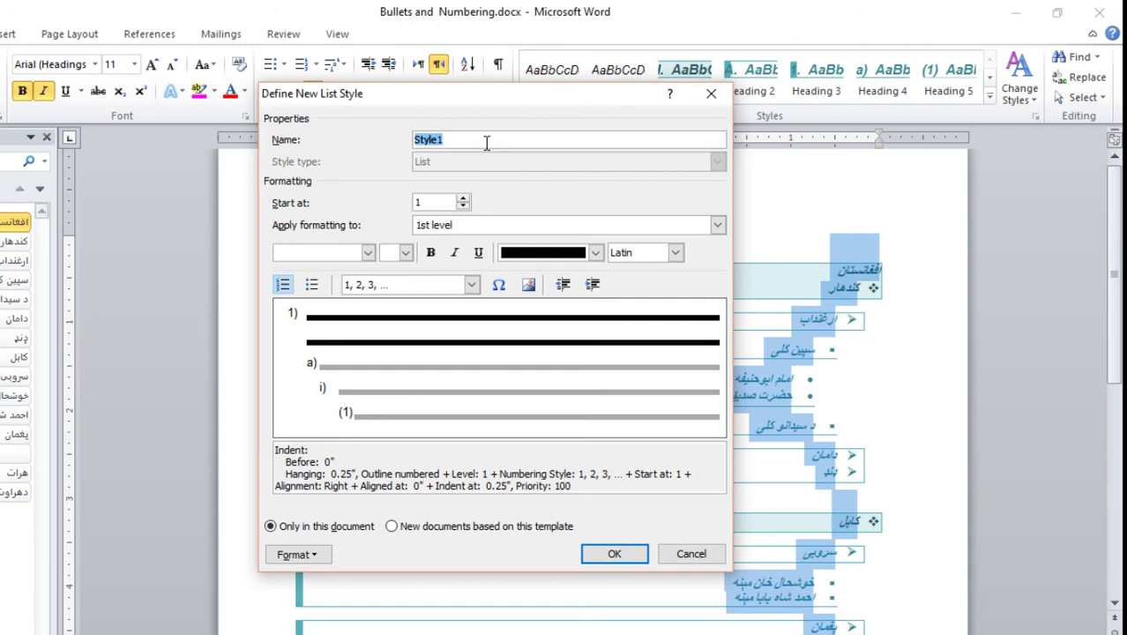
text(Ahmad)
click(463, 226)
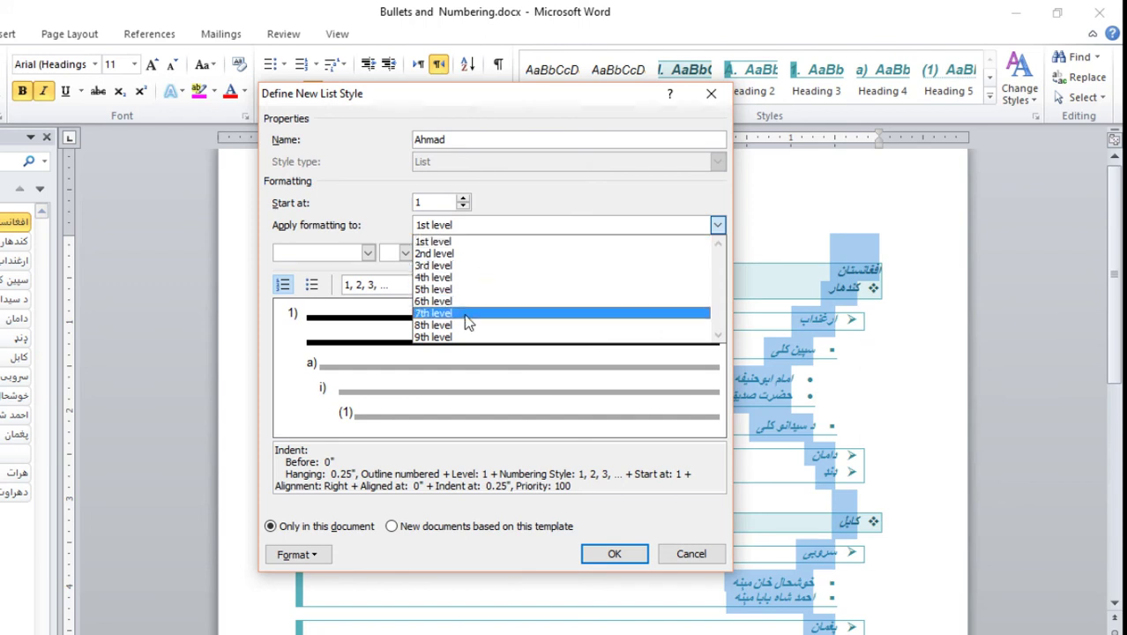
click(462, 237)
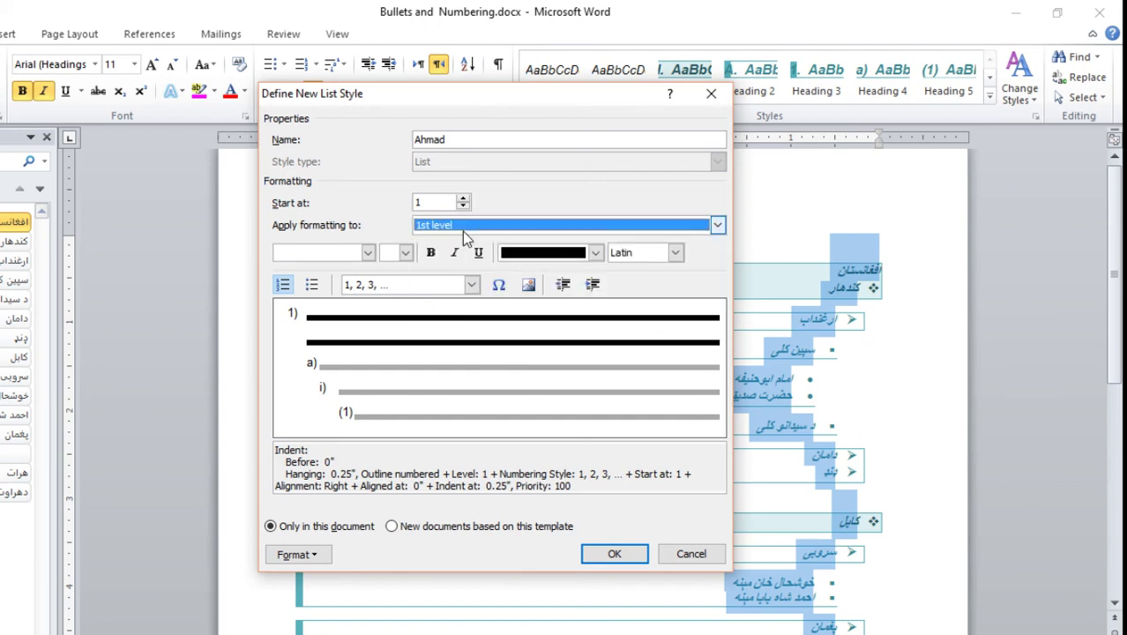
Give the 1st level أ. ب. ت. Arabic-letter numbering in red.
click(369, 254)
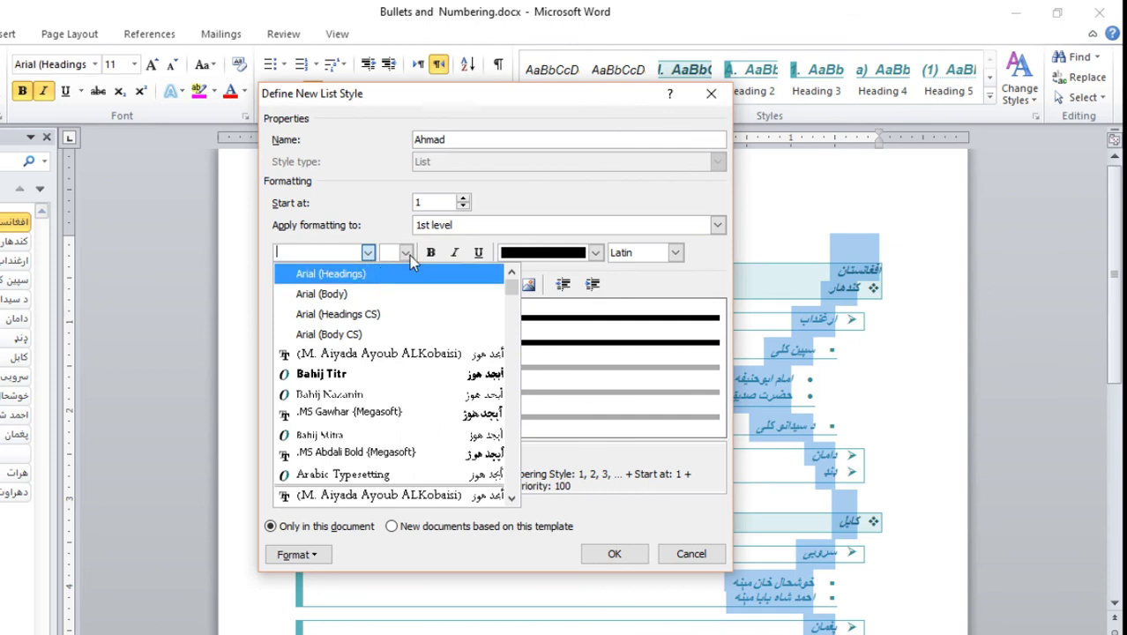
click(406, 254)
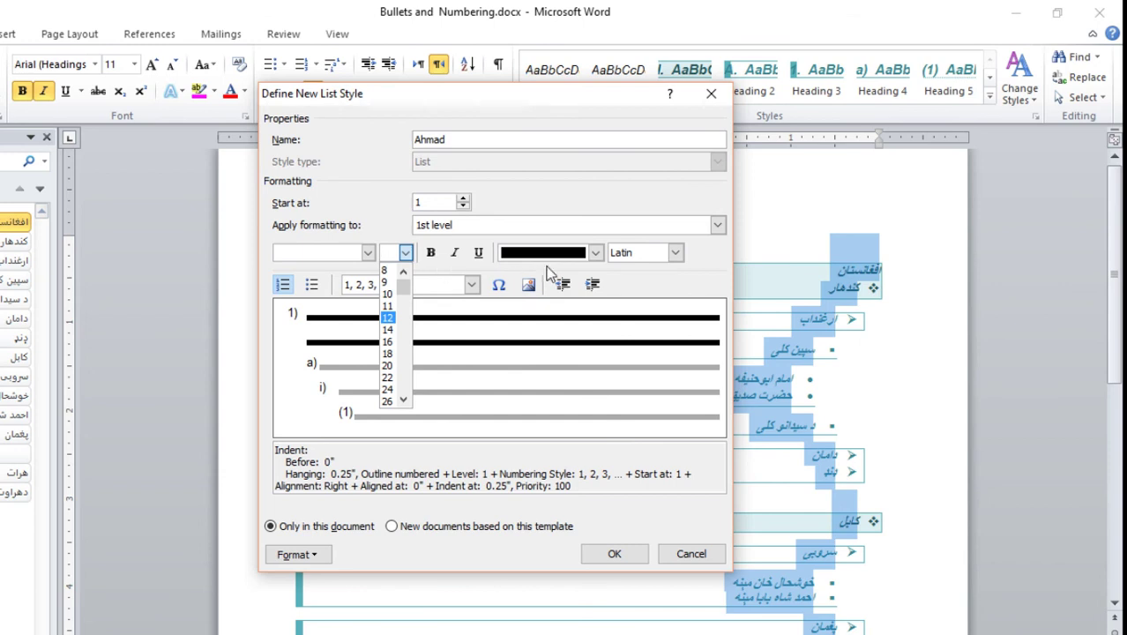
click(598, 256)
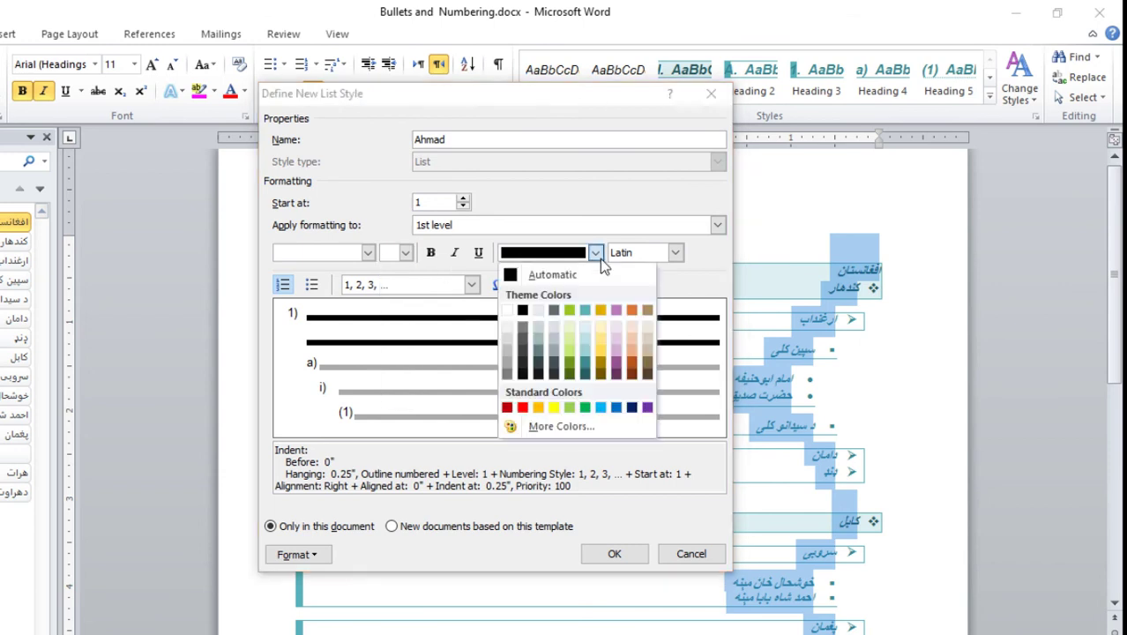
click(311, 320)
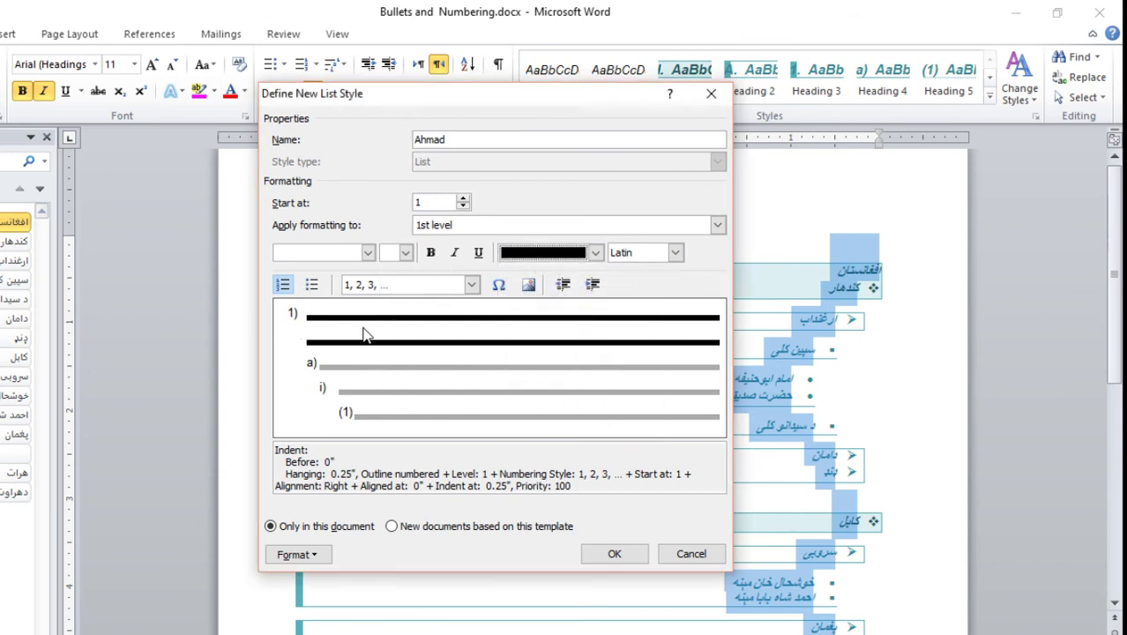
click(473, 285)
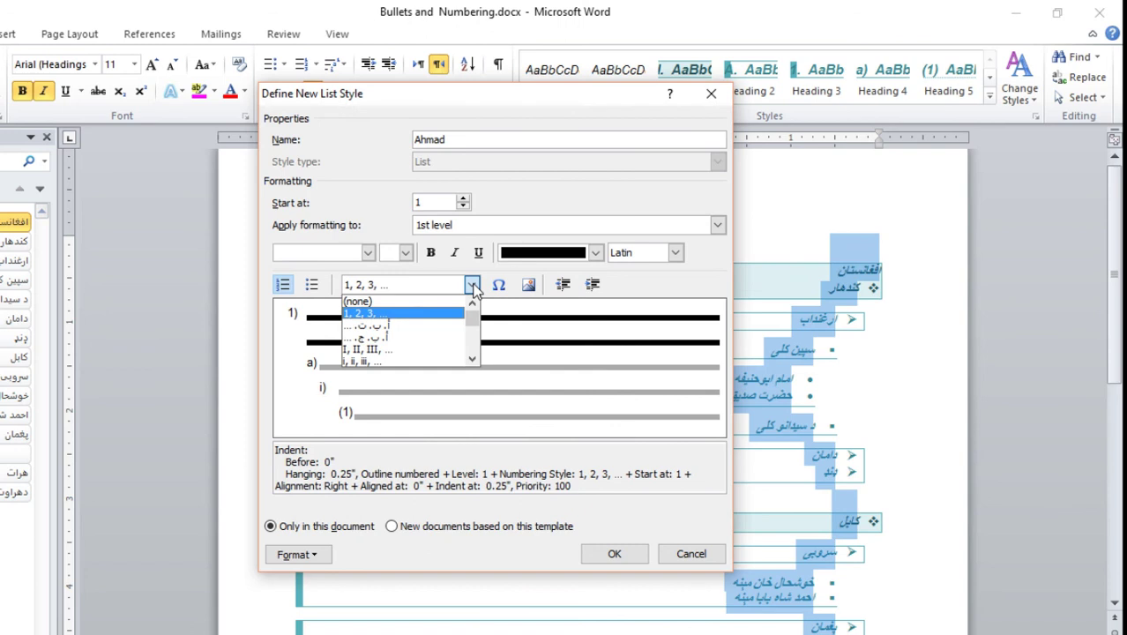
click(414, 326)
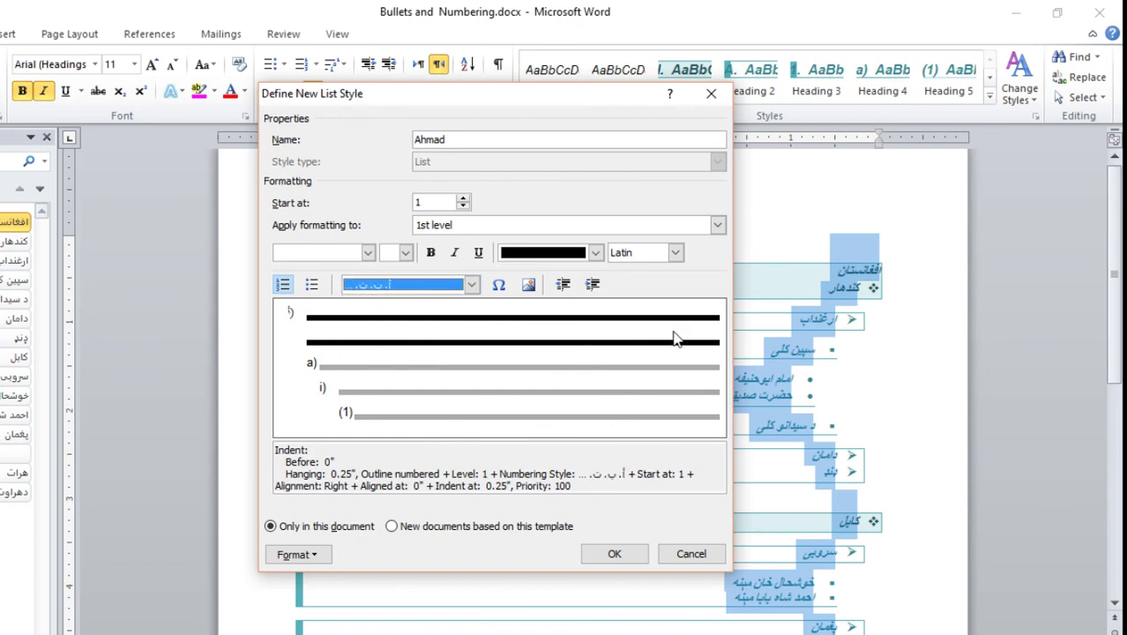
click(597, 252)
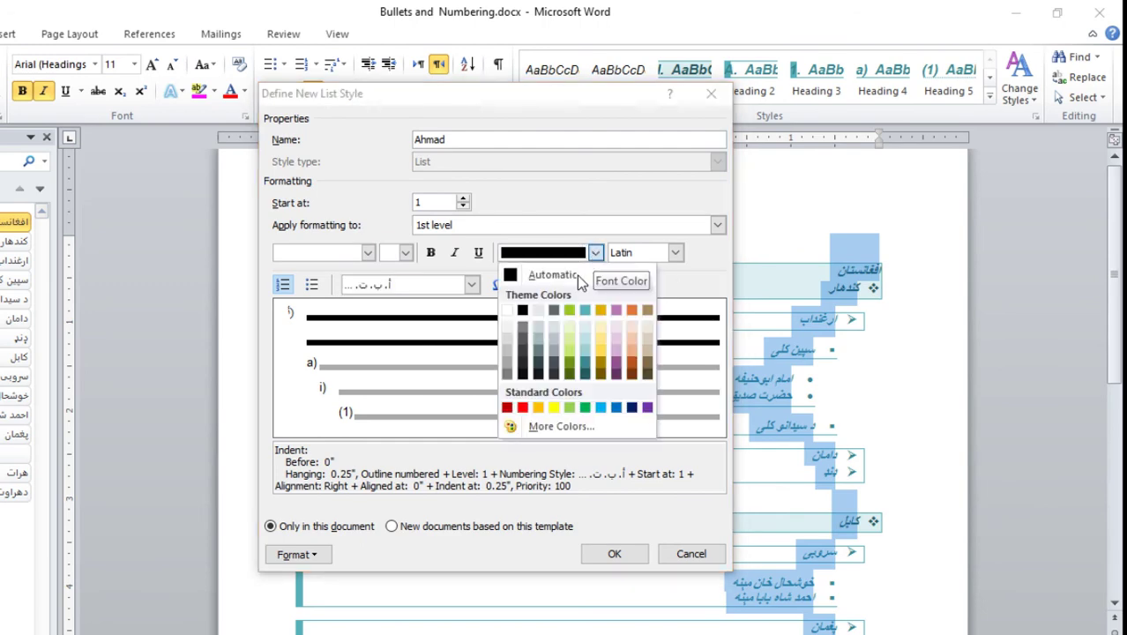
click(523, 408)
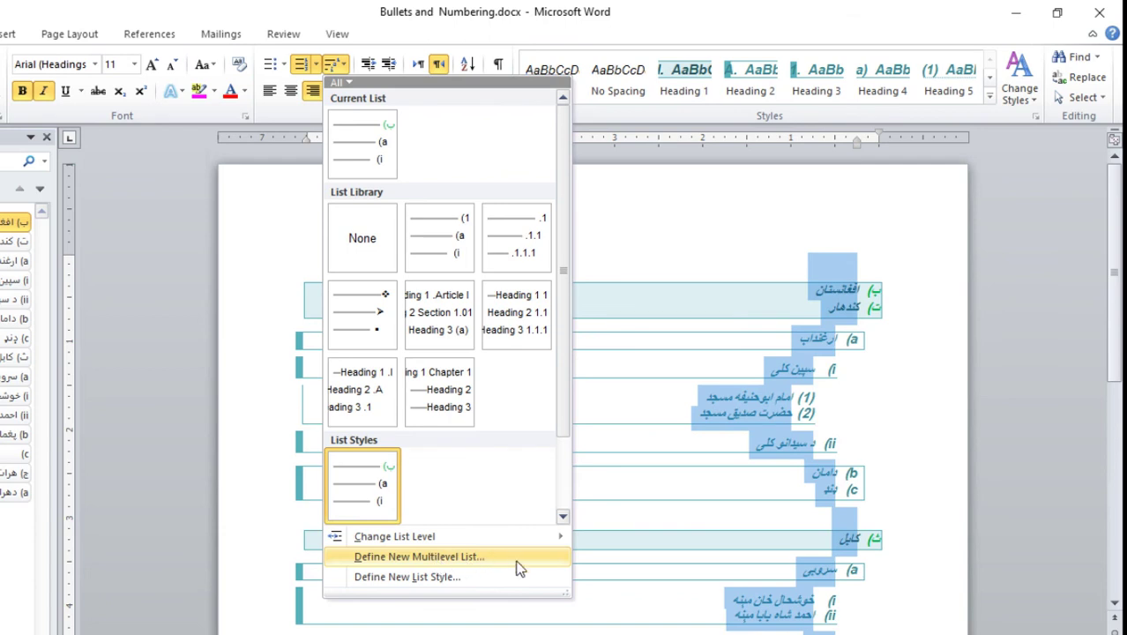
Dismiss the Multilevel List gallery unchanged and close the Pashto places document window.
click(638, 554)
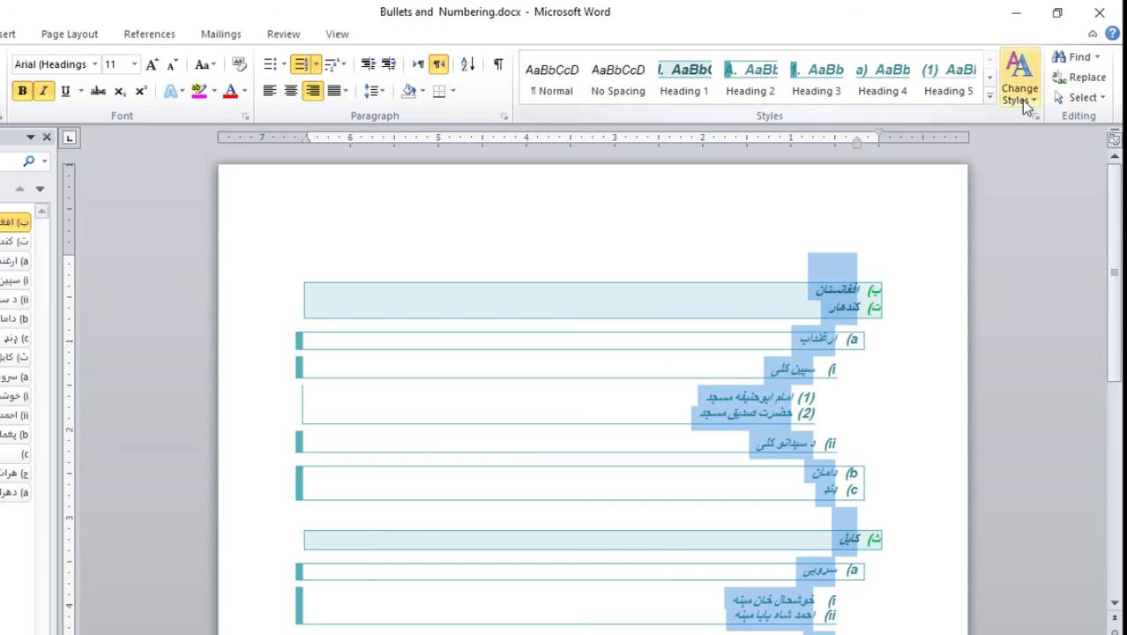
click(1100, 12)
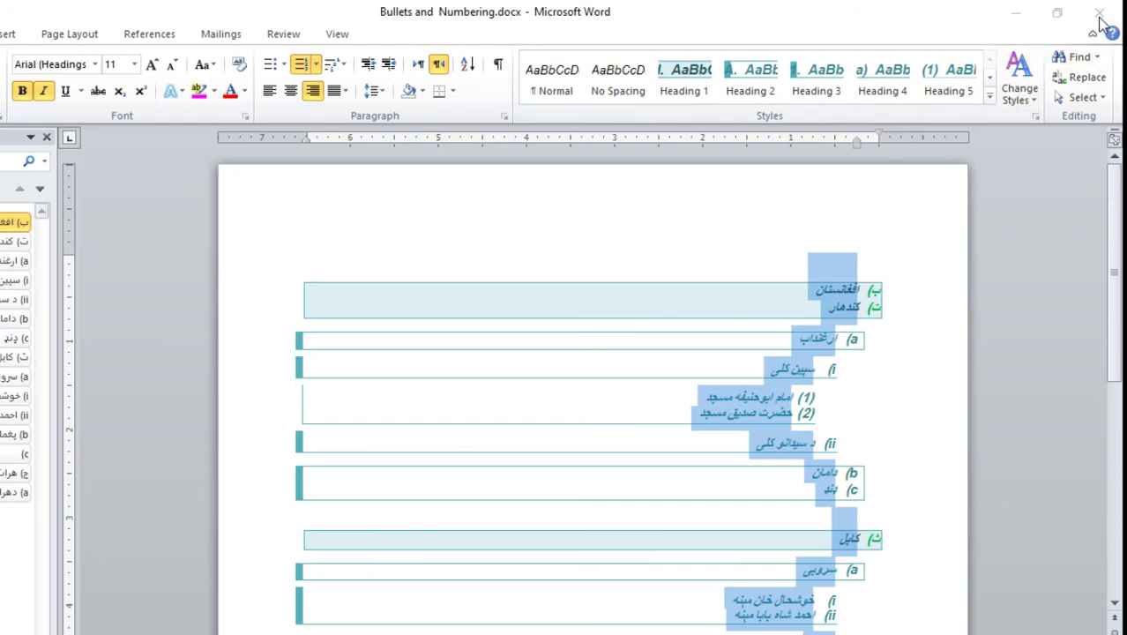